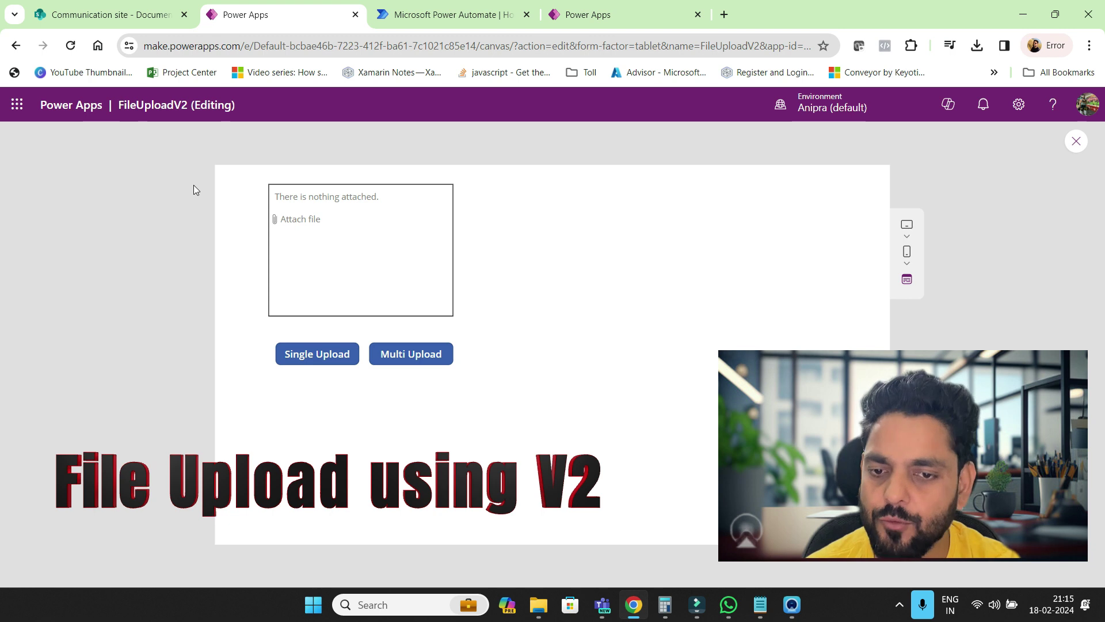
Attach four images (including 1, 4 and 333) and submit them with Single Upload
left_click(300, 220)
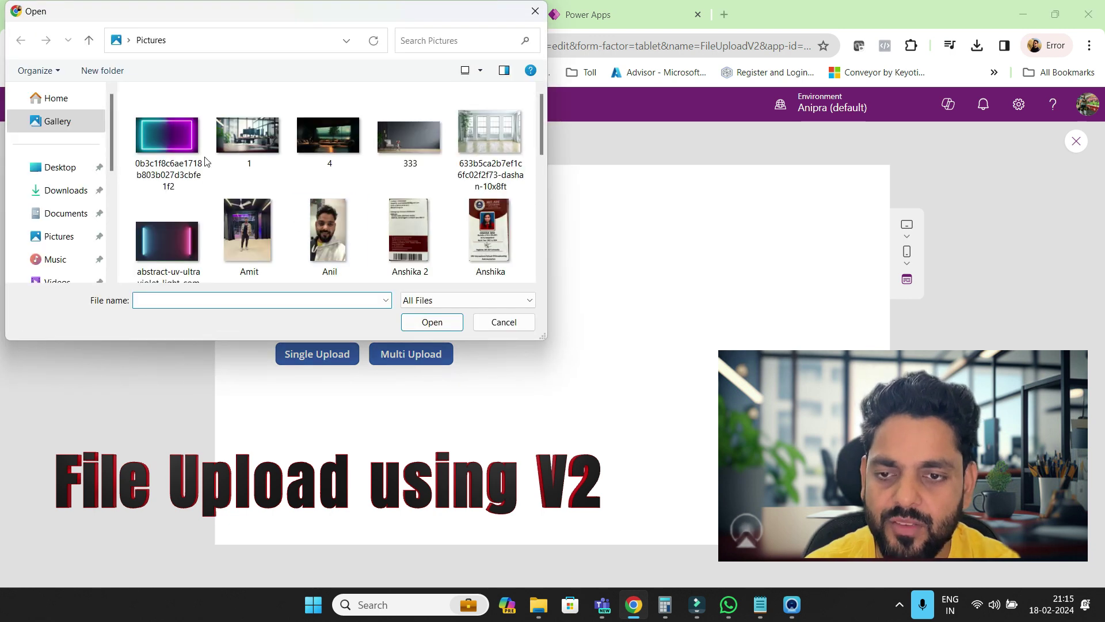
left_click(192, 152)
left_click(243, 147, "ctrl")
left_click(325, 147, "ctrl")
left_click(399, 146, "ctrl")
left_click(432, 321)
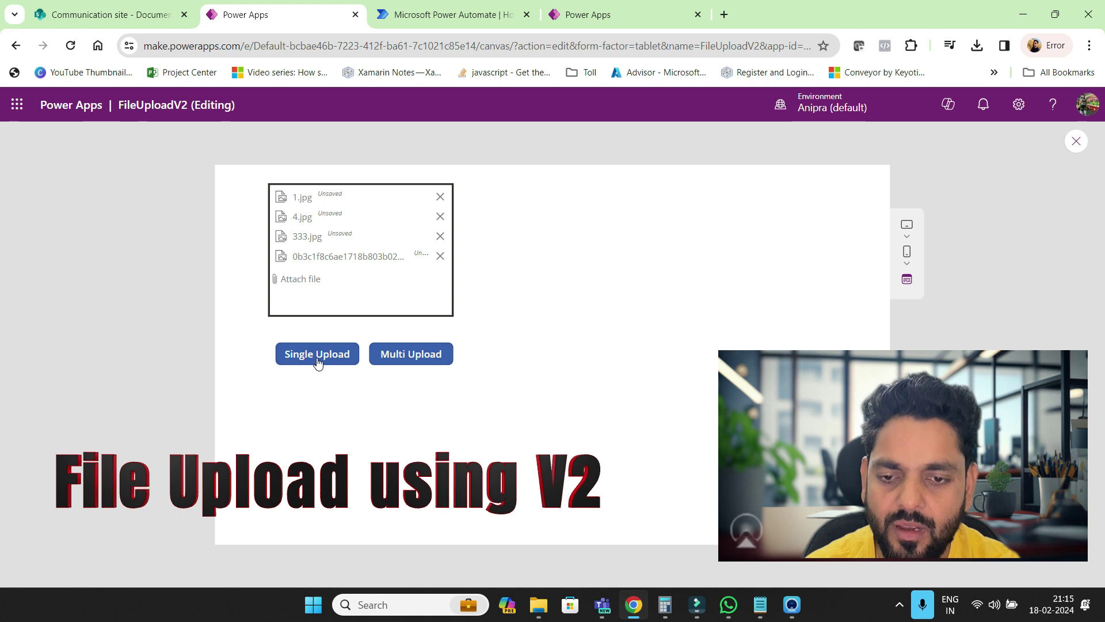
left_click(319, 361)
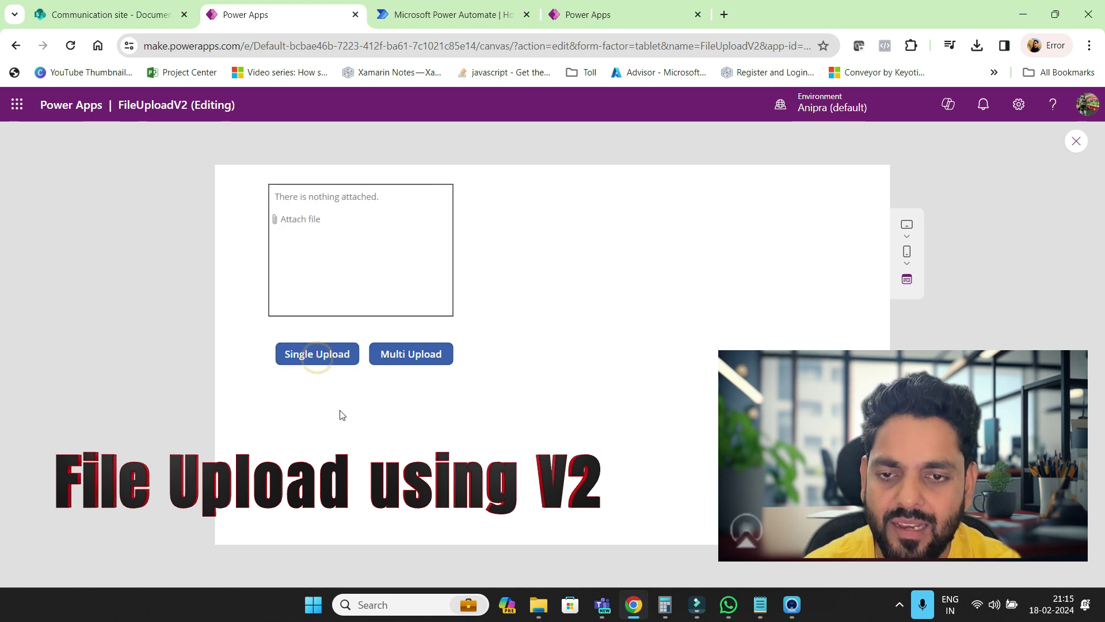
Reload the SharePoint Documents library to check the uploaded image, then return to the upload app
left_click(109, 14)
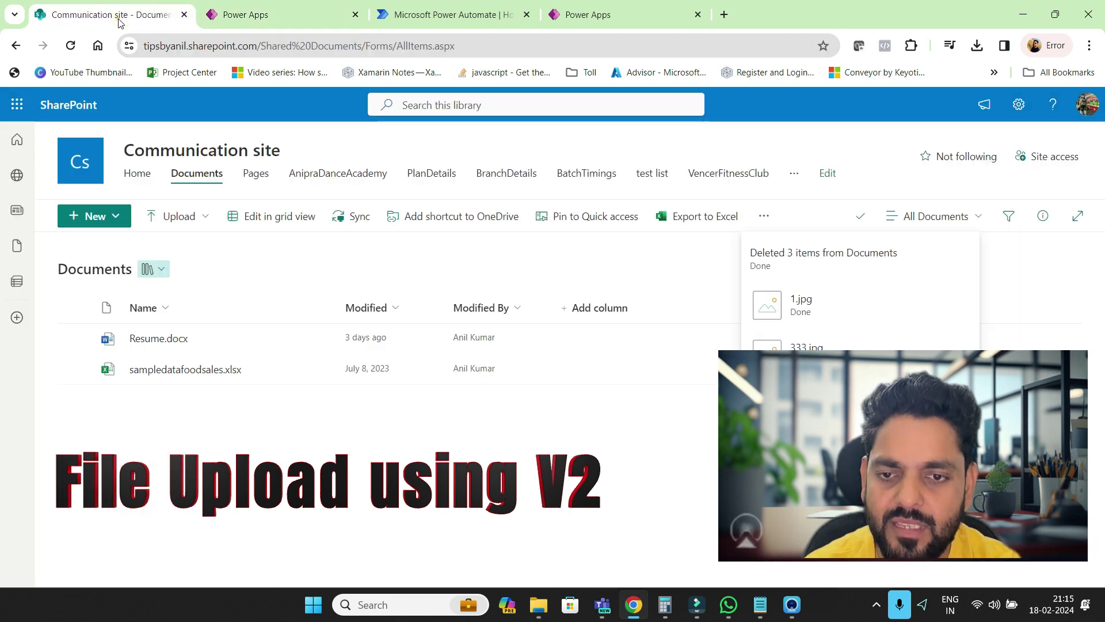
left_click(231, 50)
key("Return")
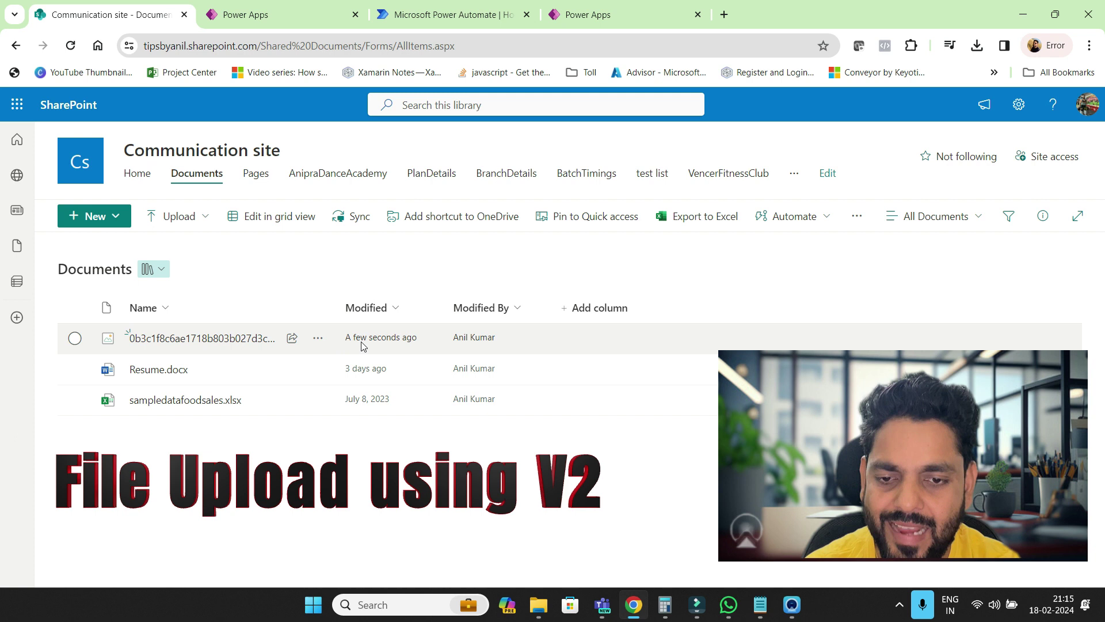
left_click(291, 9)
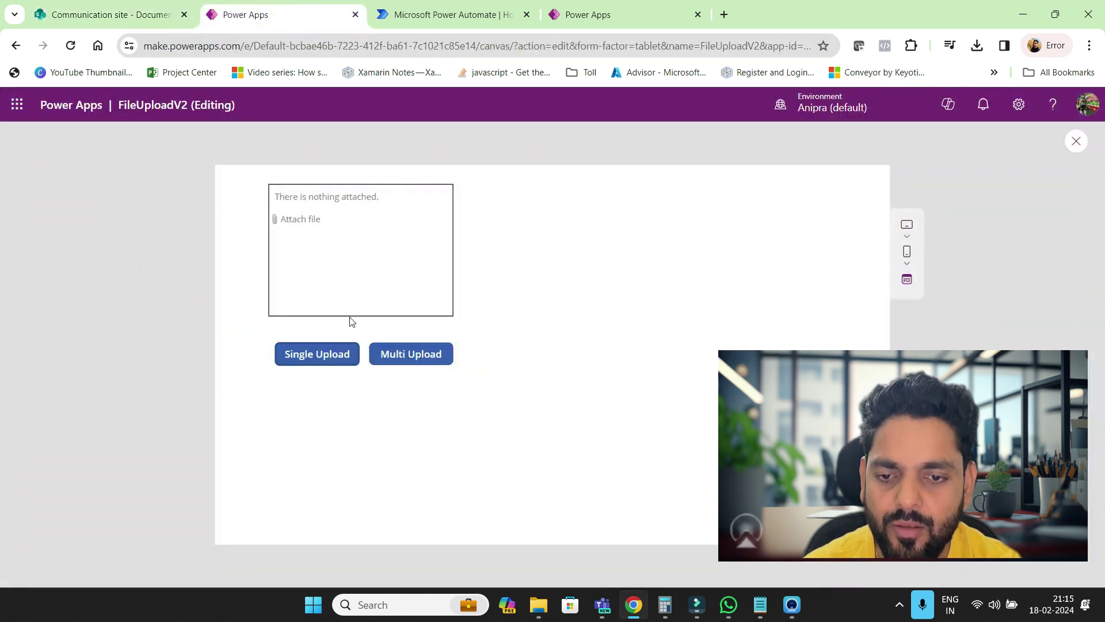
Attach the same four images (including 1, 4 and 333) and submit them with Multi Upload
left_click(286, 222)
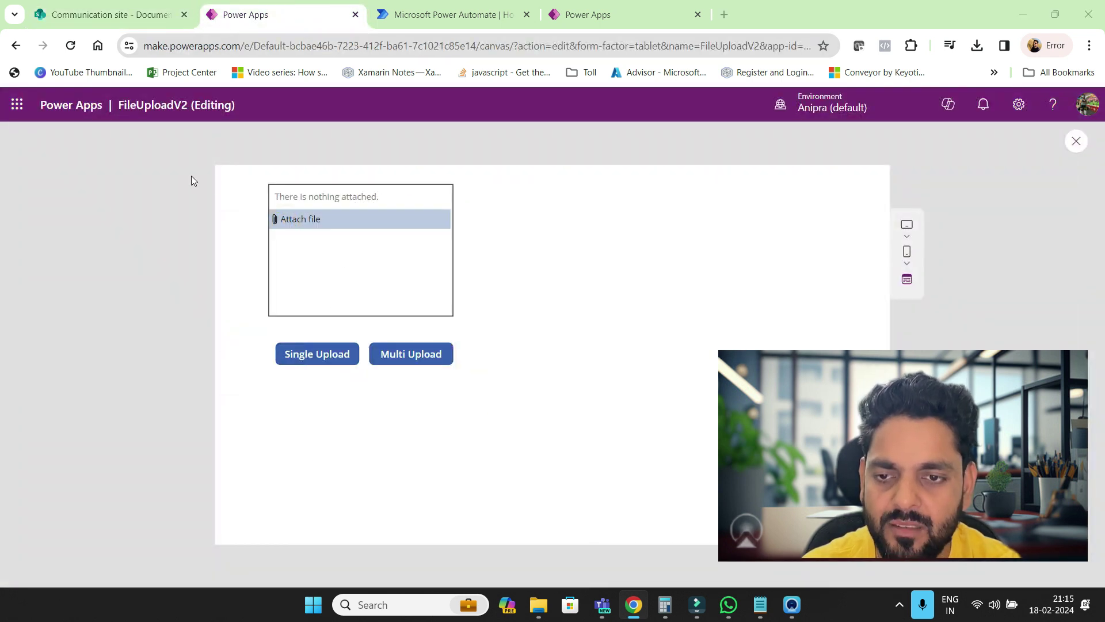
left_click(184, 153)
left_click(240, 152, "ctrl")
left_click(328, 138, "ctrl")
left_click(409, 138, "ctrl")
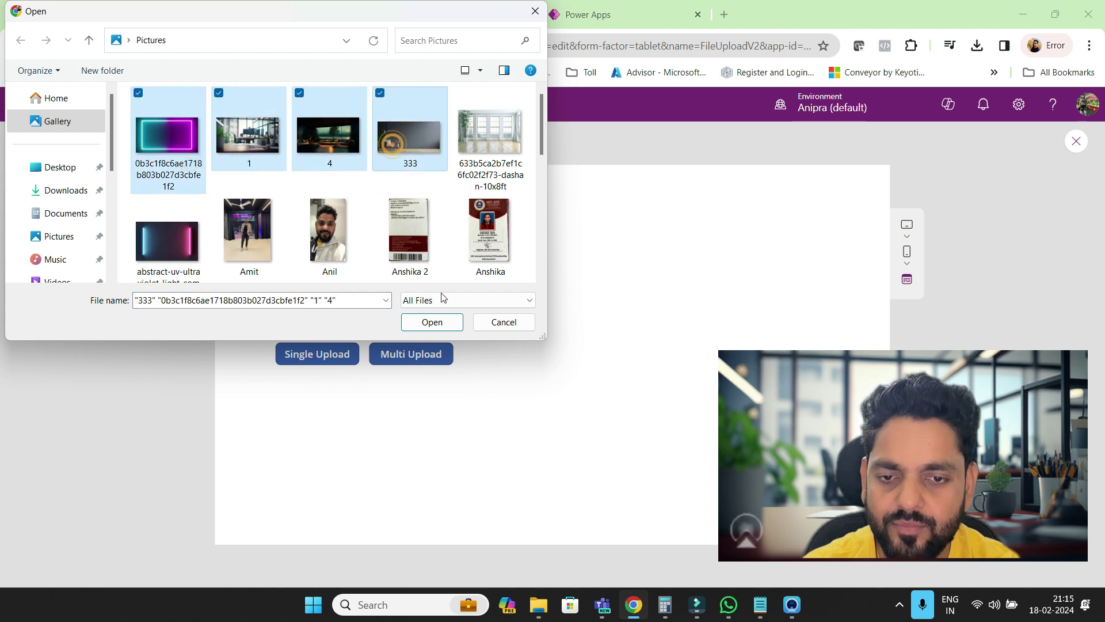
left_click(432, 322)
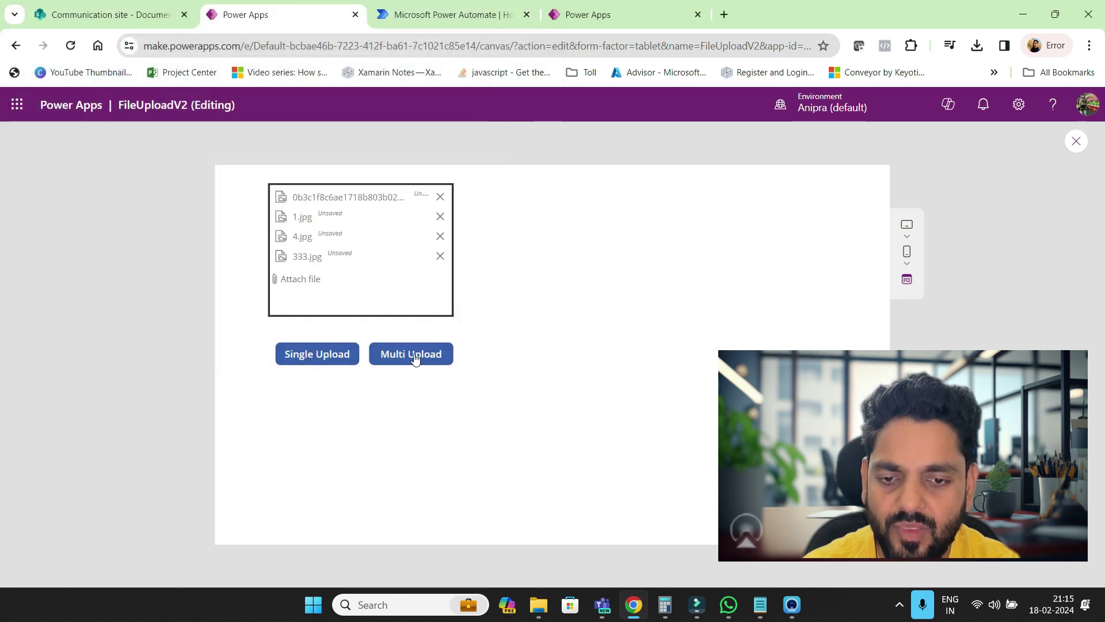
left_click(414, 354)
Reload SharePoint Documents to verify 1.jpg, 333.jpg and 4.jpg arrived, then return to FileUploadV2
left_click(88, 10)
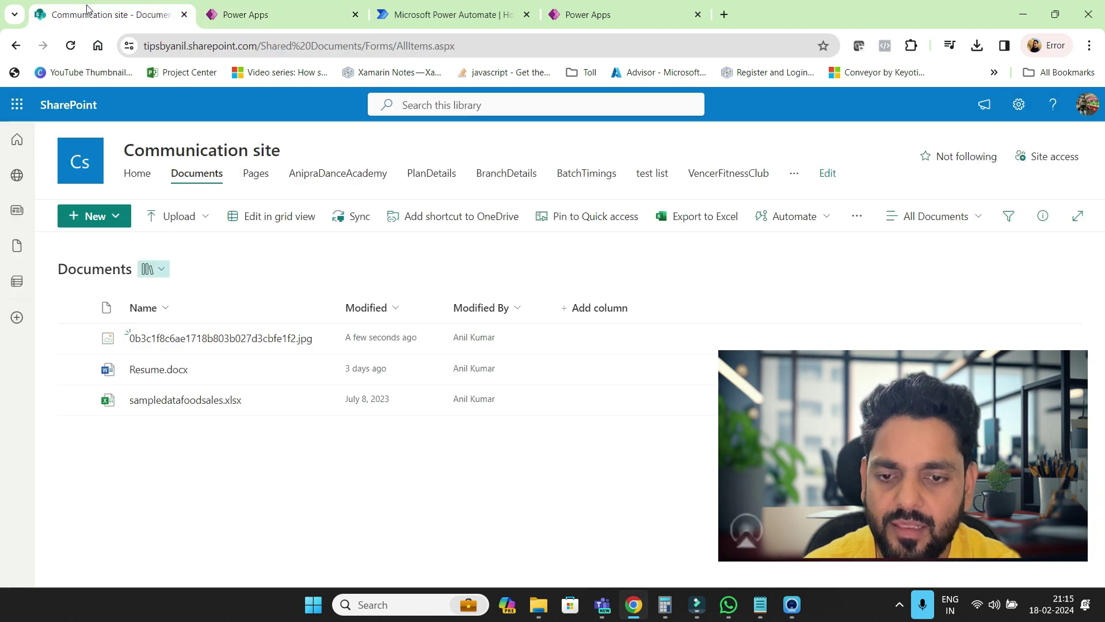
left_click(208, 45)
key("Return")
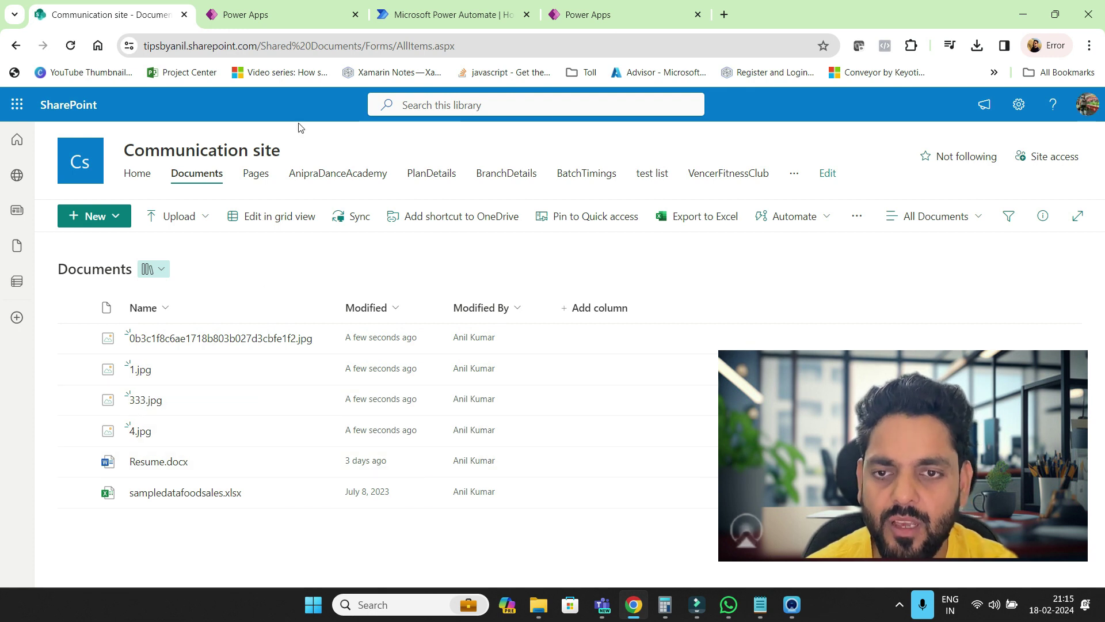
left_click(299, 13)
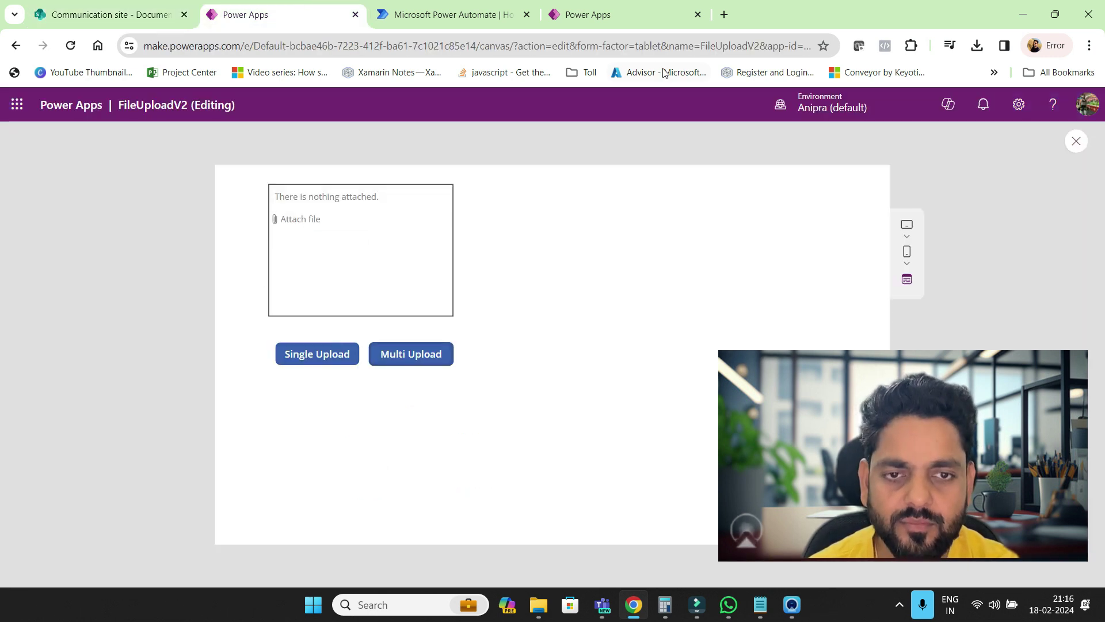
In FileUploadUsingV2, add the Communication site's BranchDetails SharePoint list as a data source
left_click(617, 12)
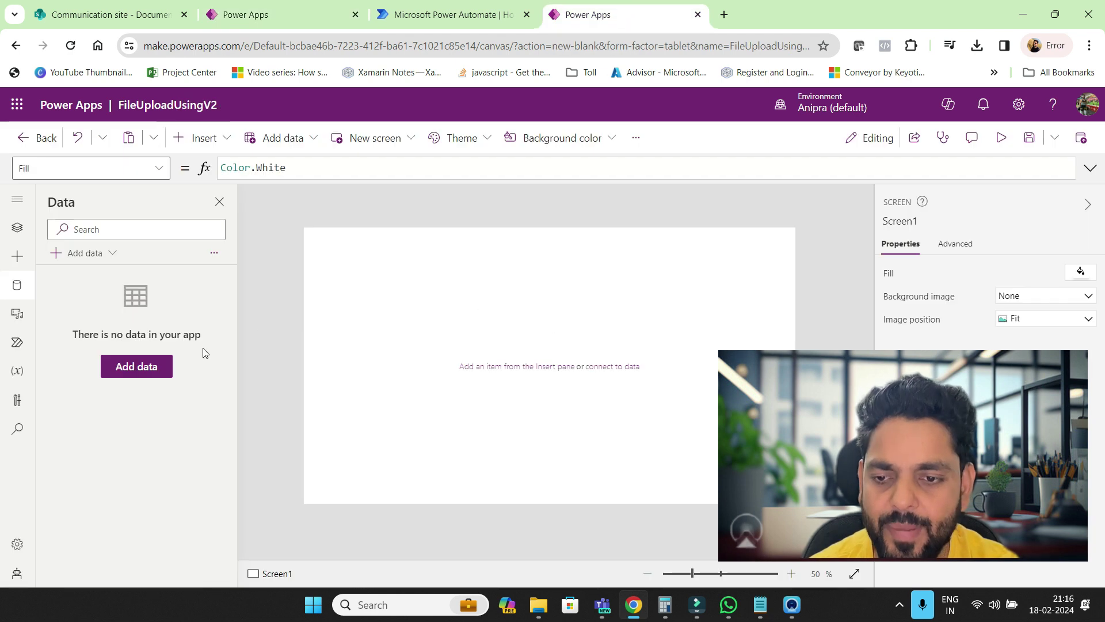
left_click(121, 375)
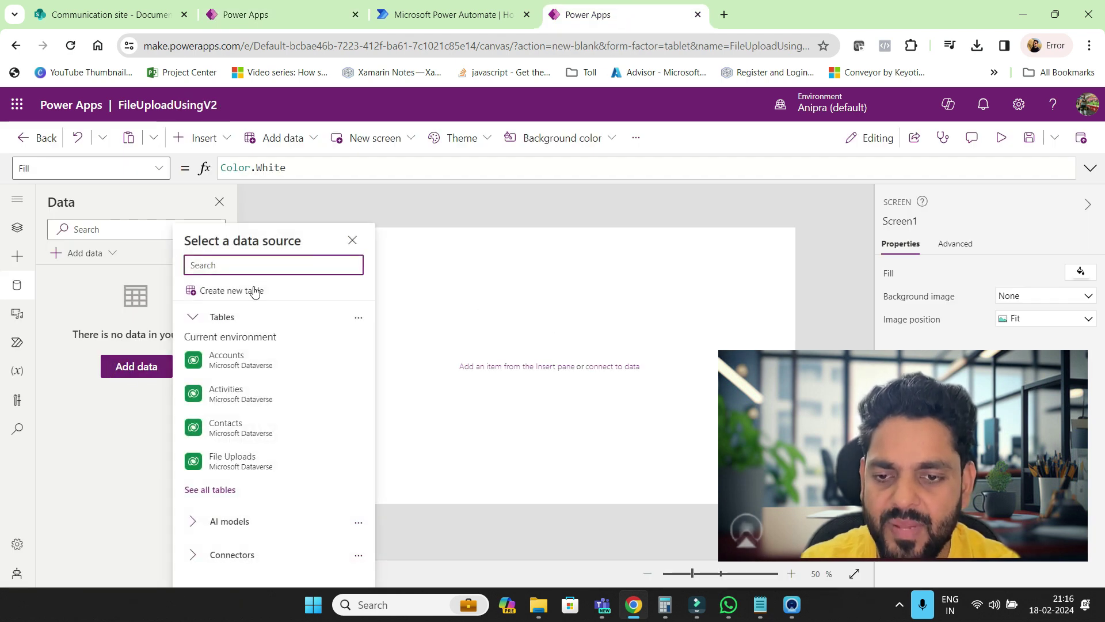
type("sharepoint")
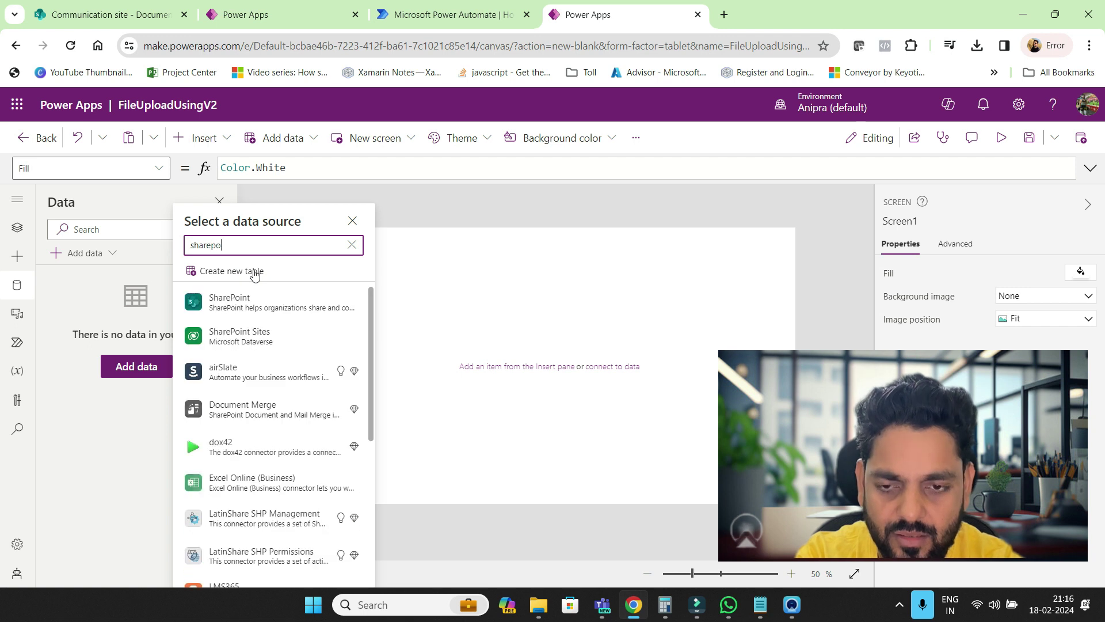
left_click(256, 304)
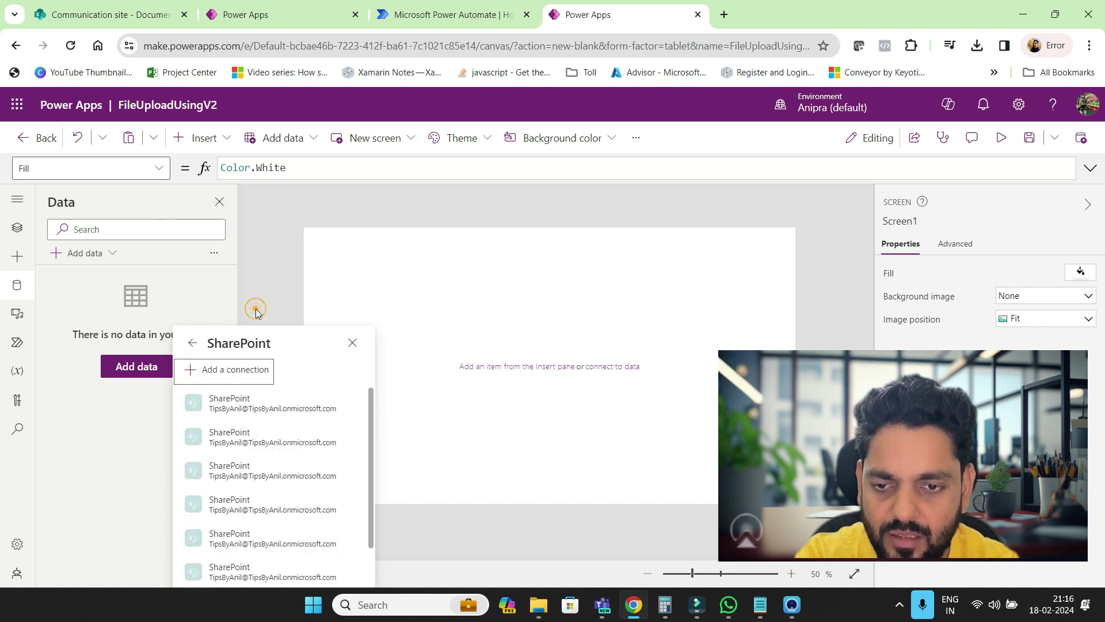
left_click(258, 401)
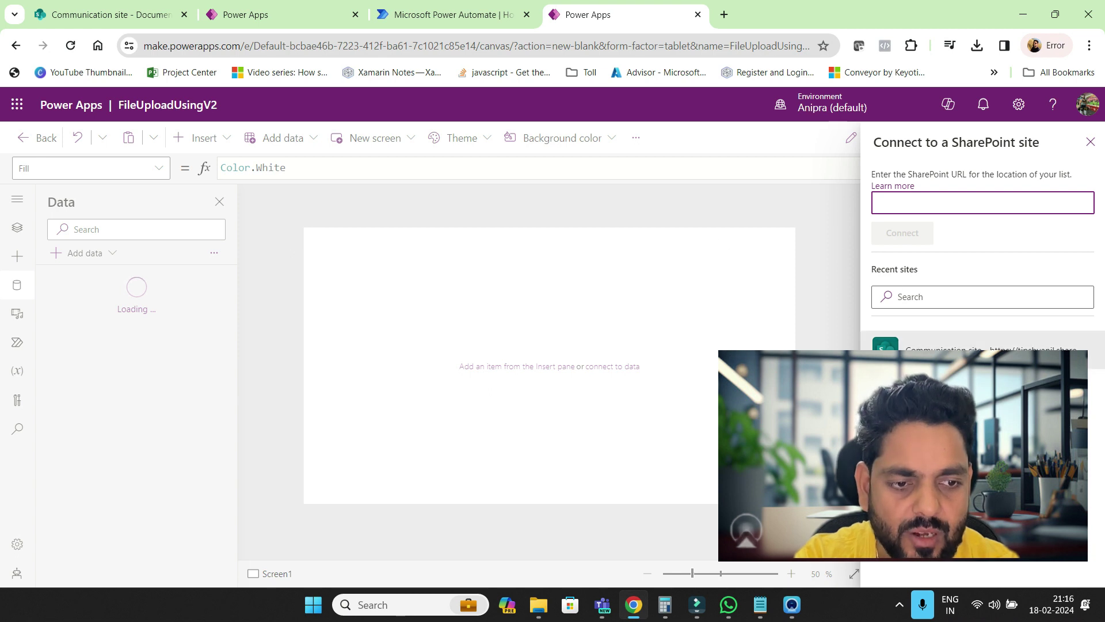
left_click(920, 345)
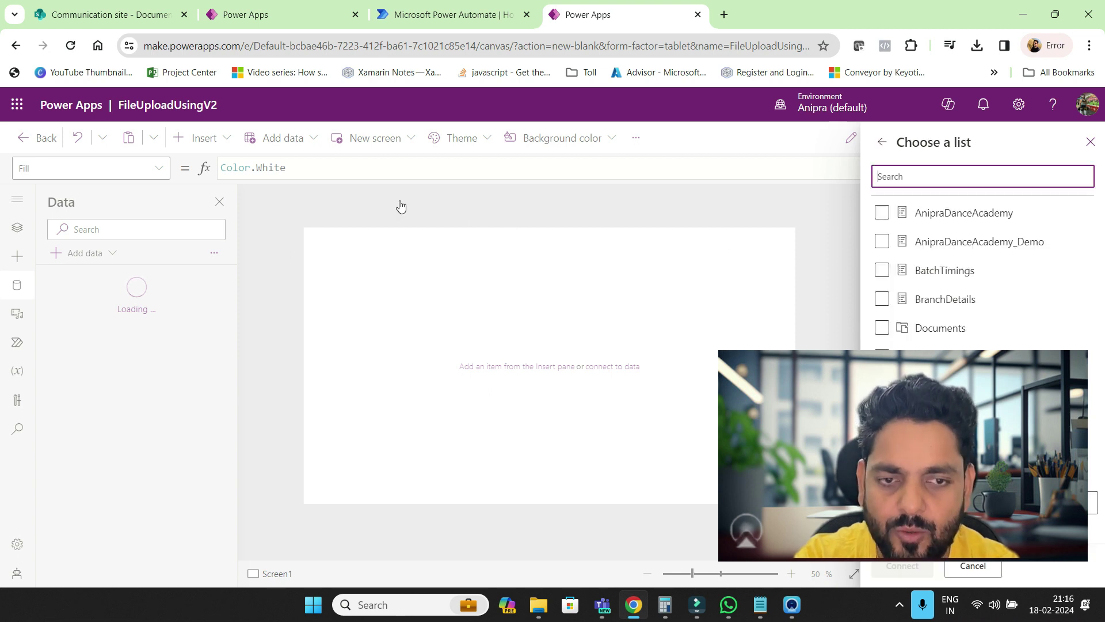
left_click(917, 305)
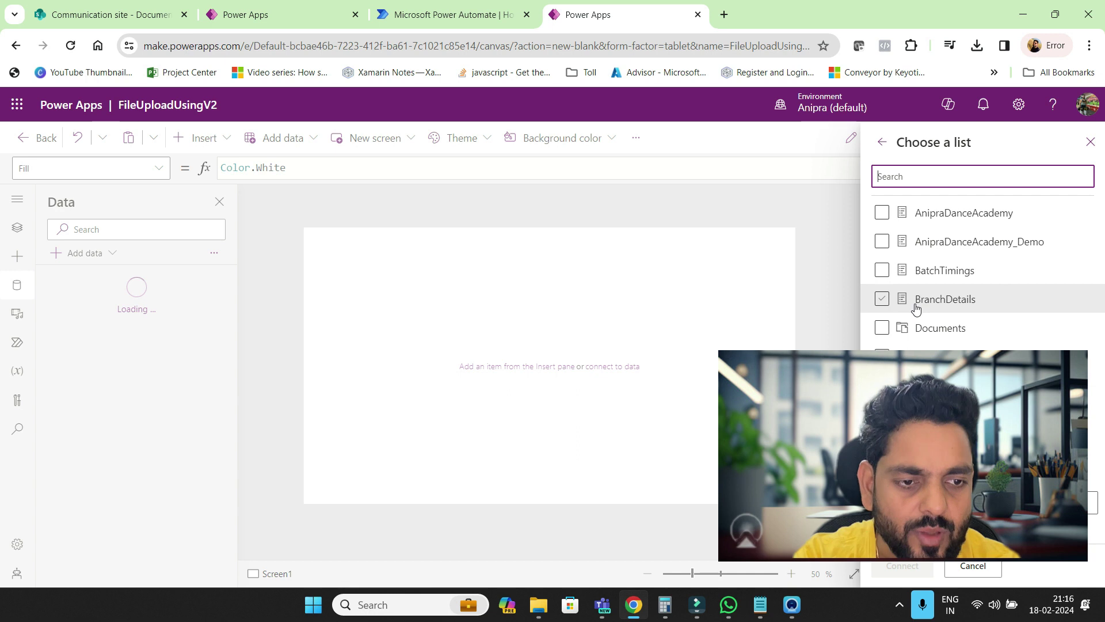
left_click(916, 305)
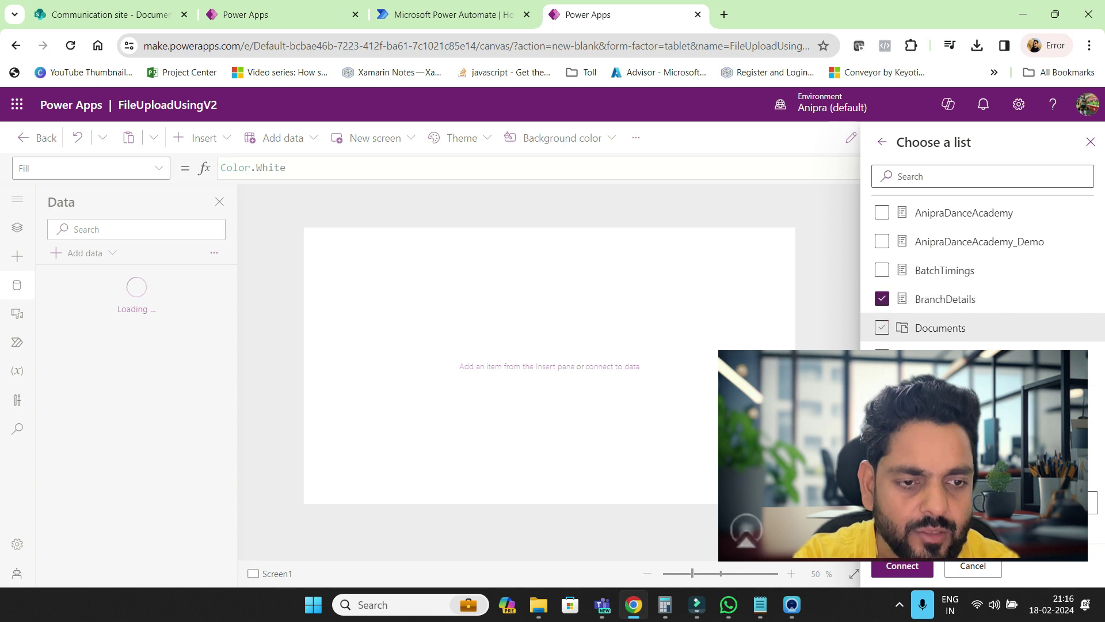
left_click(901, 566)
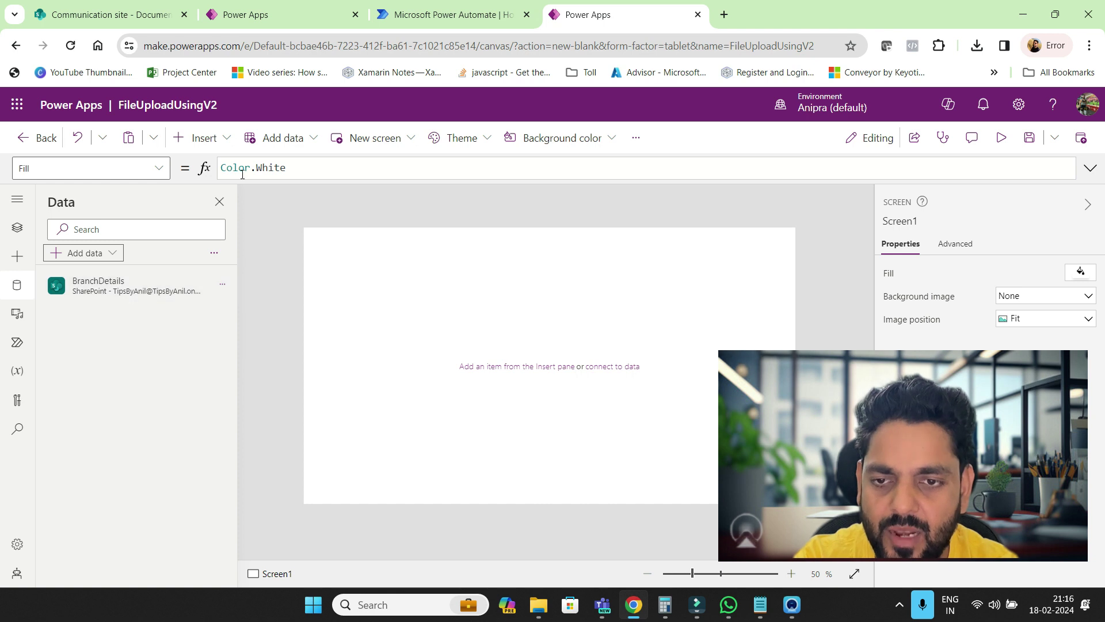
Insert an edit form bound to BranchDetails and cut the attachment control from its Attachments card
left_click(222, 141)
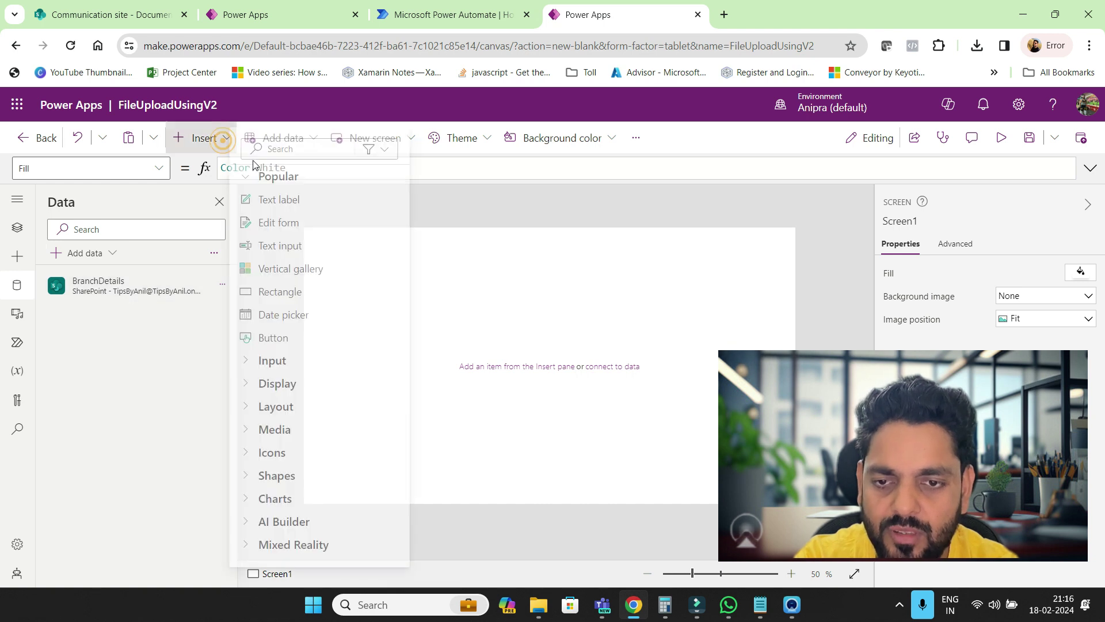
left_click(282, 222)
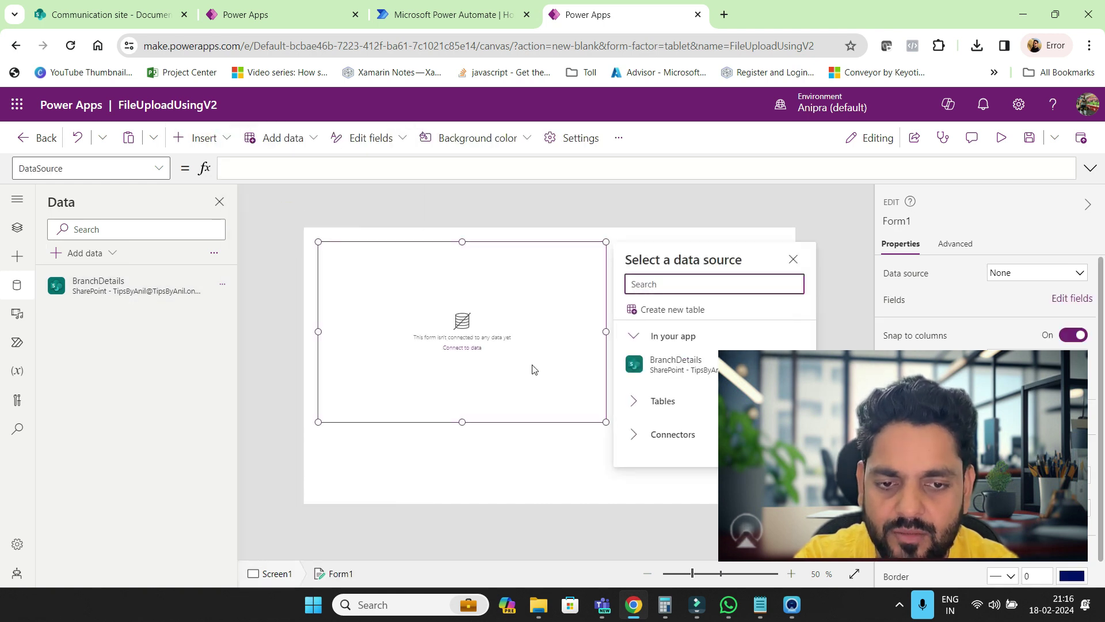
left_click(673, 364)
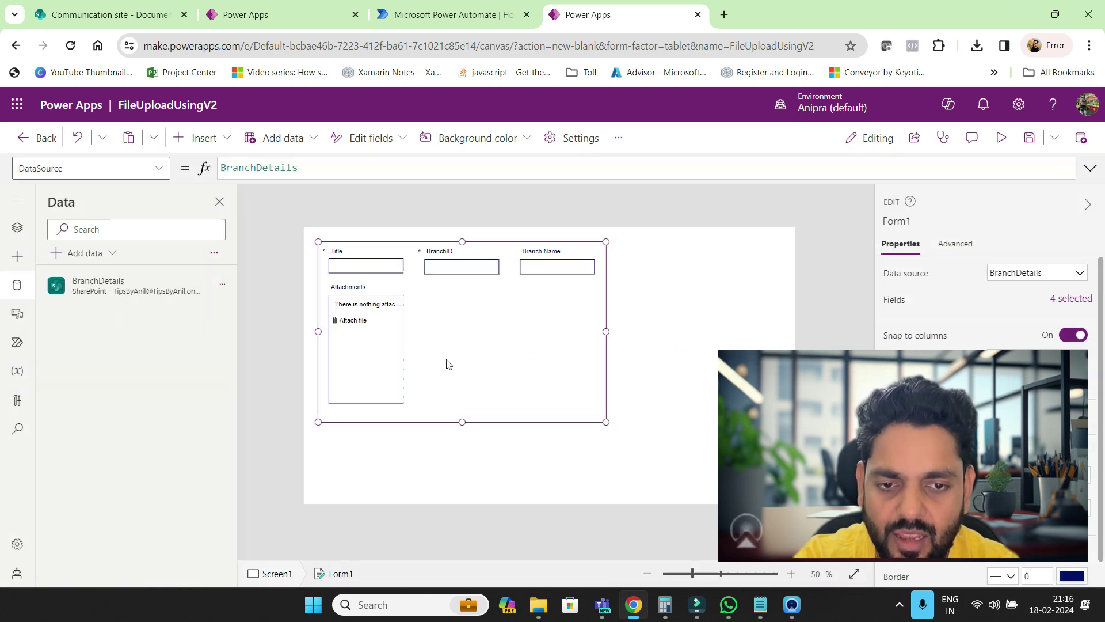
left_click(367, 344)
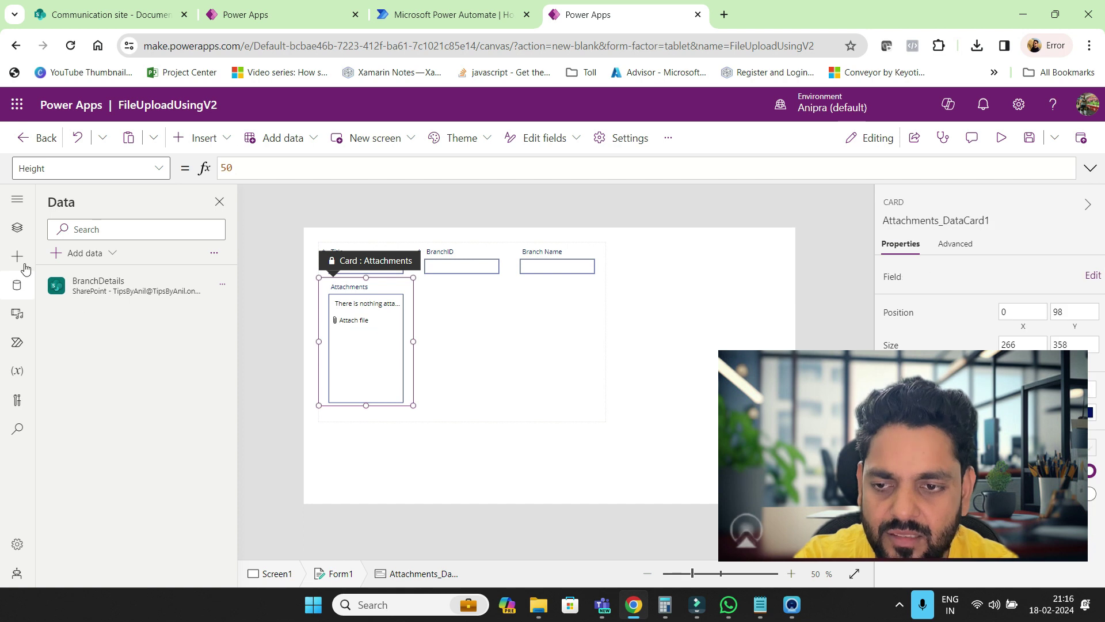
left_click(17, 231)
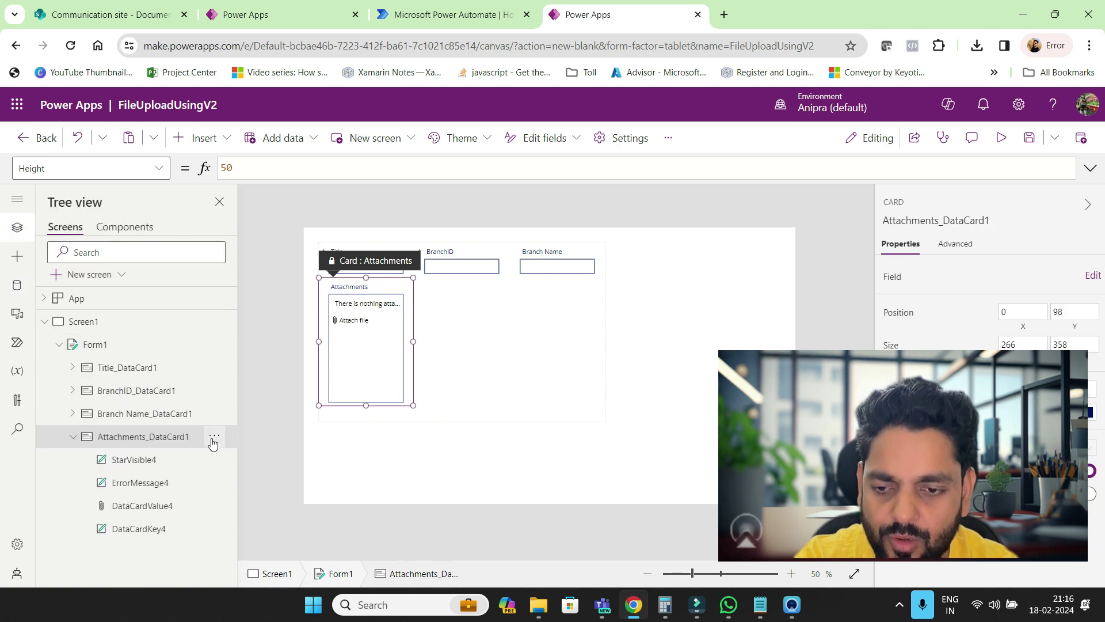
left_click(216, 506)
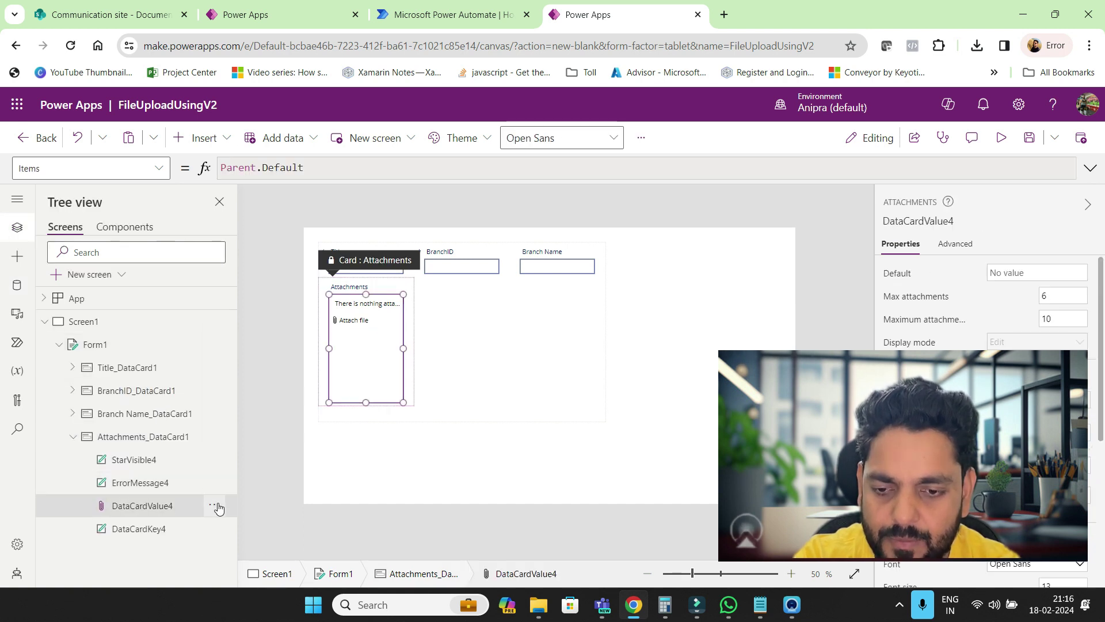
left_click(214, 505)
left_click(245, 350)
Paste DataCardValue4 onto Screen1 and delete Form1 with its cards
left_click(584, 452)
key("ctrl+v")
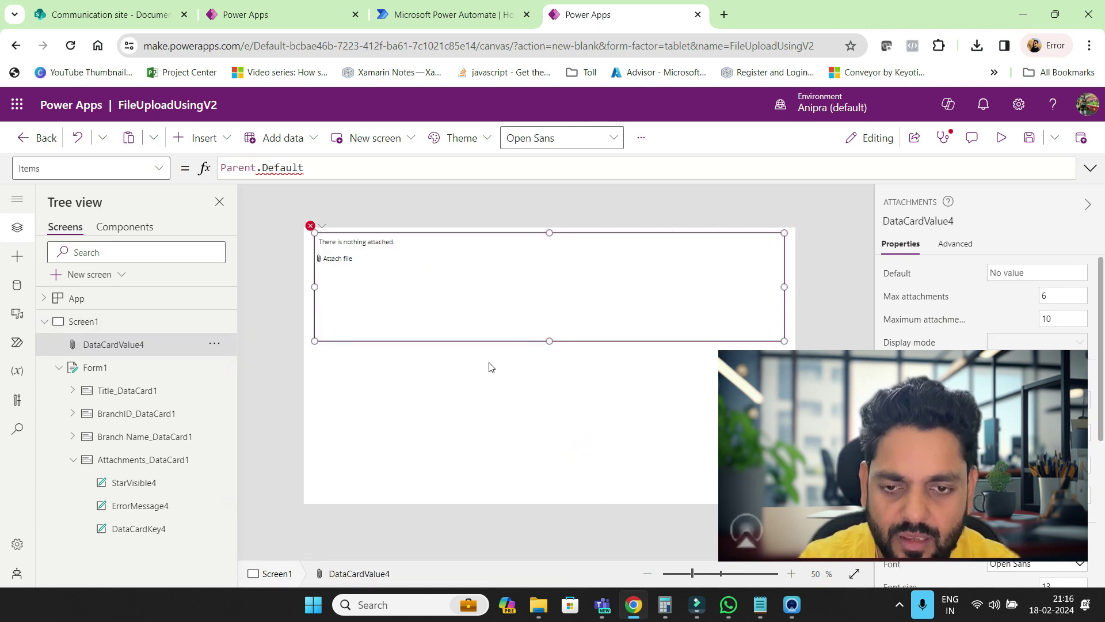
left_click(214, 366)
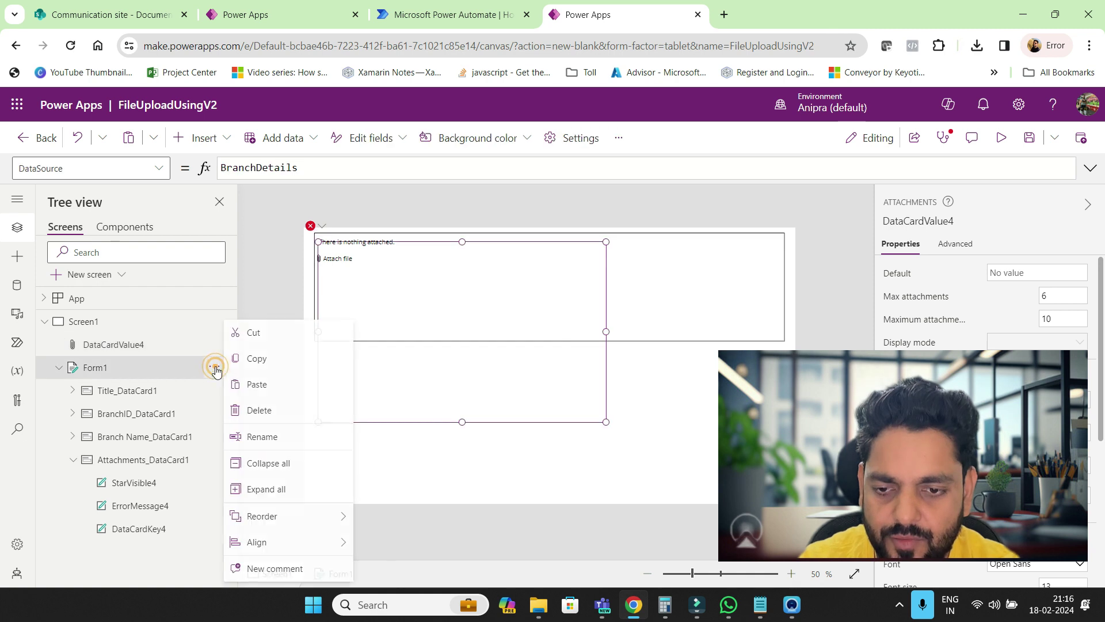
left_click(257, 412)
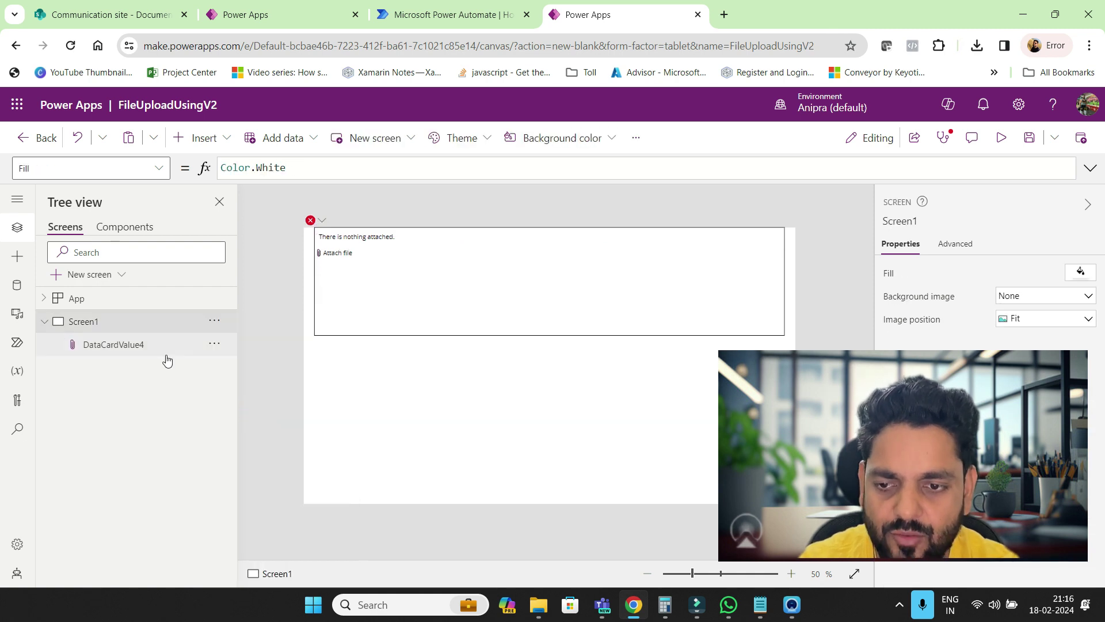
Remove the BranchDetails data source and clear the control's broken BorderColor formula
left_click(16, 288)
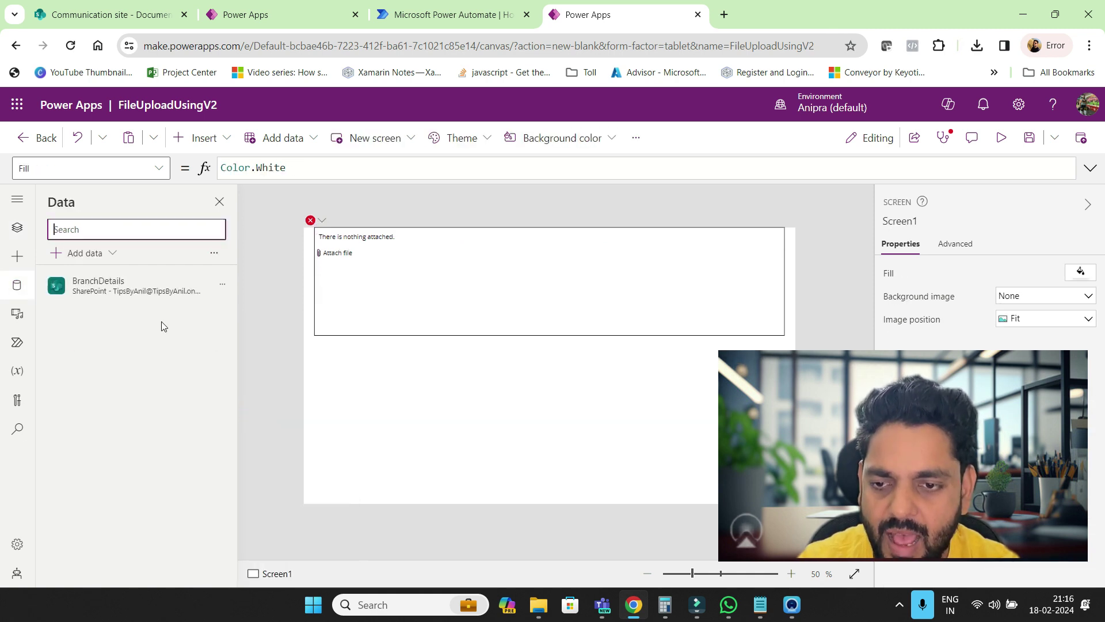
left_click(223, 284)
left_click(247, 363)
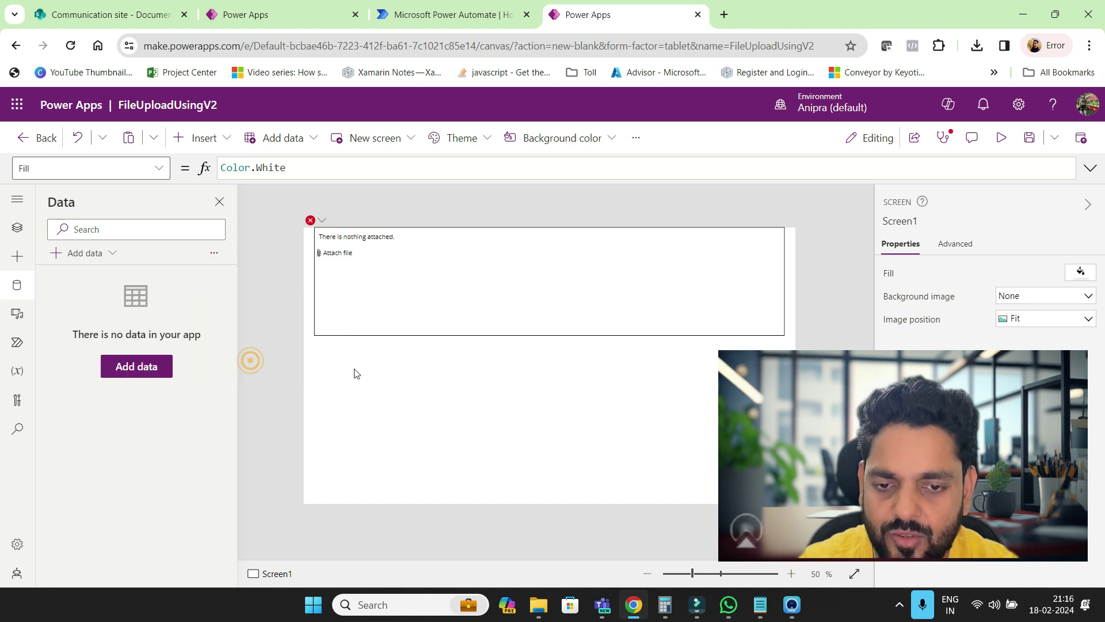
left_click(317, 220)
left_click(332, 246)
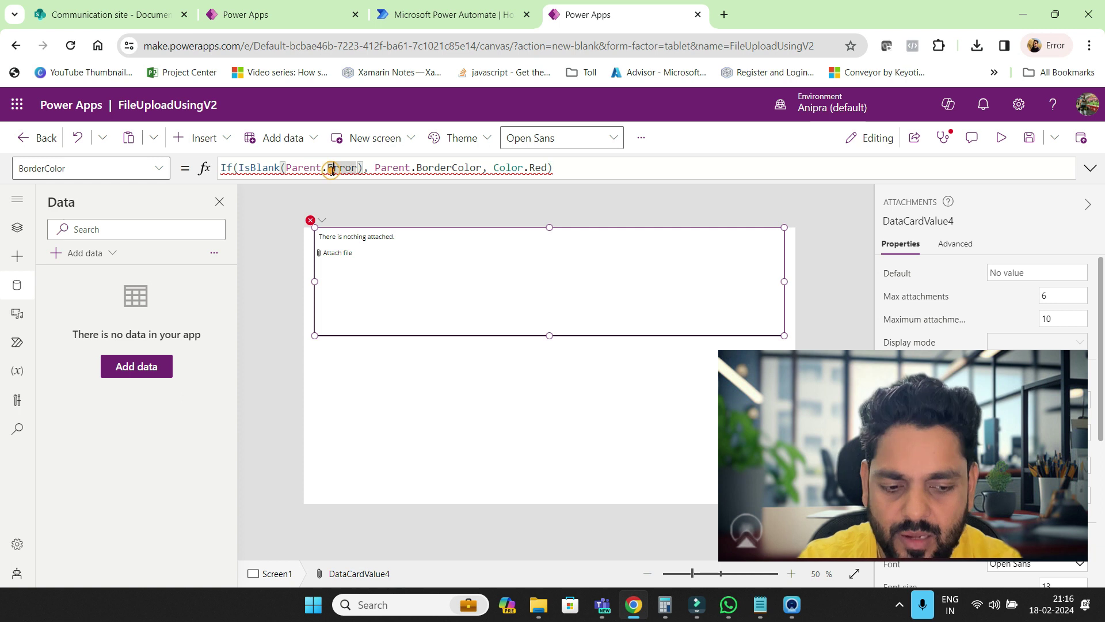
left_click(332, 170)
key("ctrl+a")
key("BackSpace")
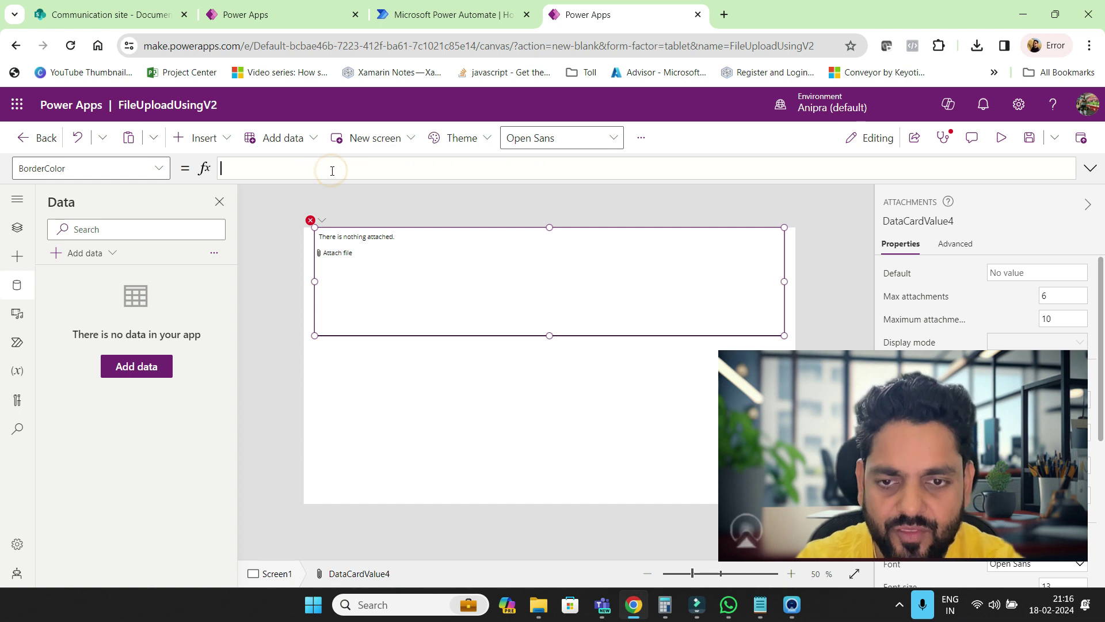
Delete the broken Items (Parent.Default) and Tooltip formulas on DataCardValue4
left_click(323, 222)
left_click(324, 224)
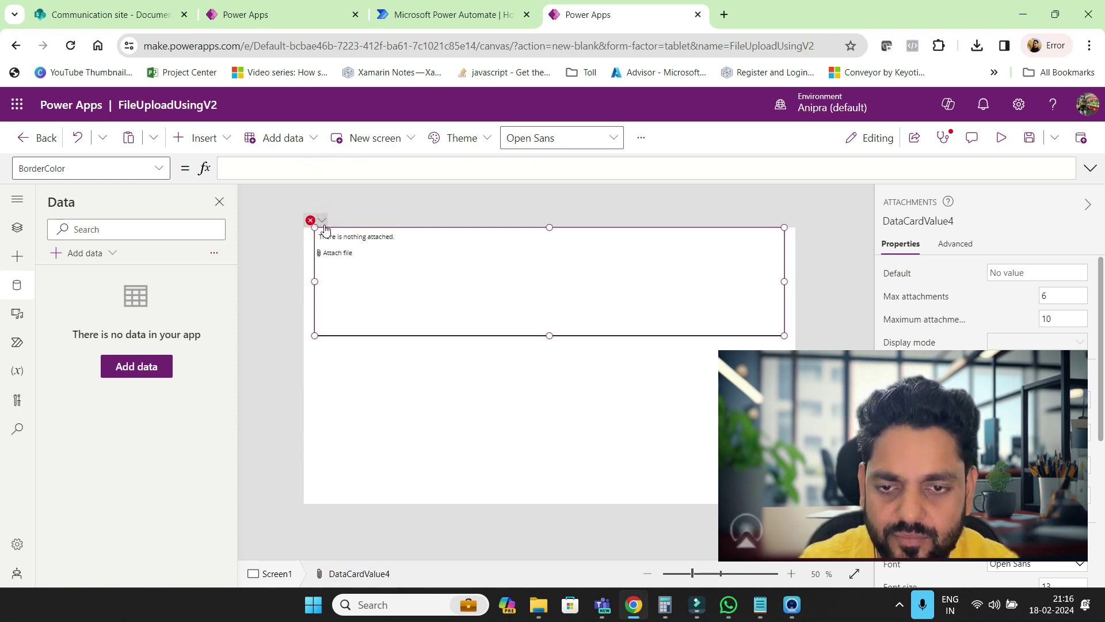
left_click(322, 222)
left_click(345, 240)
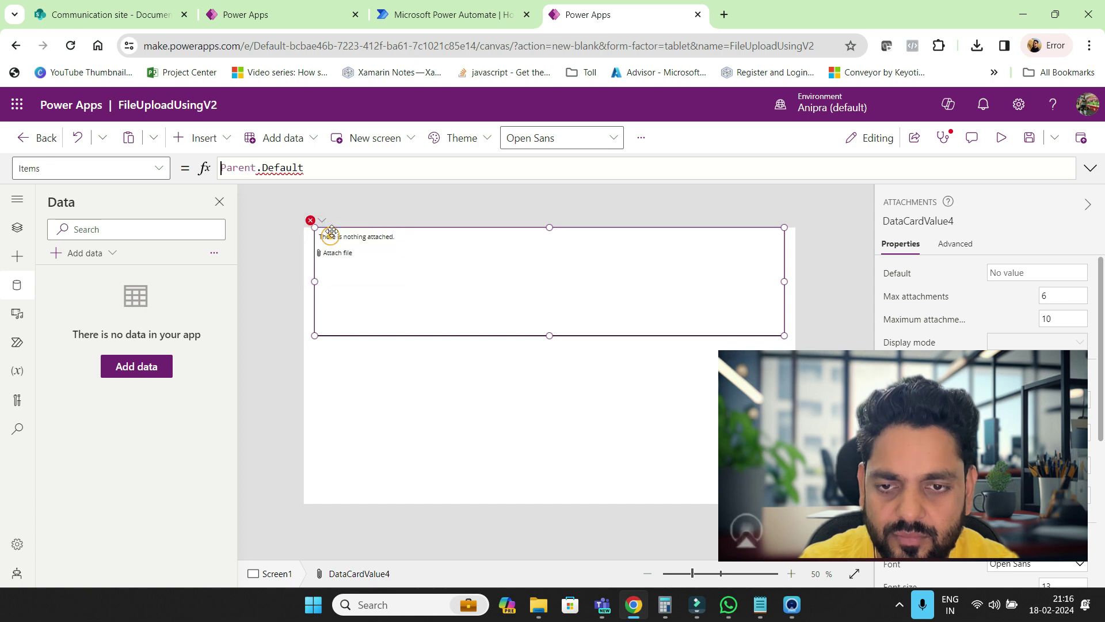
left_click(337, 169)
key("ctrl+a")
key("BackSpace")
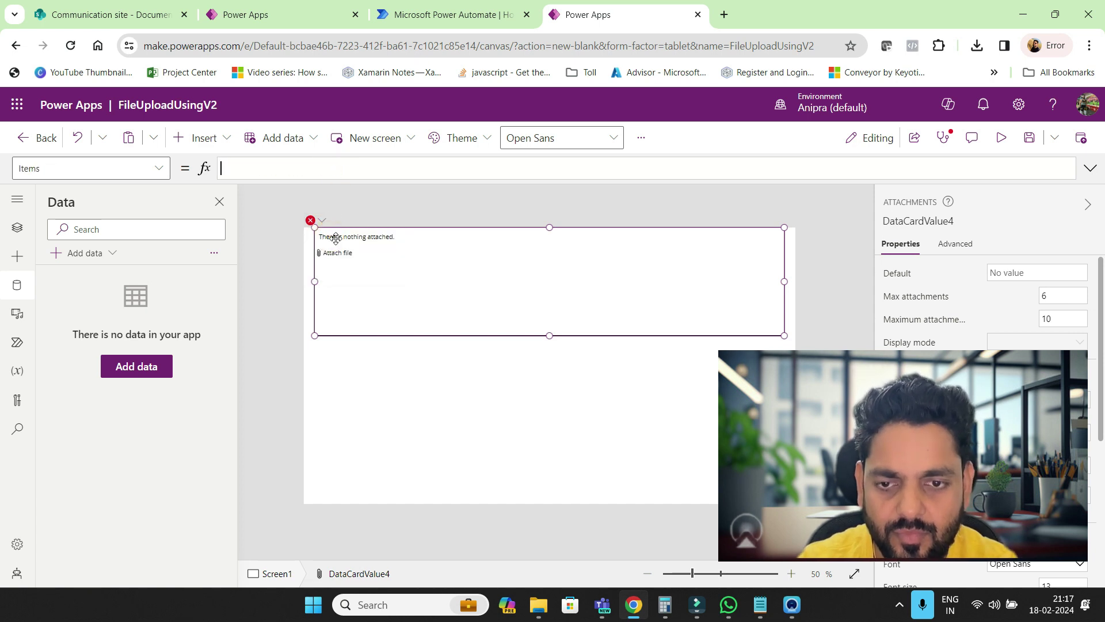
left_click(323, 224)
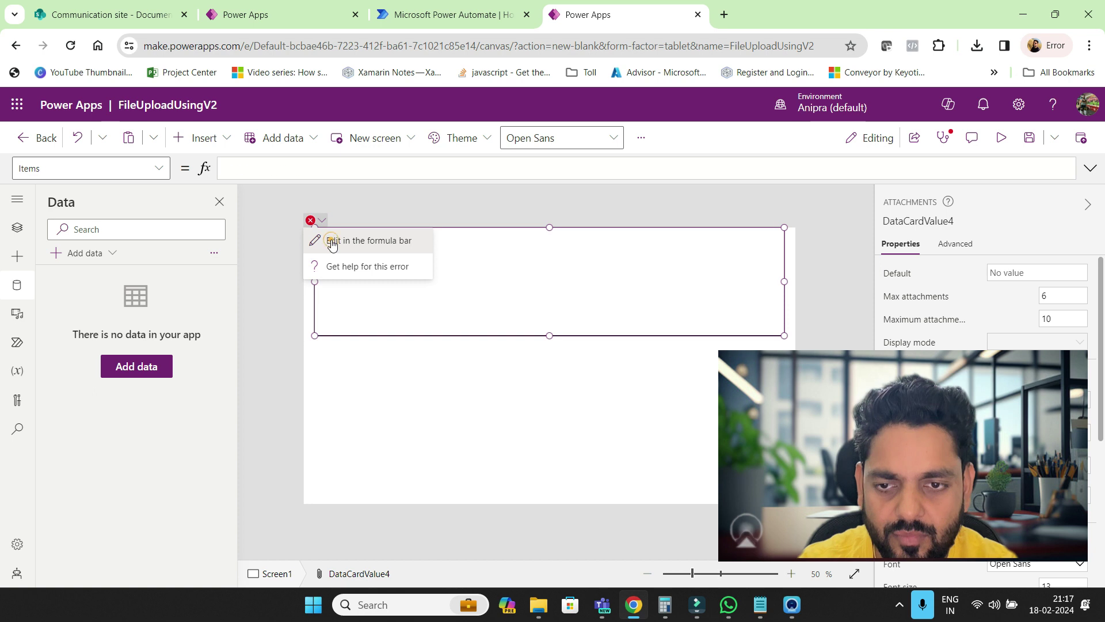
left_click(329, 239)
key("ctrl+a")
key("BackSpace")
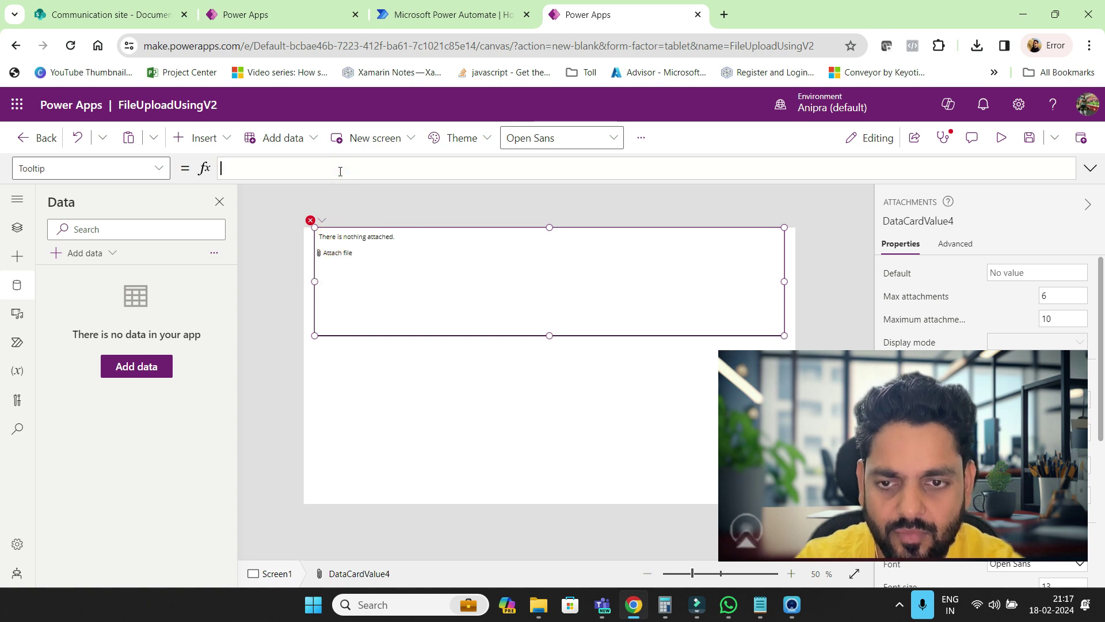
Replace the Parent.DisplayMode formula with DisplayMode.Edit
left_click(324, 222)
left_click(335, 239)
double_click(313, 168)
key("ctrl+a")
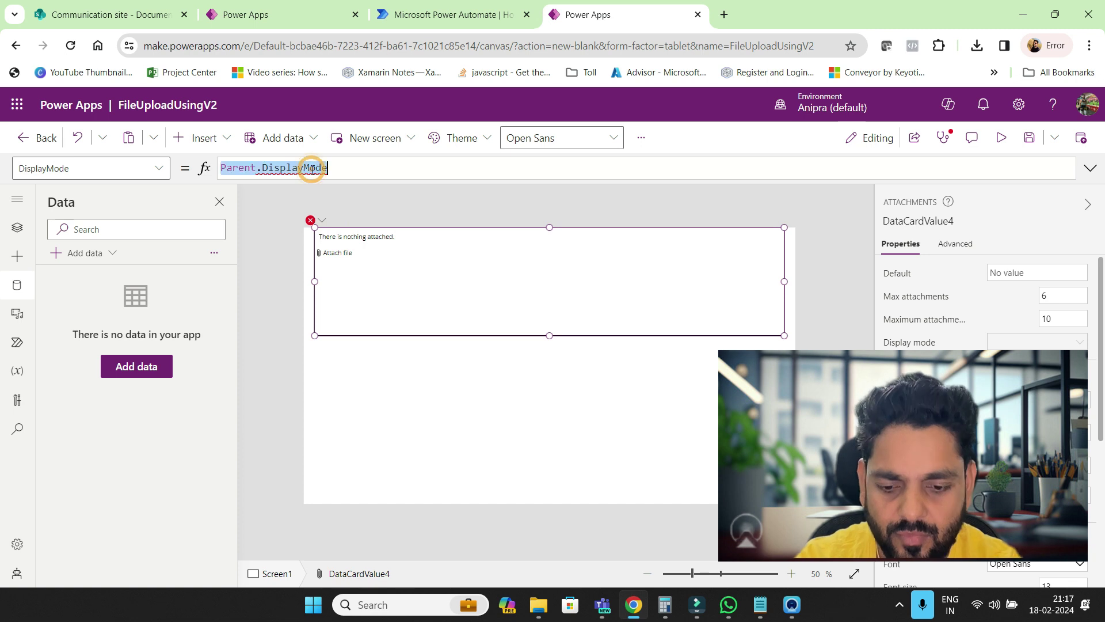
type("disp")
key("Left")
key("Left")
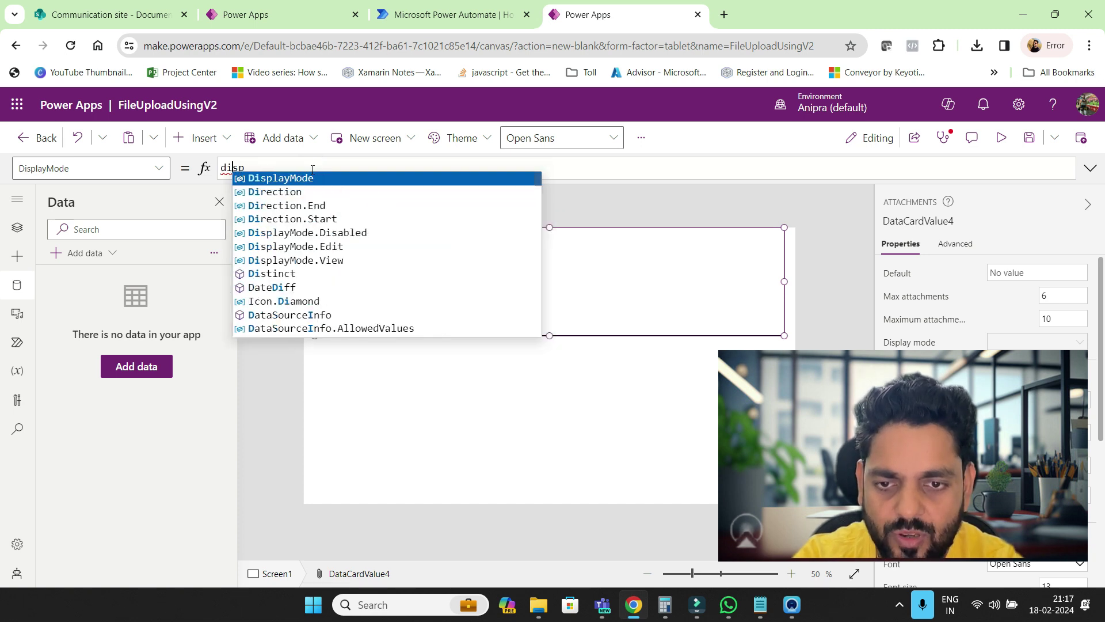
key("Right")
key("Right")
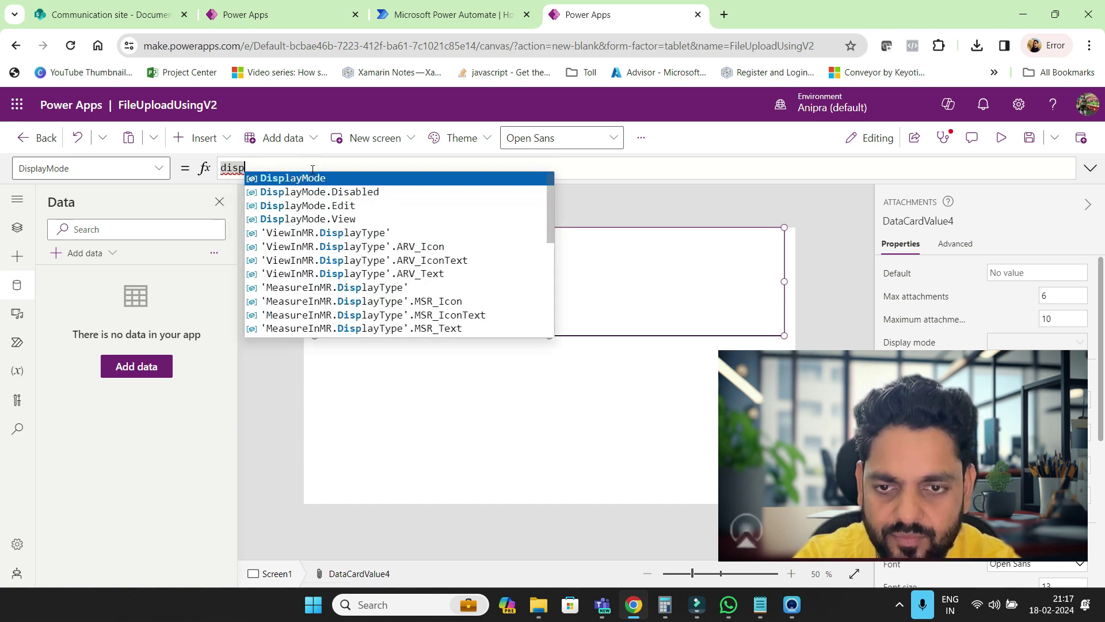
key("Down")
key("Down")
key("Return")
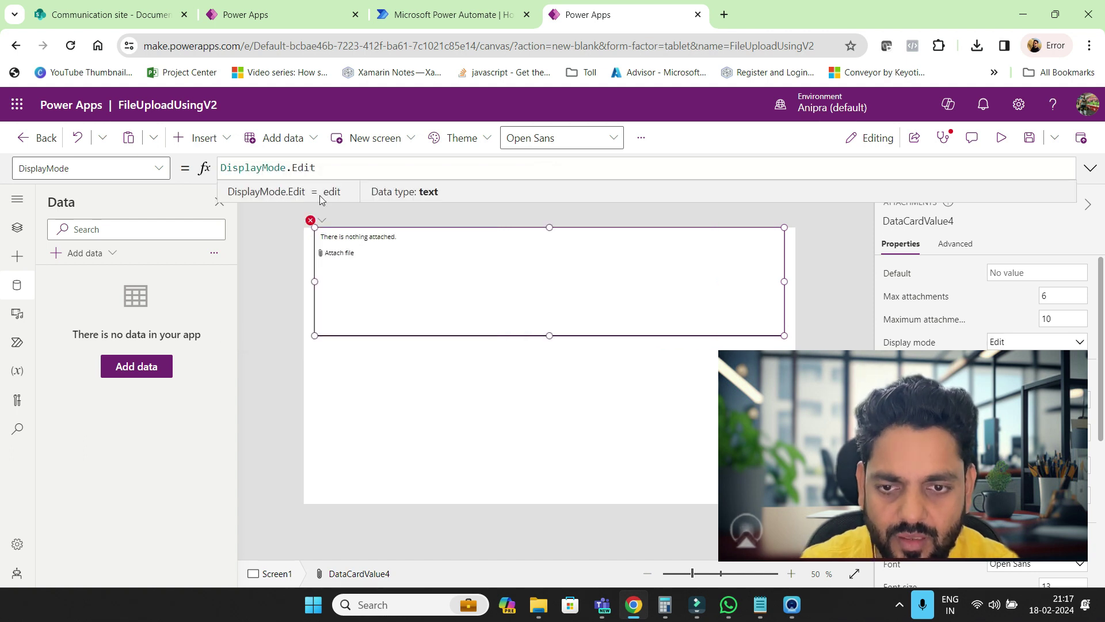
Delete the broken Y formula on DataCardValue4
left_click(320, 223)
left_click(331, 239)
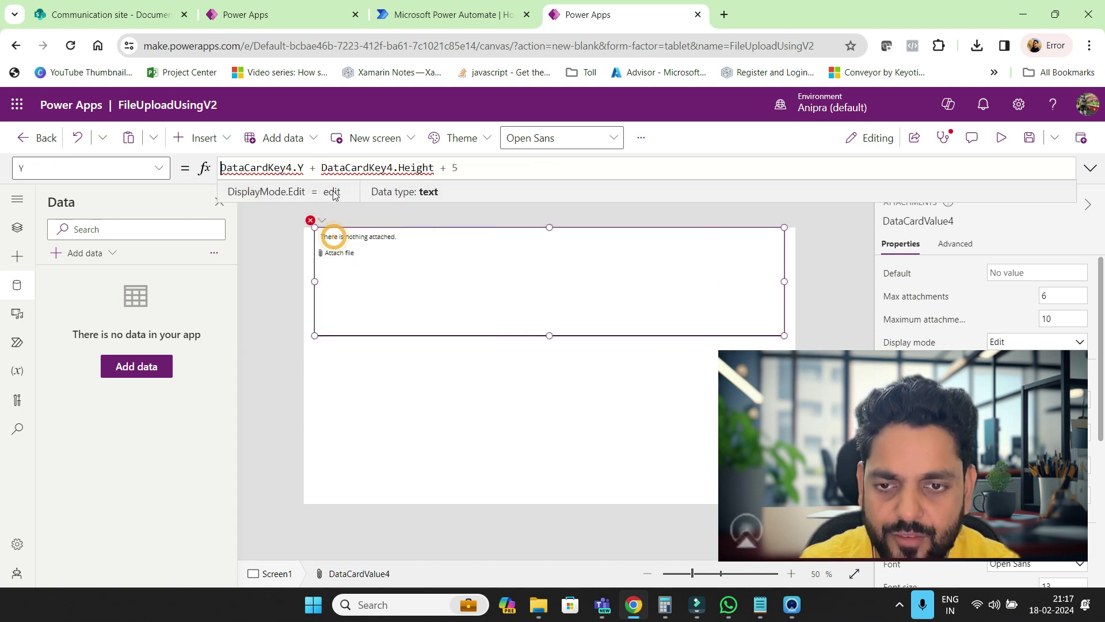
key("ctrl+a")
key("Delete")
Reposition and narrow the attachments control on the screen
left_click(499, 237)
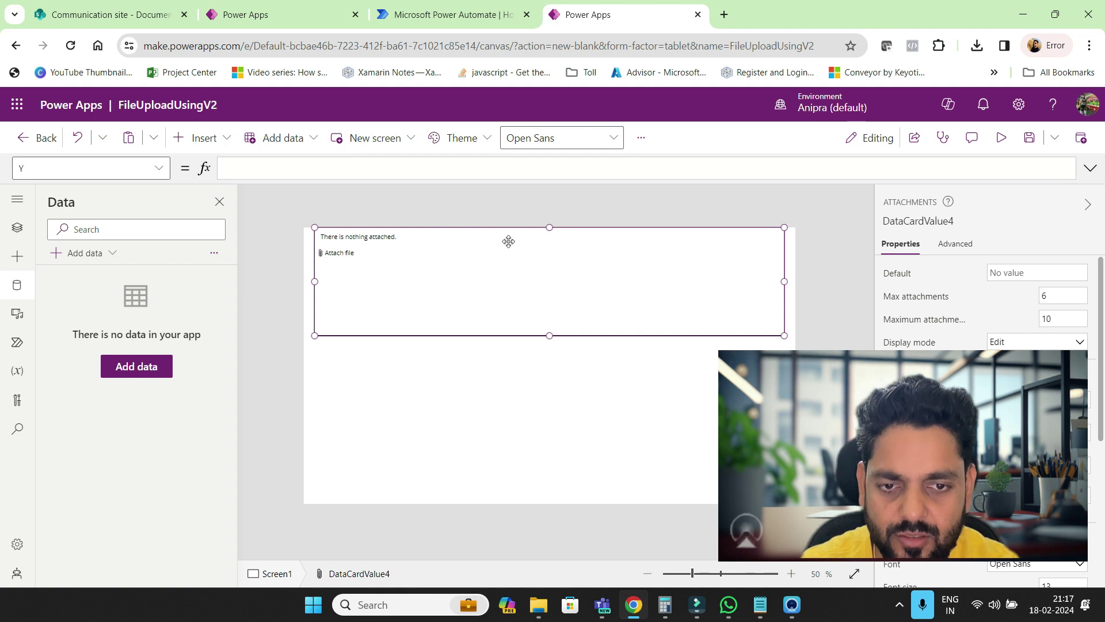
left_click_drag(520, 256, 514, 274)
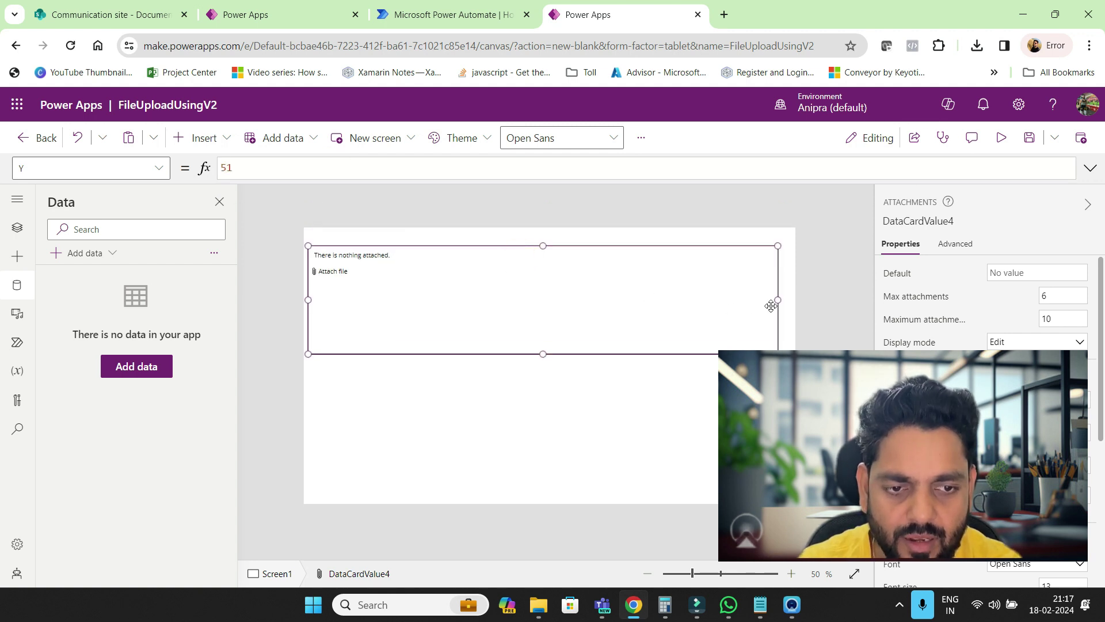
left_click_drag(718, 304, 488, 299)
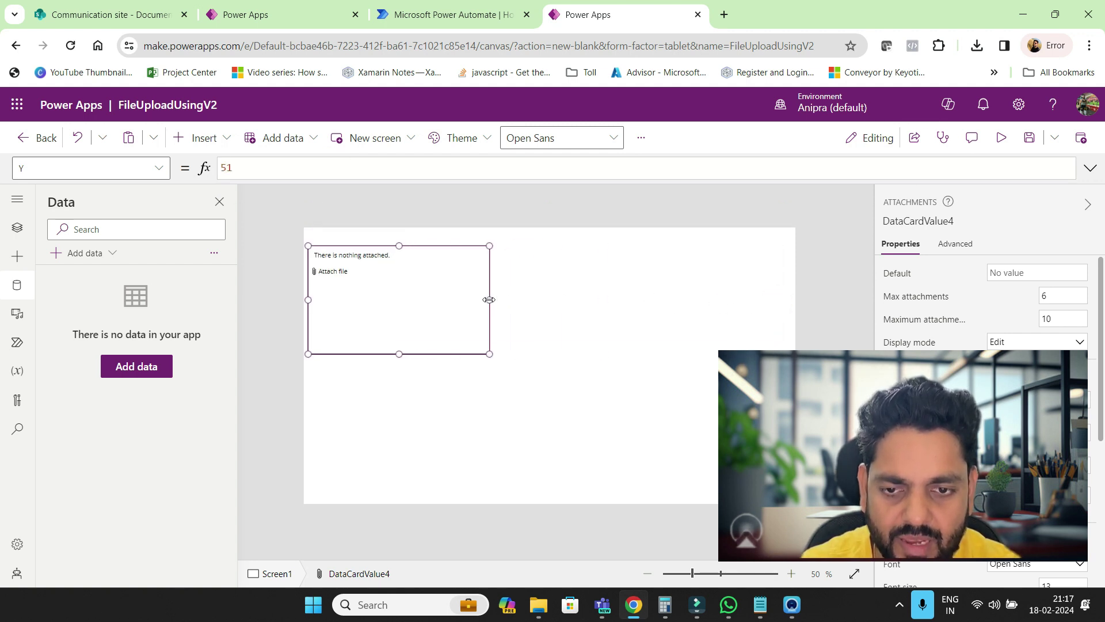
left_click_drag(406, 295, 433, 291)
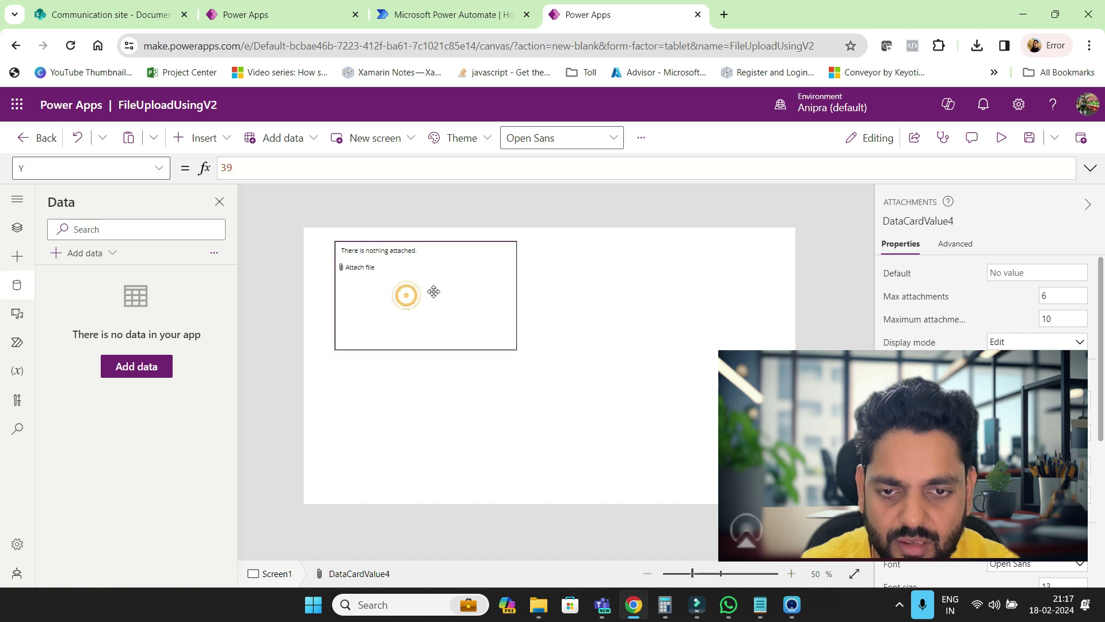
Add two buttons below the attachments control by inserting one and copy-pasting it
left_click(221, 140)
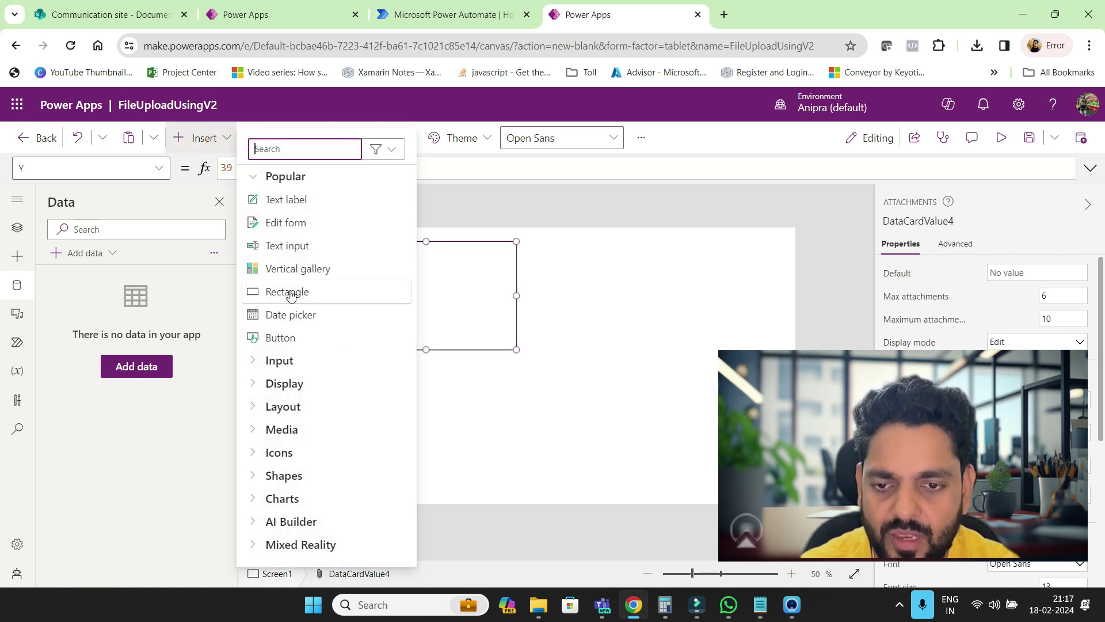
left_click_drag(288, 337, 473, 392)
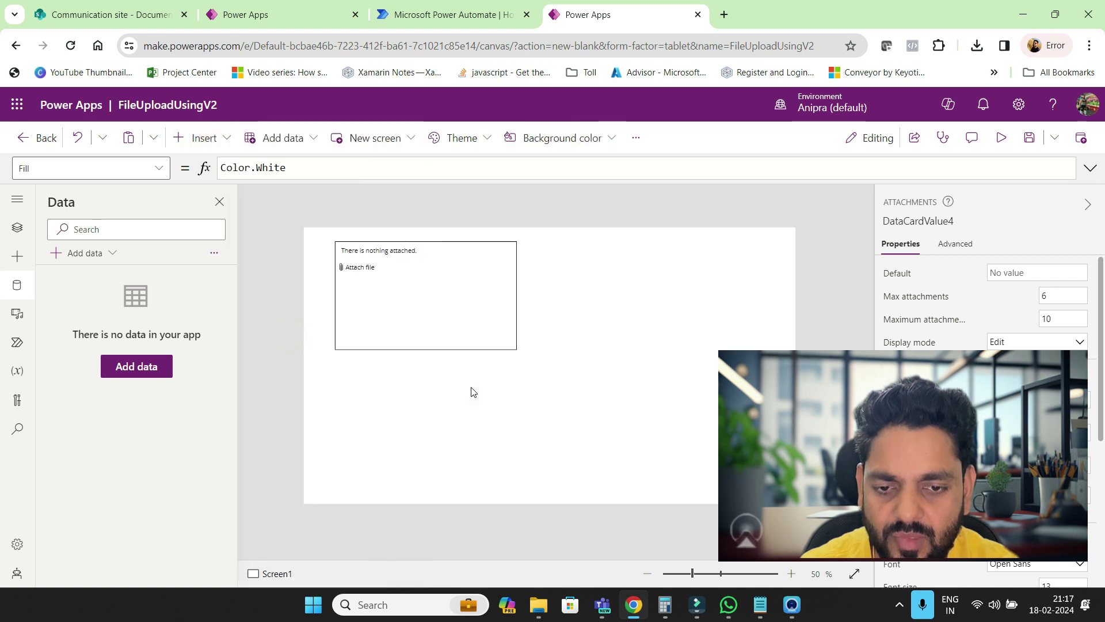
key("ctrl+c")
key("ctrl+v")
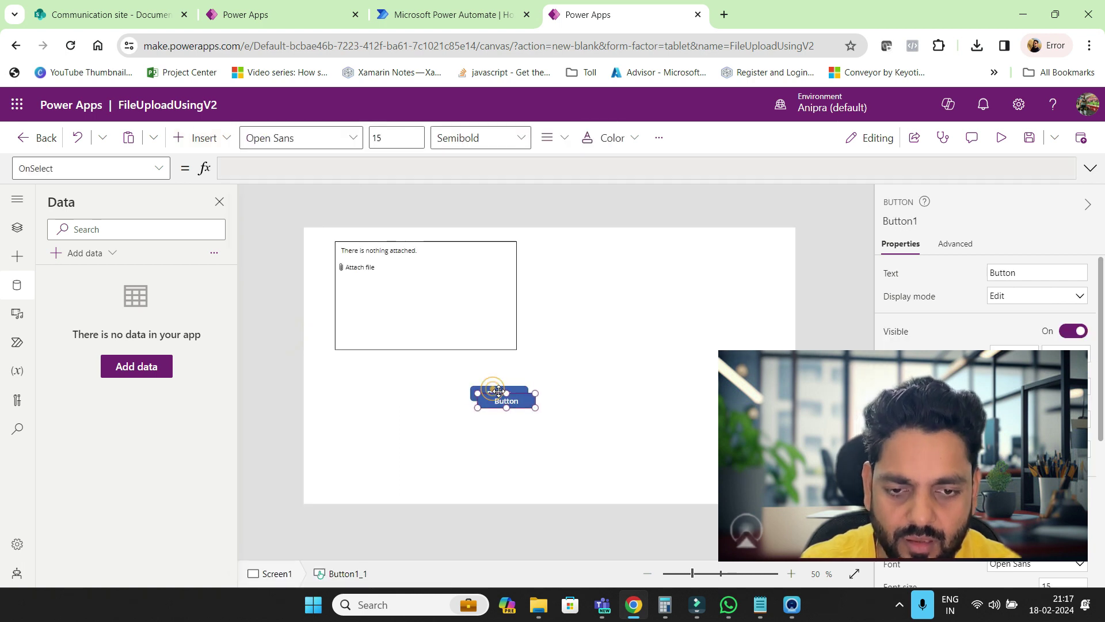
left_click_drag(500, 392, 360, 372)
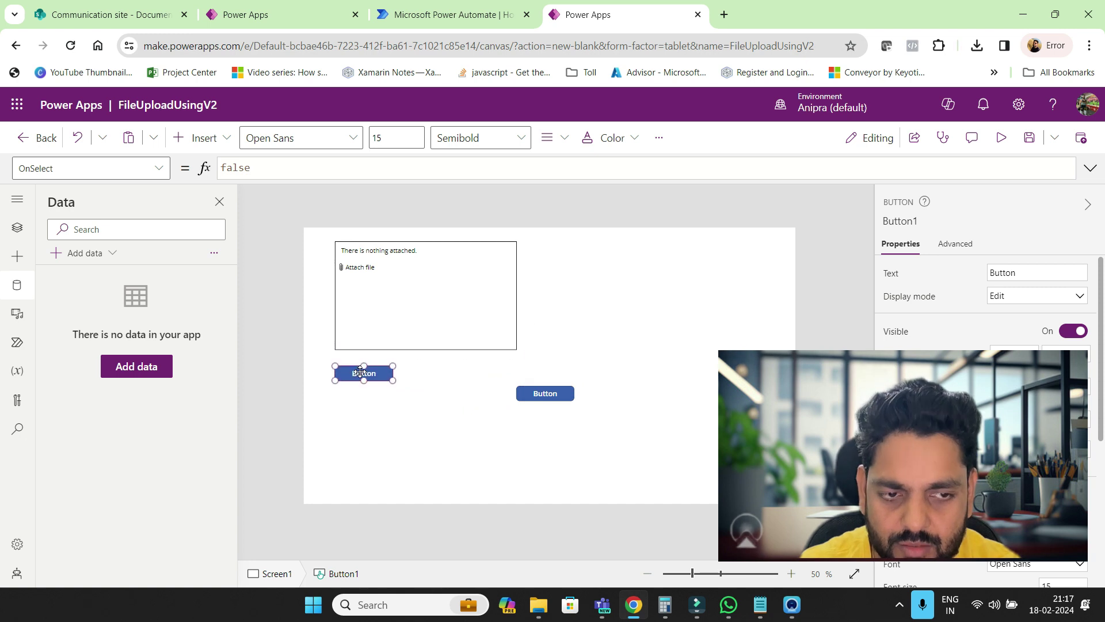
Label the buttons 'Single Upload' and 'Multi Upload'
double_click(1007, 274)
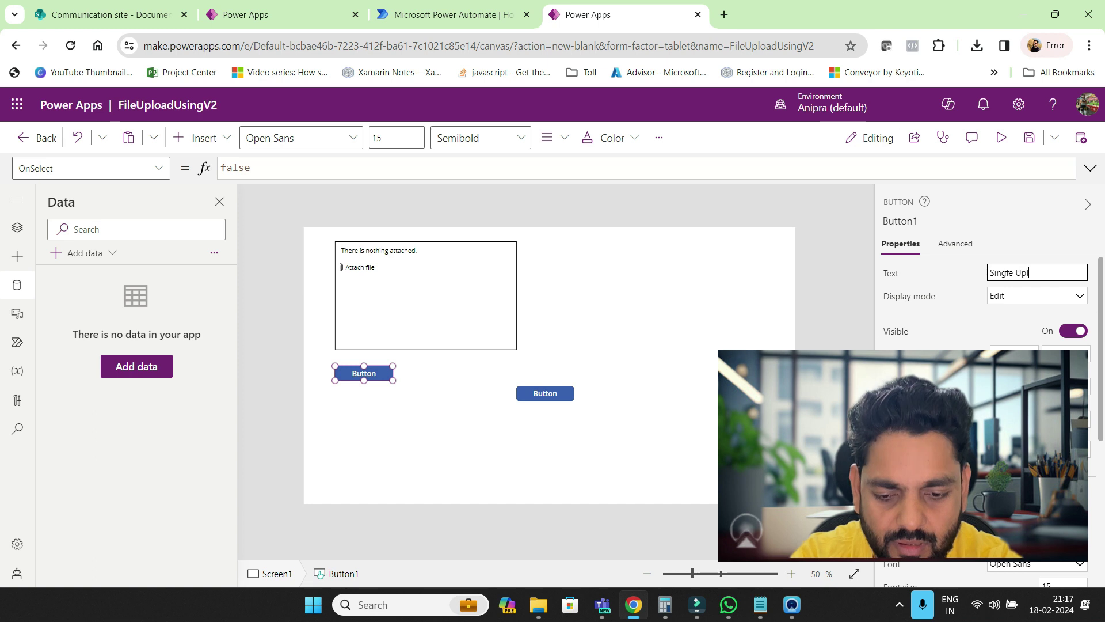
type("Single Upload")
left_click(562, 397)
double_click(994, 276)
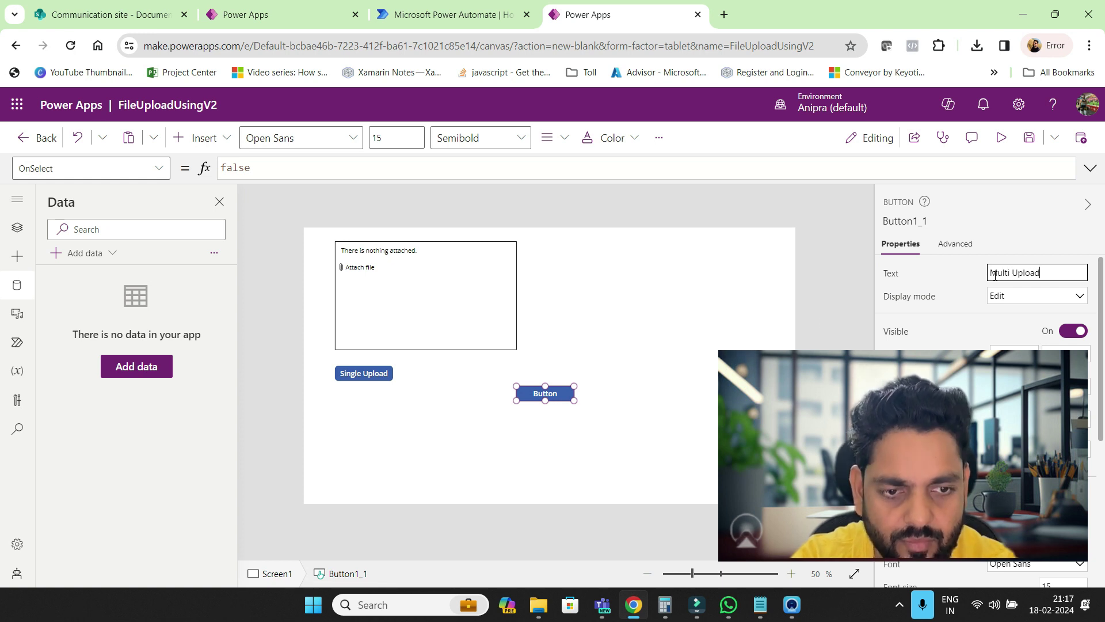
left_click(411, 313)
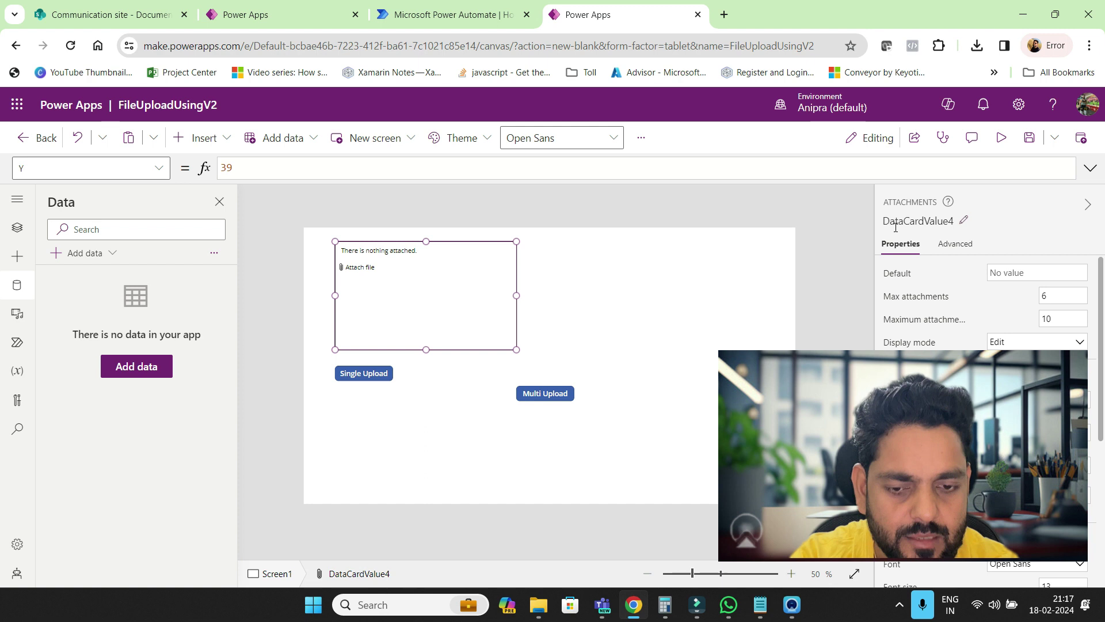
Rename the attachments control to FileUploadControl and move Multi Upload beside Single Upload
left_click(895, 222)
type("FileUploa")
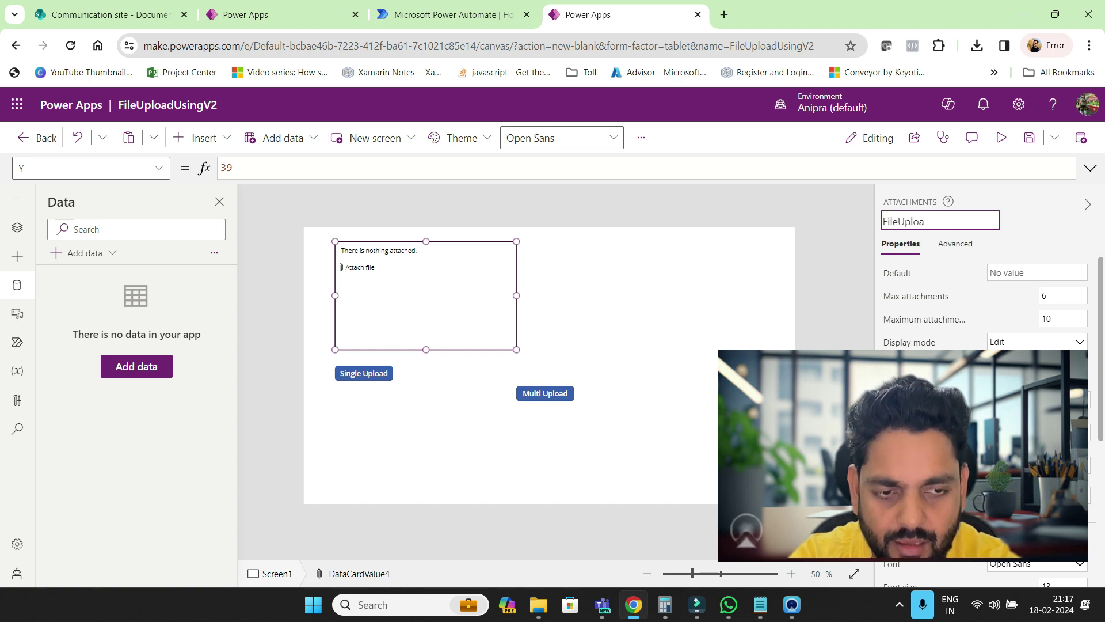
type("dControl")
key("Return")
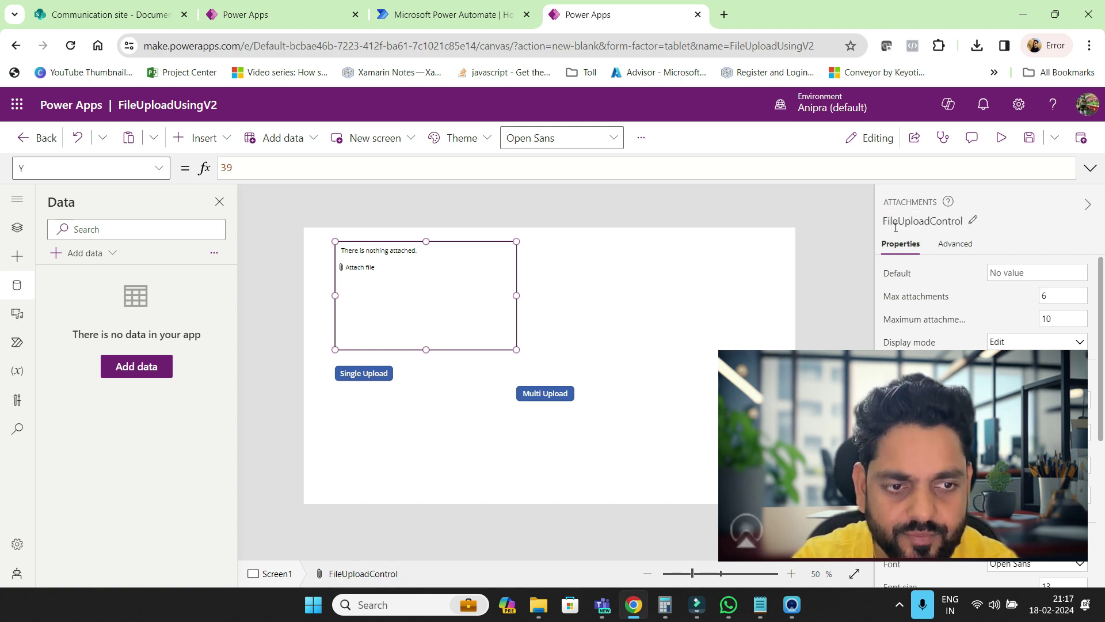
left_click_drag(556, 398, 494, 377)
left_click(366, 375)
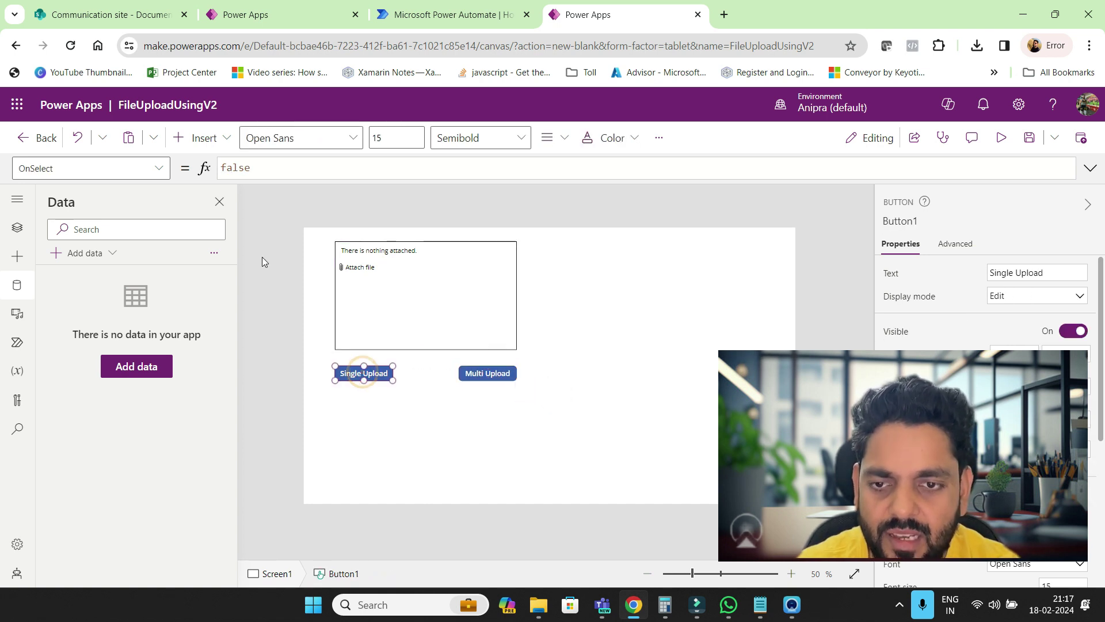
Create a flow from scratch with a PowerApps (V2) trigger taking a File input named MyFileContent
left_click(18, 343)
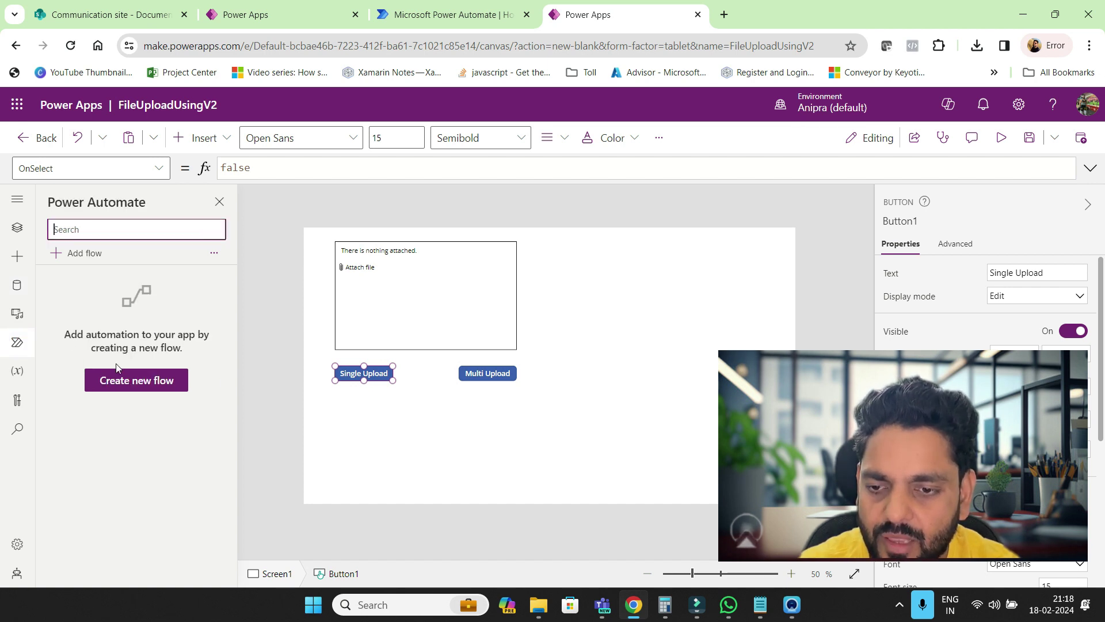
left_click(123, 381)
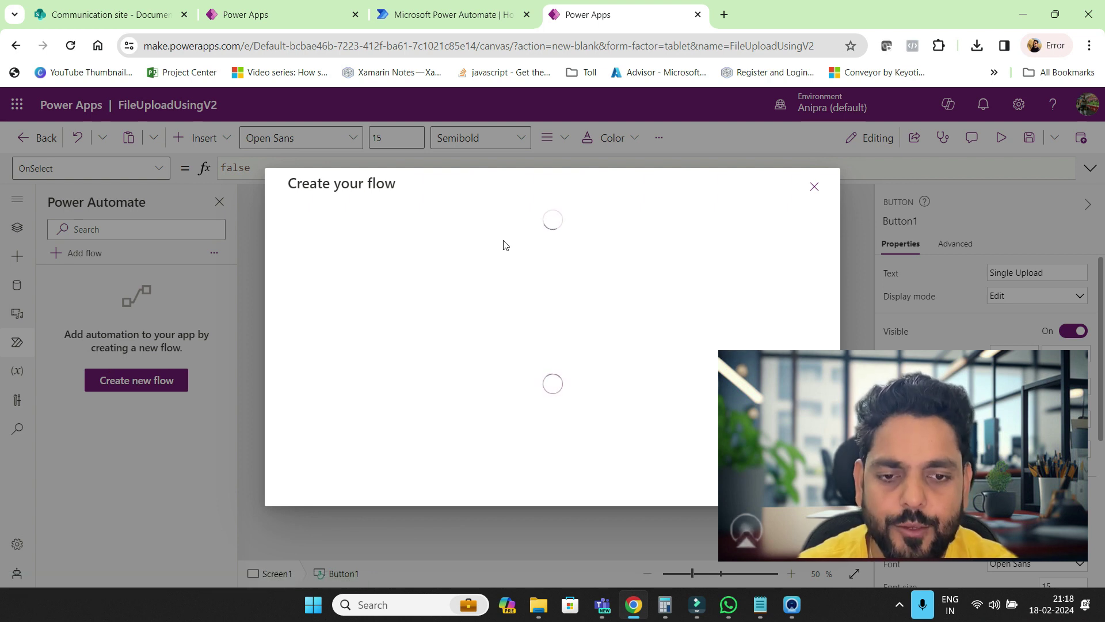
left_click(378, 225)
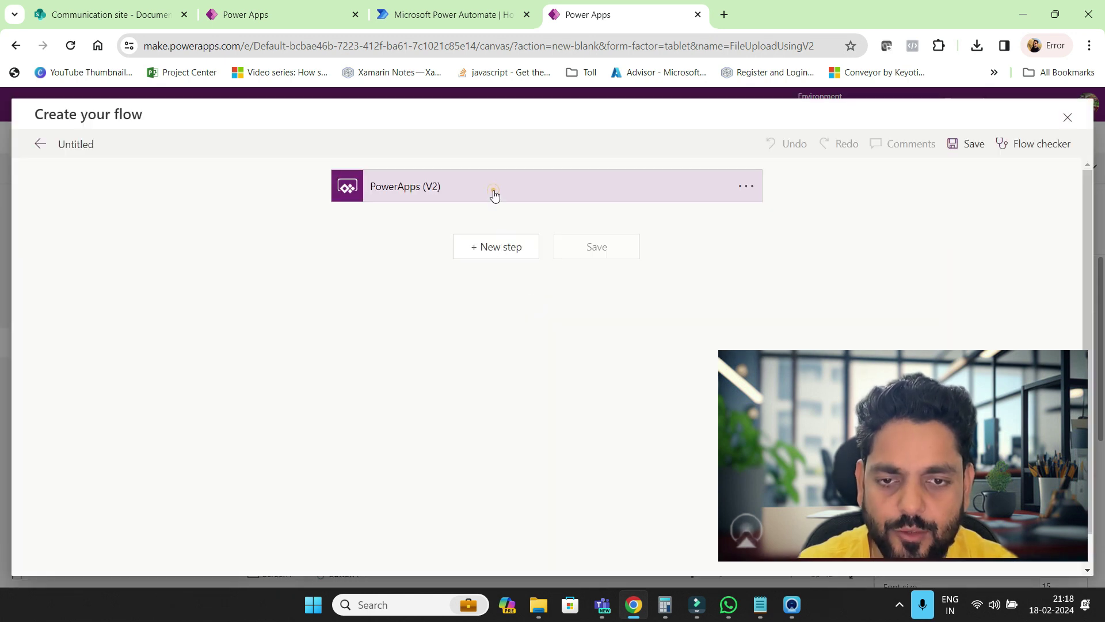
left_click(494, 195)
left_click(410, 229)
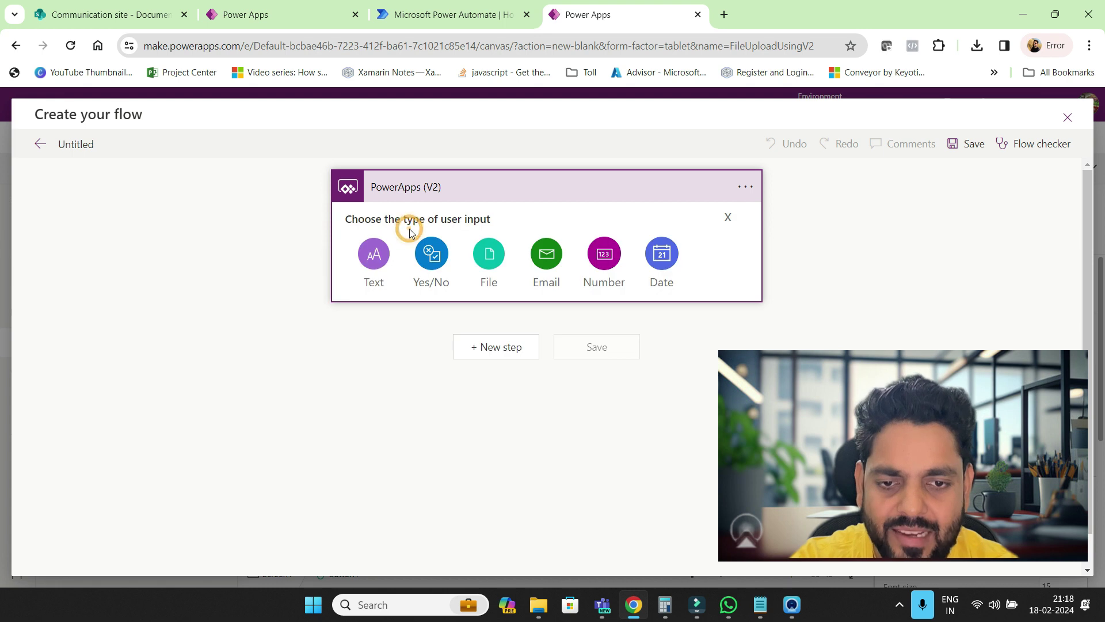
left_click(489, 256)
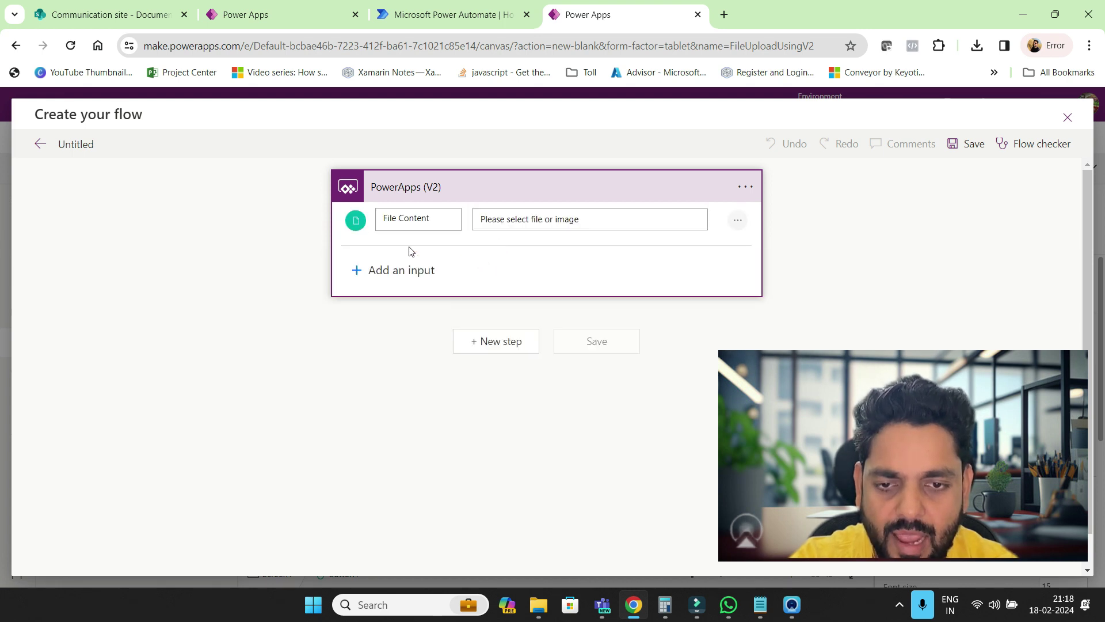
type("hu")
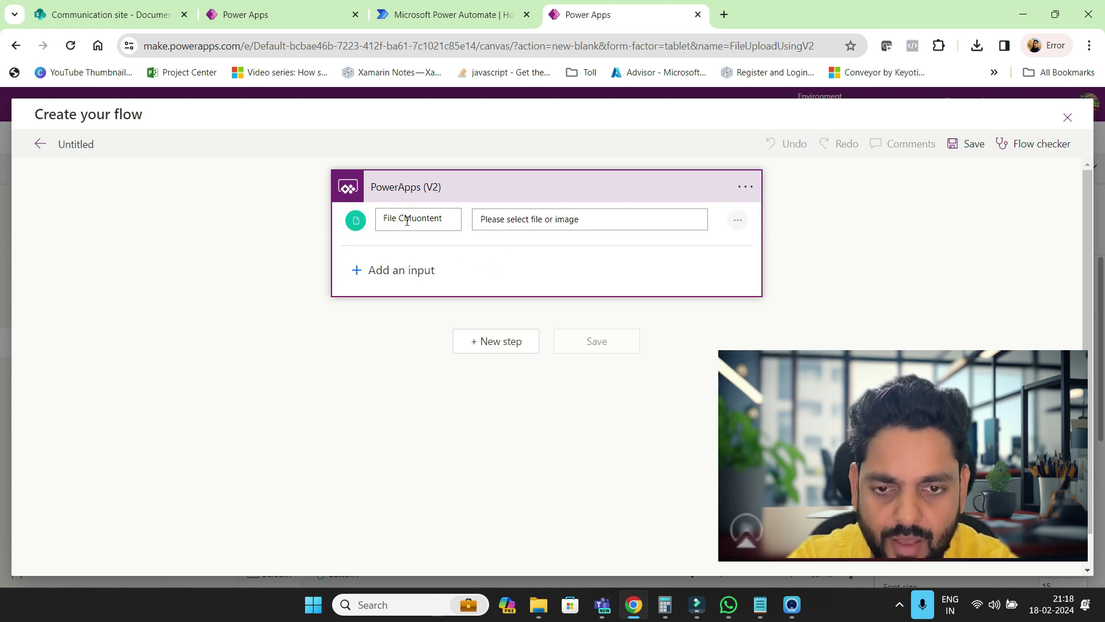
key("ctrl+a")
type("My")
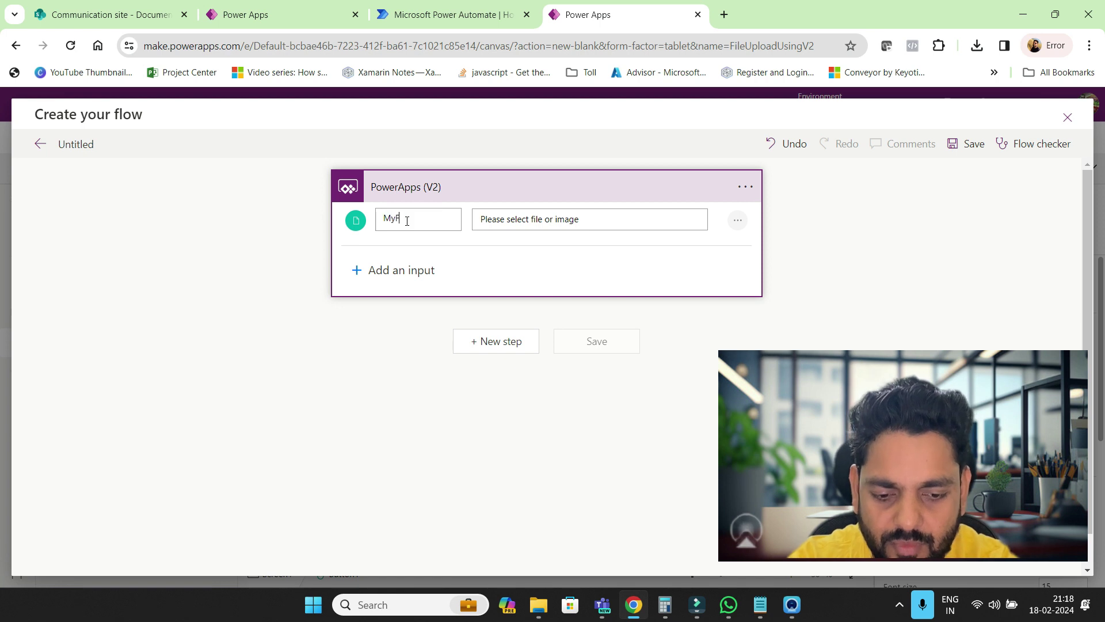
type("FileContent")
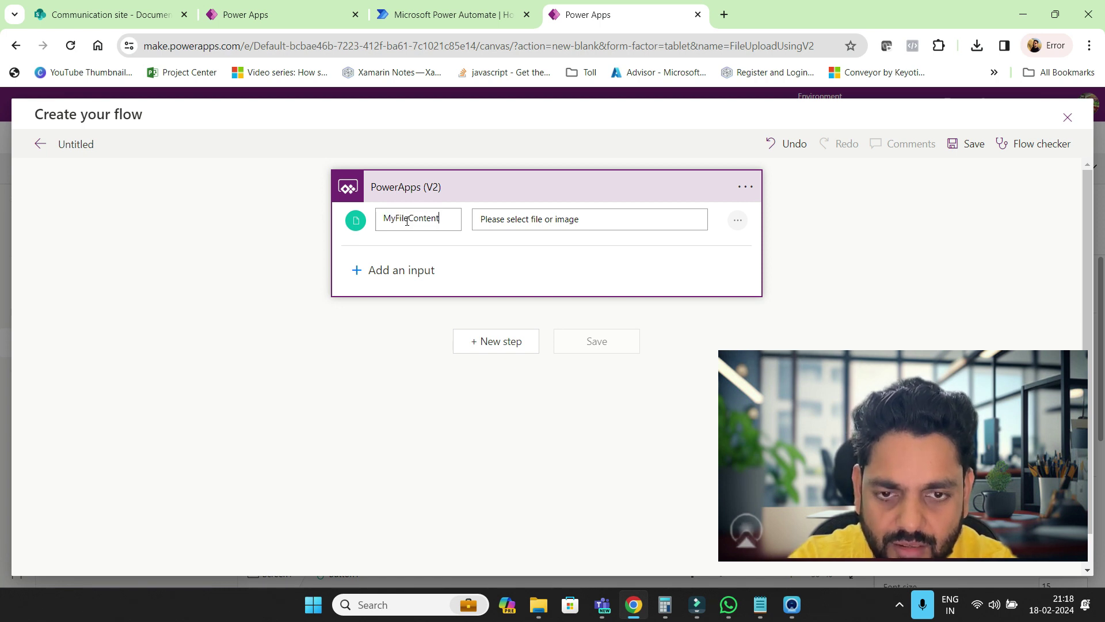
left_click(496, 343)
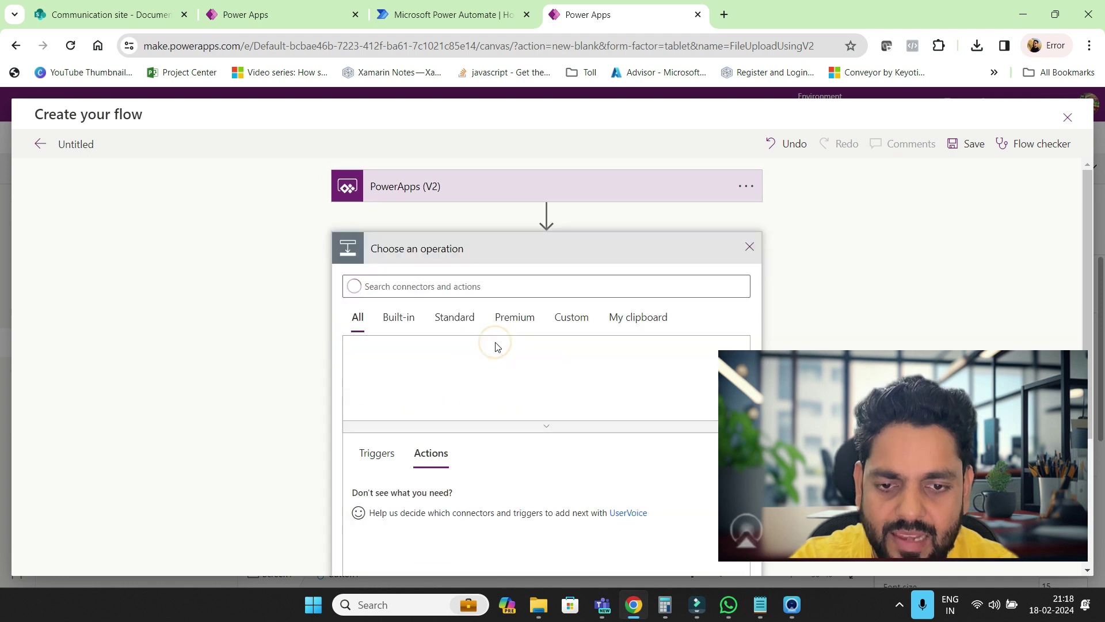
Add the SharePoint Create file action to the flow
left_click(445, 289)
type("sharepoint list create")
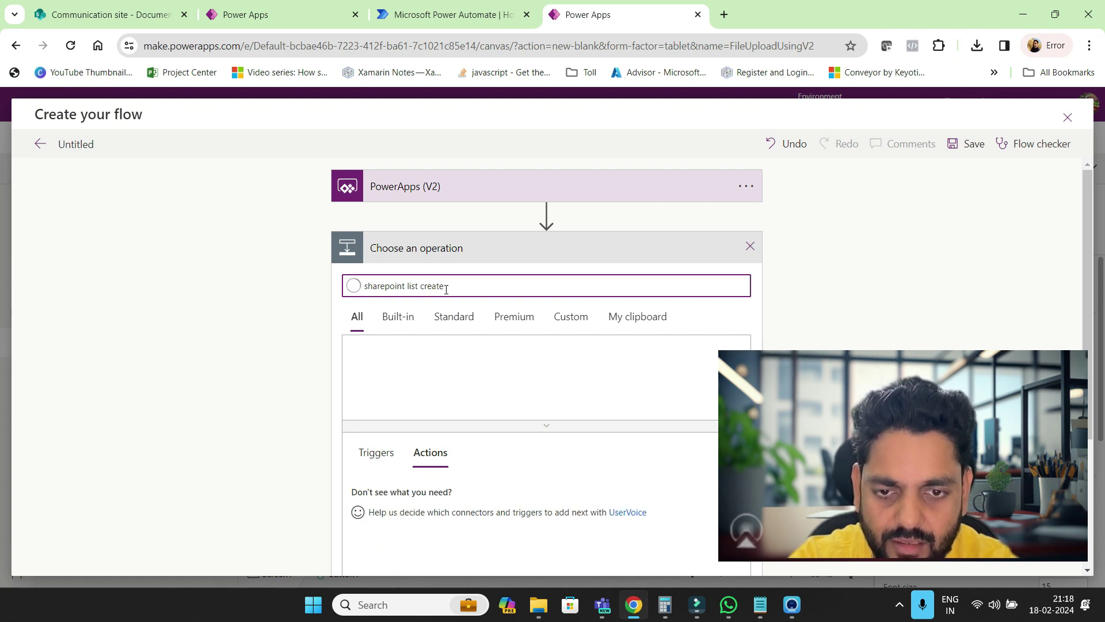
scroll(396, 490, "down", 5)
scroll(546, 368, "down", 1)
left_click(436, 482)
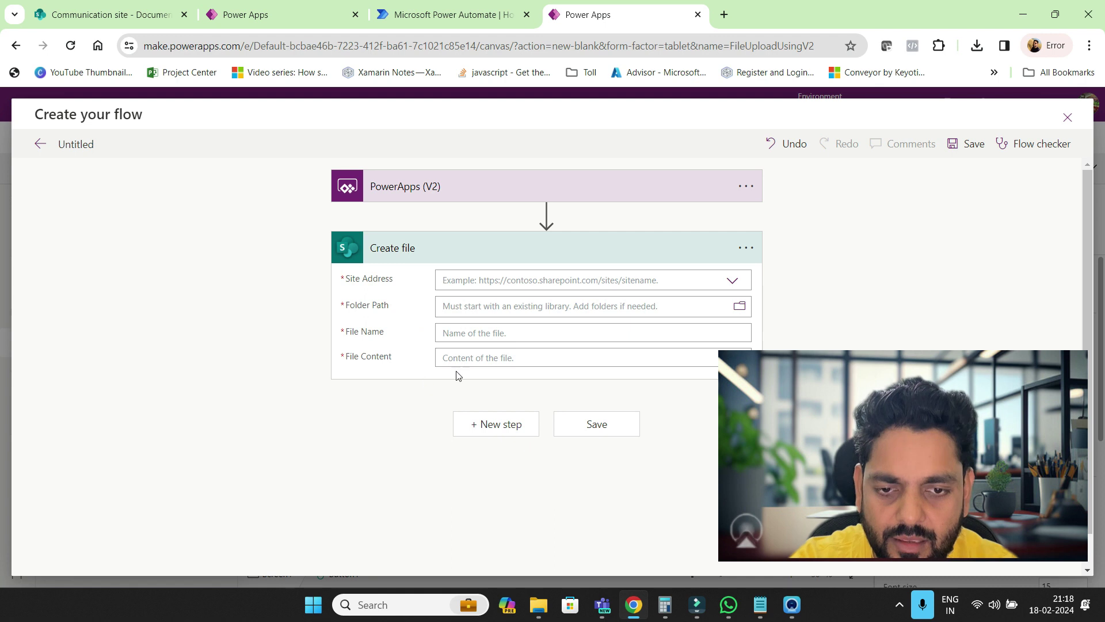
Set Create file's site address to Communication site and folder path to /Shared Documents
left_click(732, 282)
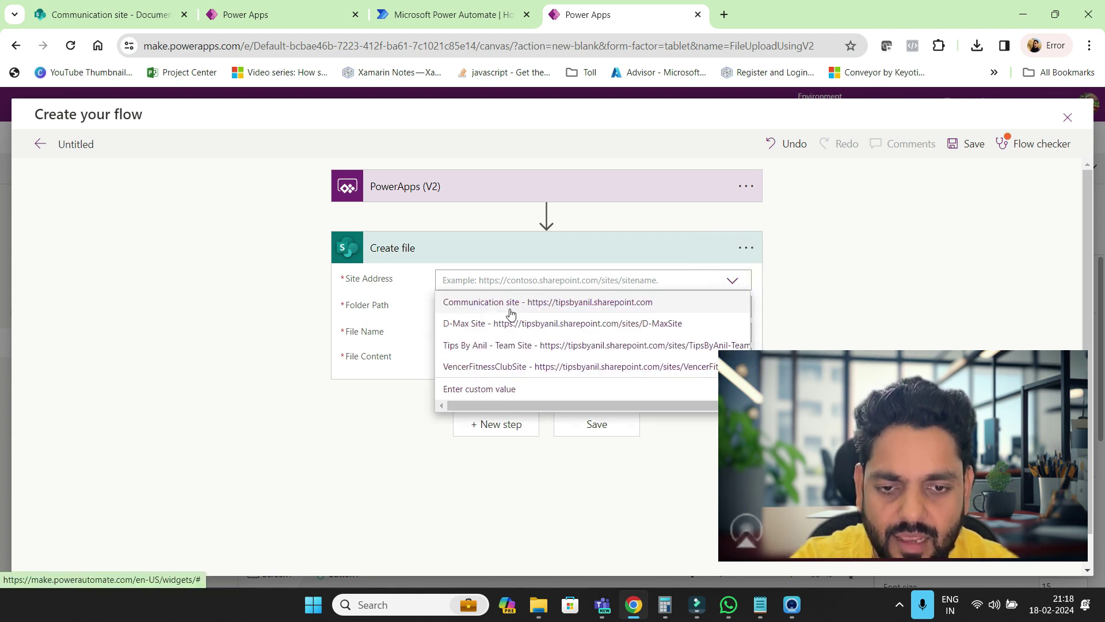
left_click(511, 314)
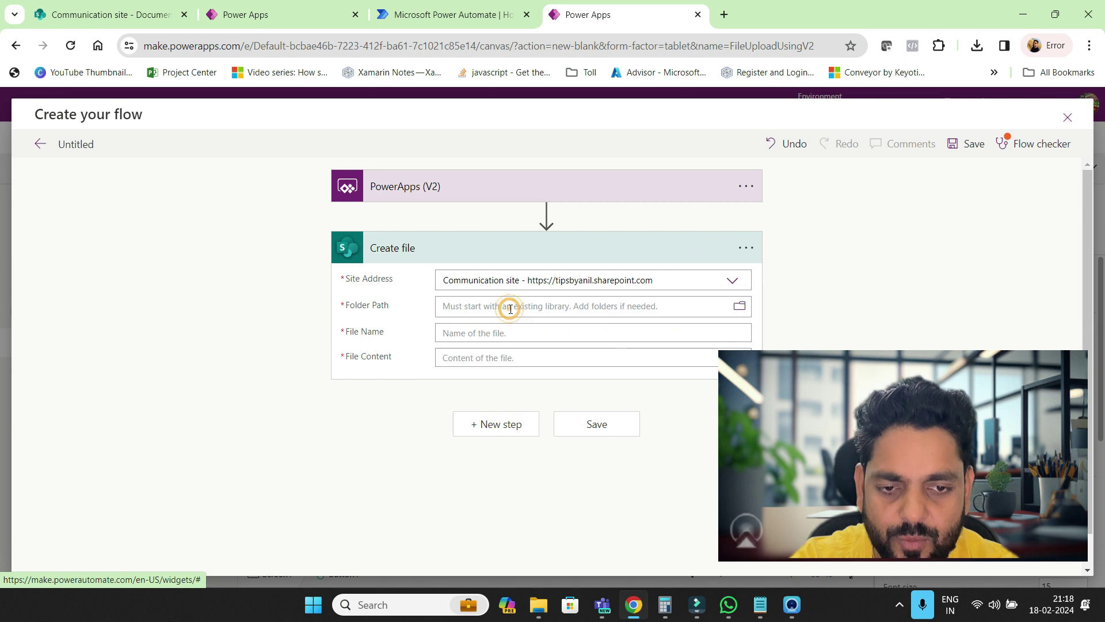
left_click(740, 306)
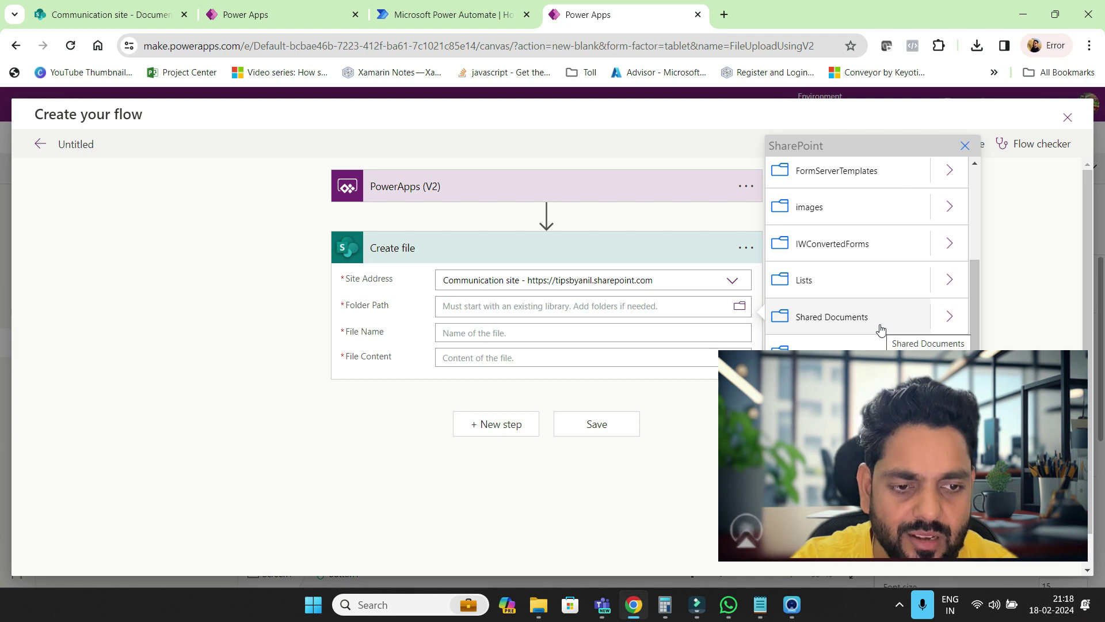
left_click(948, 317)
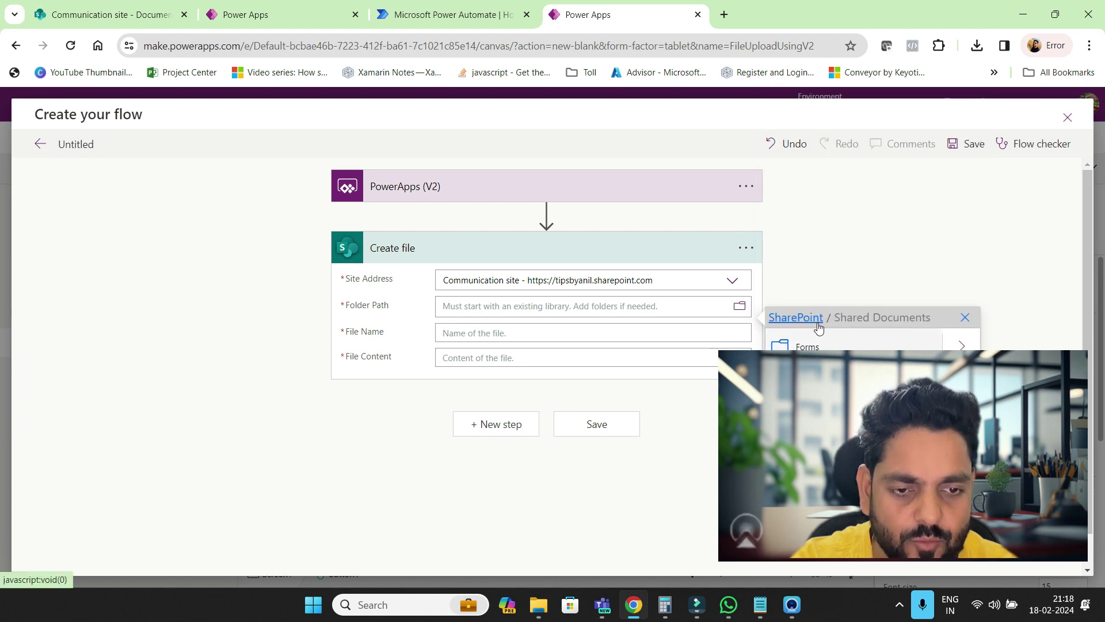
left_click(631, 332)
left_click(739, 307)
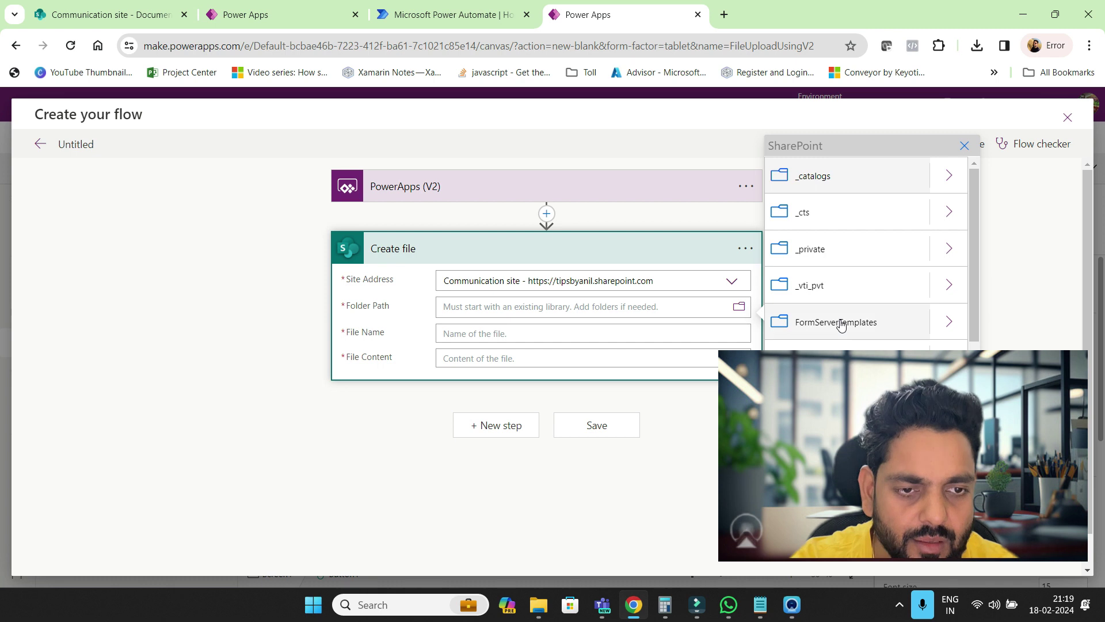
scroll(841, 323, "down", 3)
left_click(846, 344)
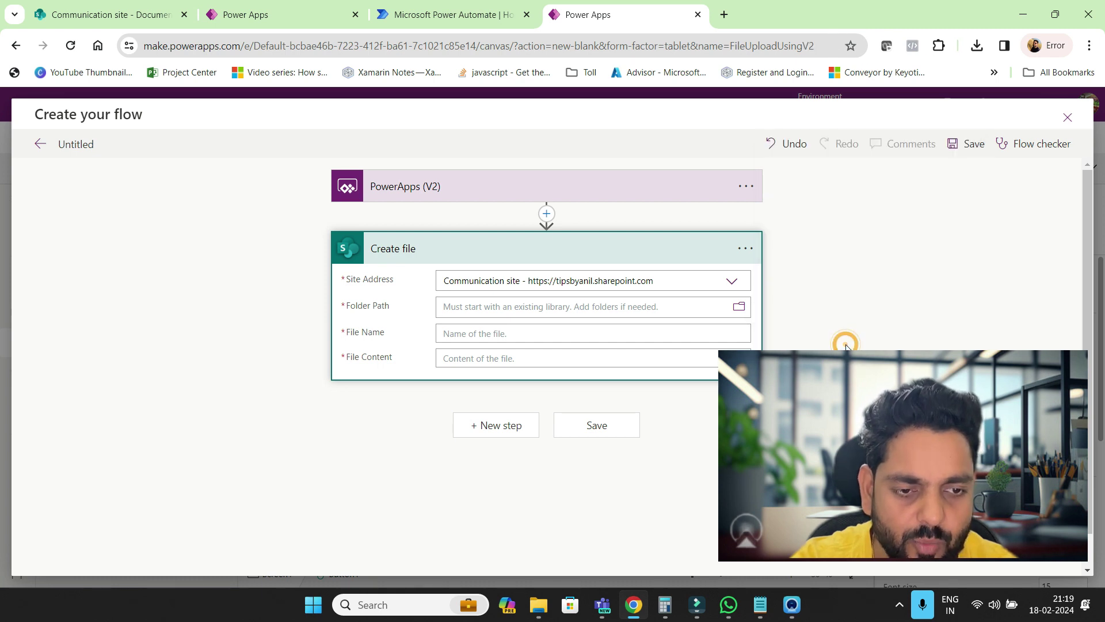
Set File Content to MyFileContent and File Name to a triggerBody() expression
left_click(497, 369)
left_click(497, 334)
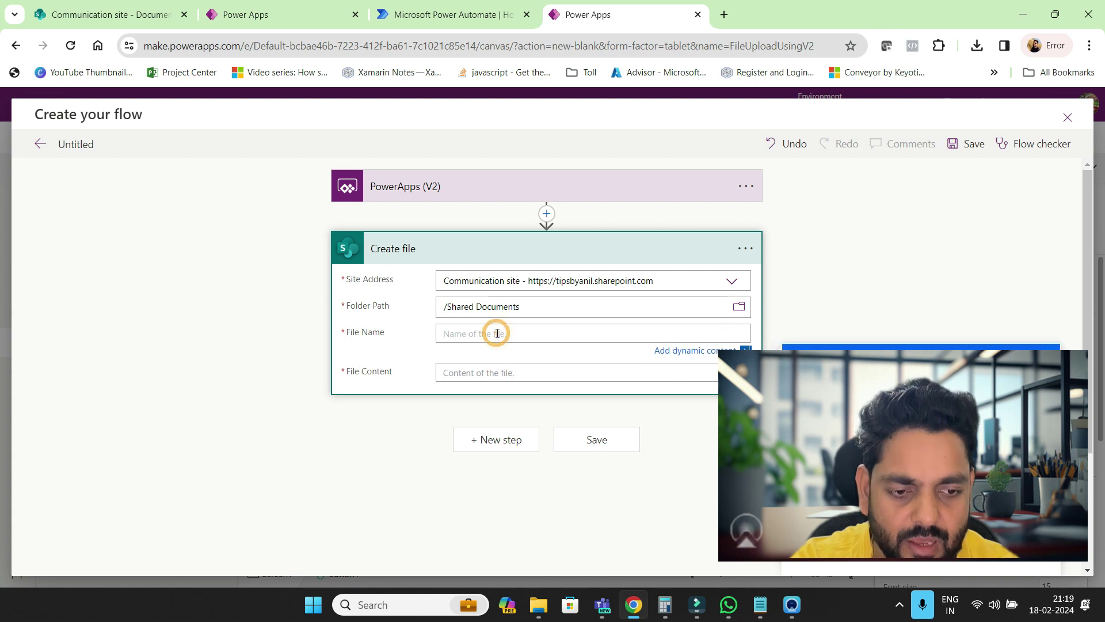
left_click(506, 372)
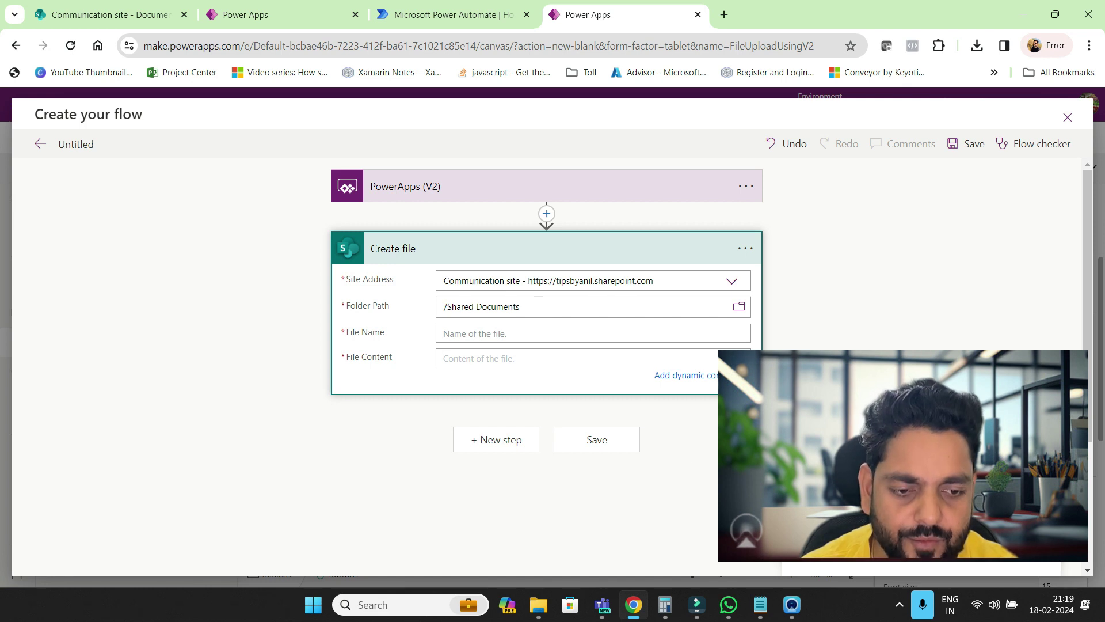
left_click(817, 397)
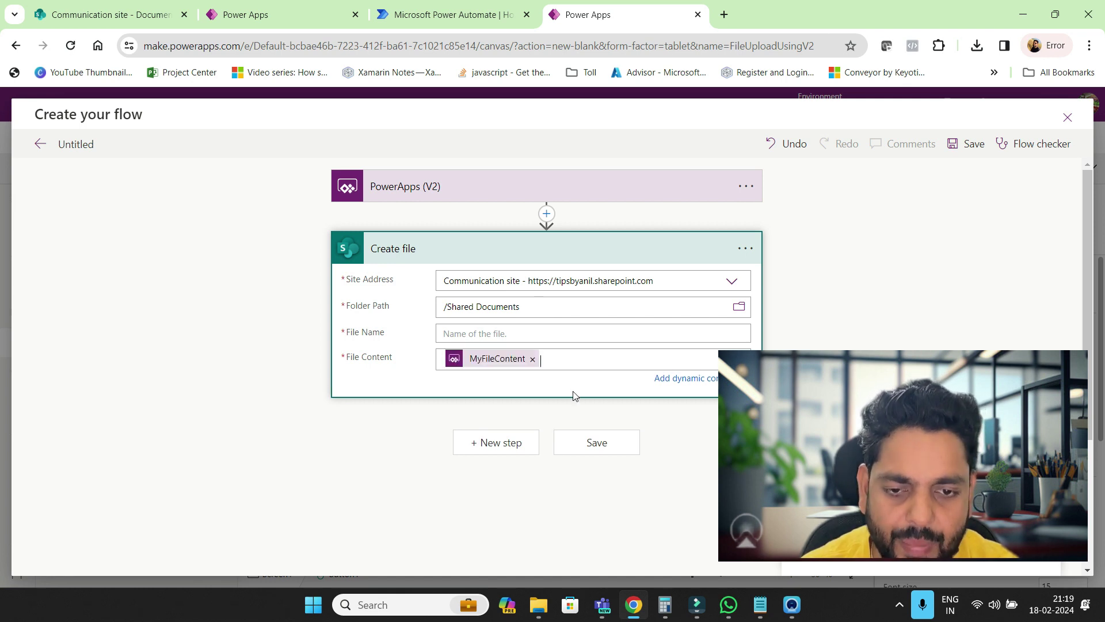
left_click(486, 333)
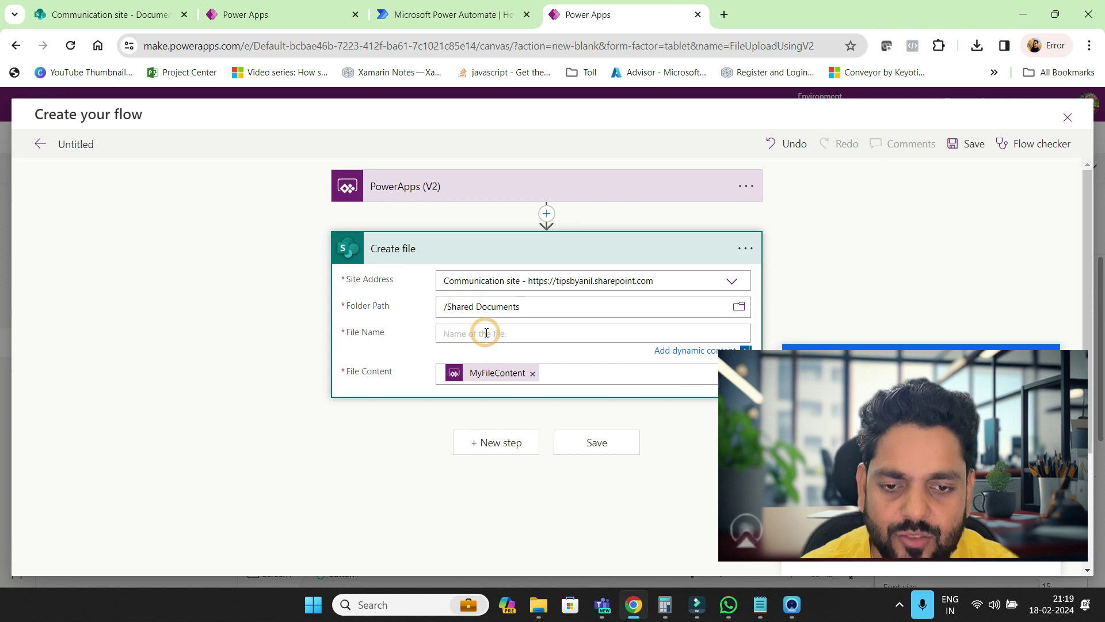
left_click(493, 374)
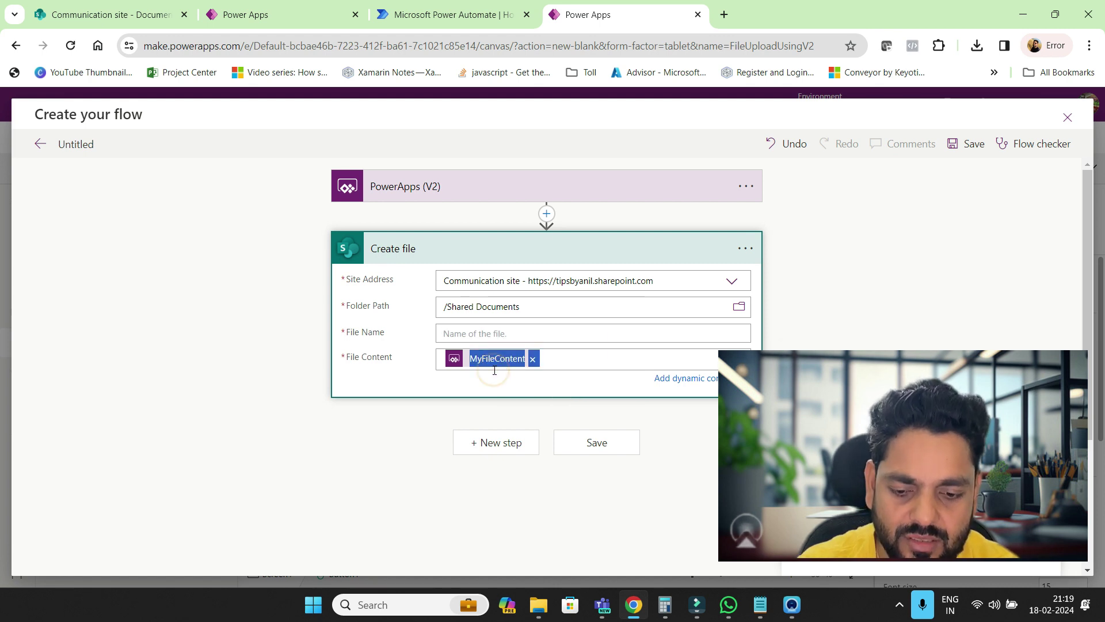
left_click(640, 341)
left_click(509, 378)
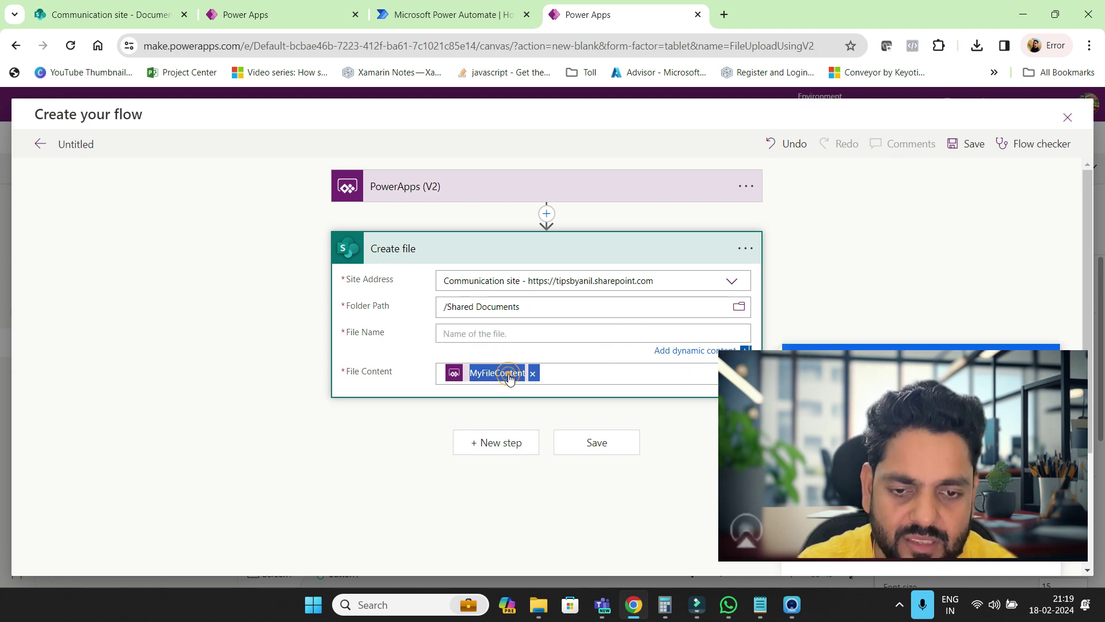
left_click(515, 332)
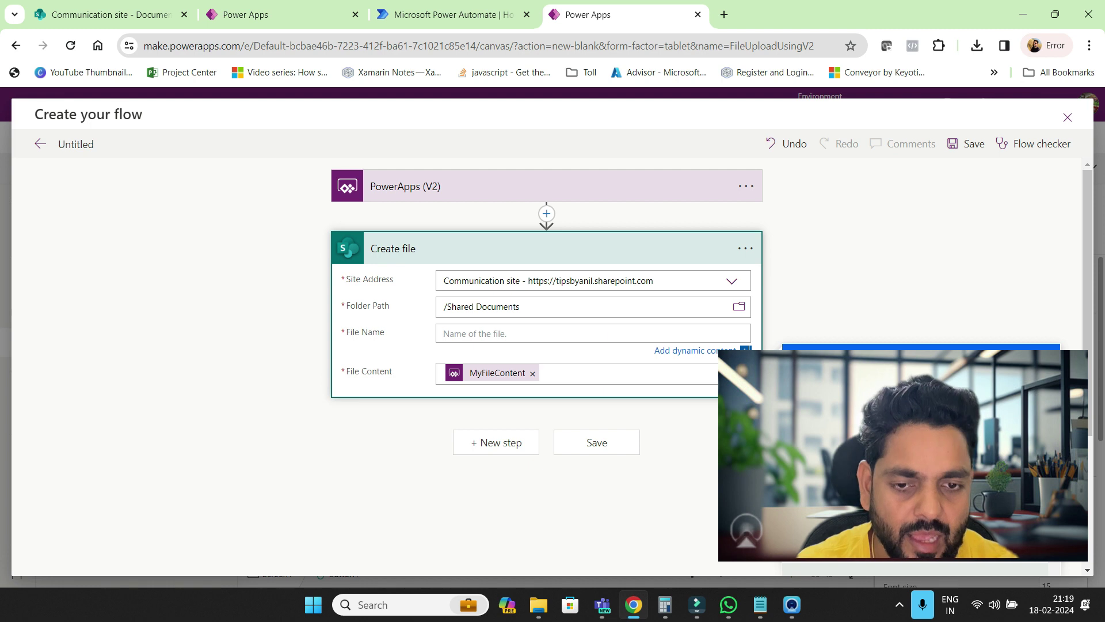
left_click(1036, 429)
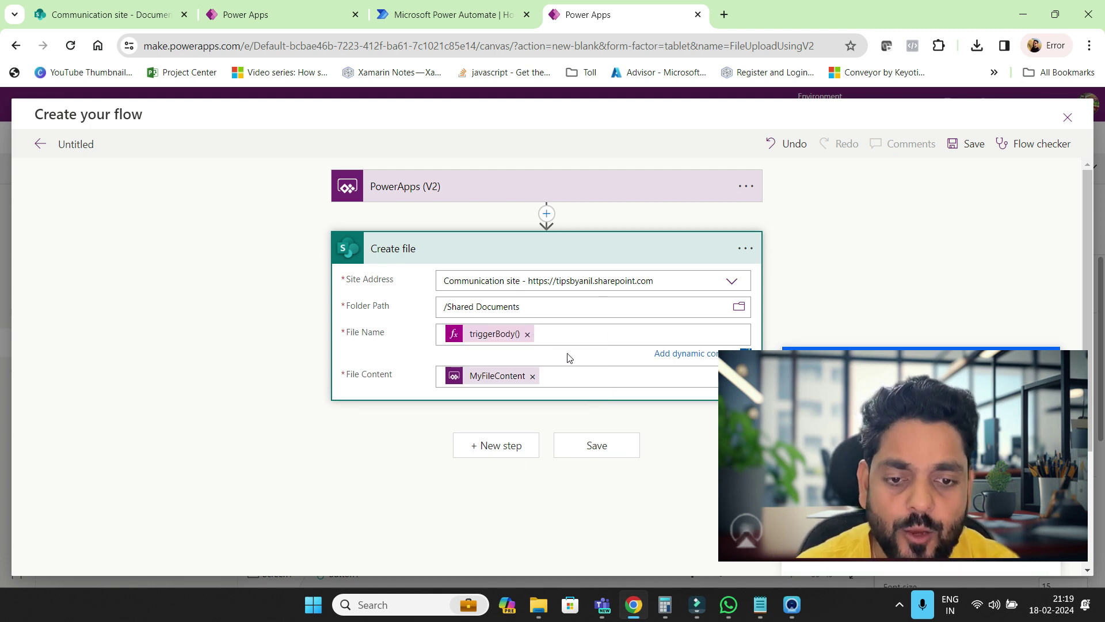
Create a new instant cloud flow triggered by PowerApps (V2)
left_click(482, 23)
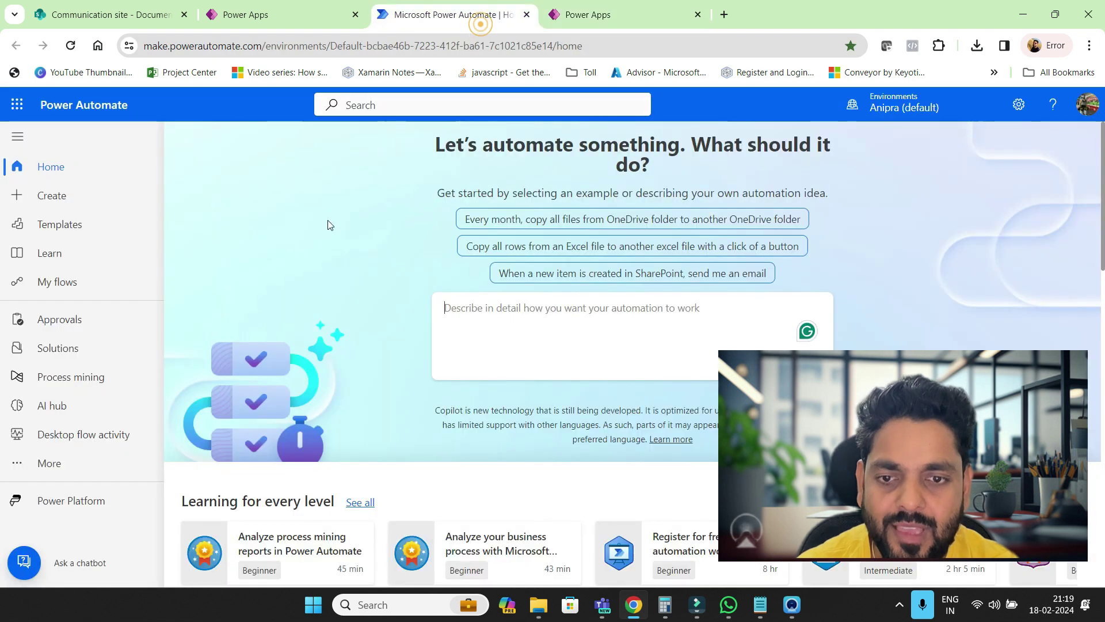
left_click(51, 193)
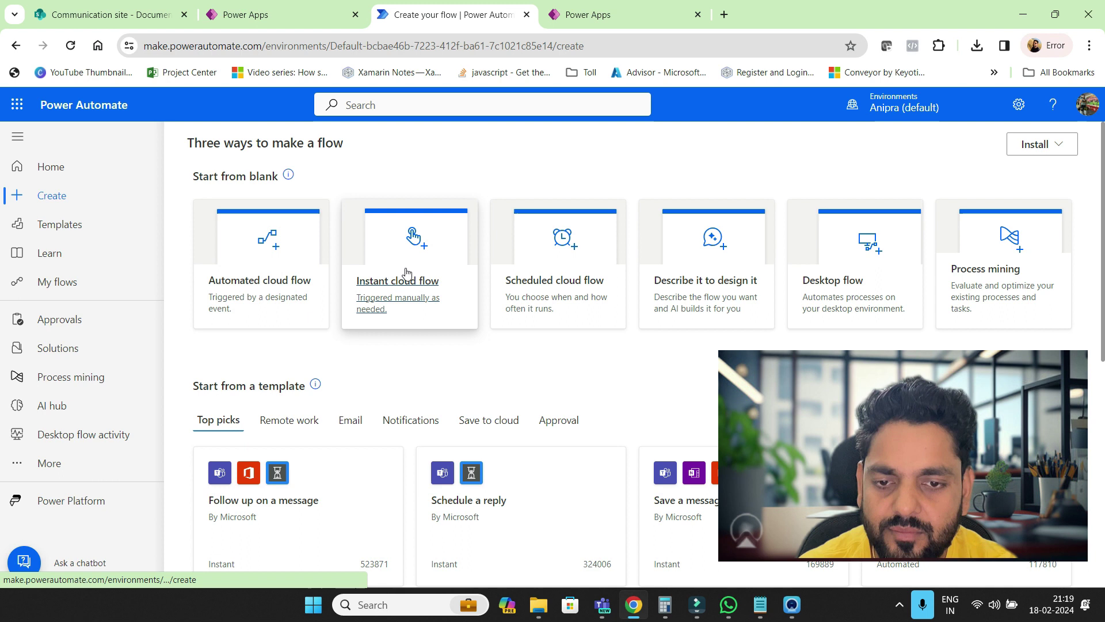
left_click(409, 272)
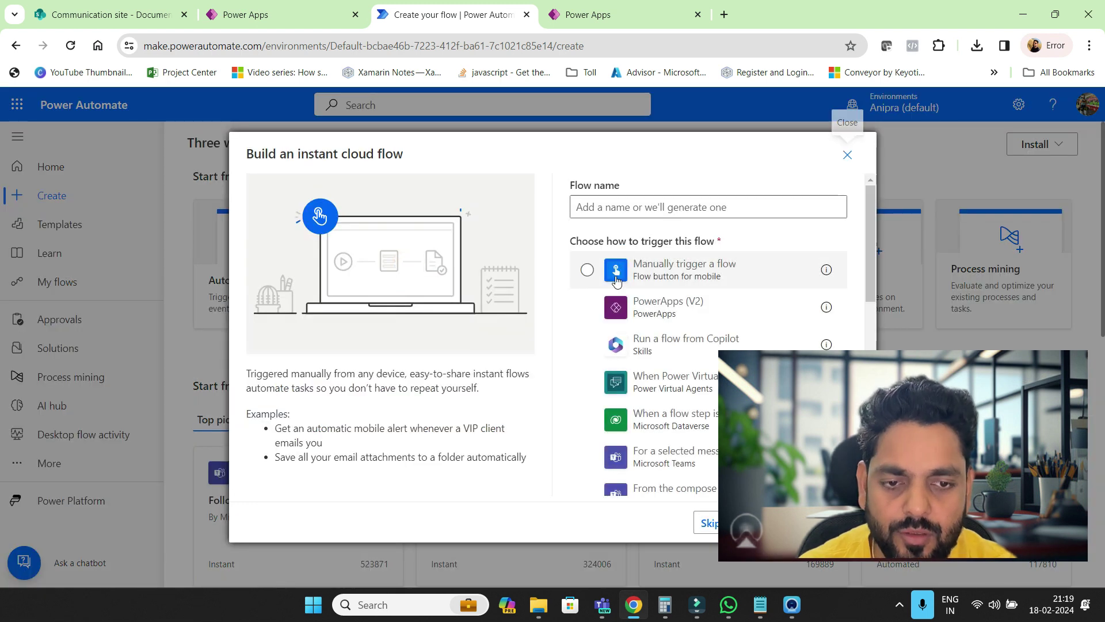
left_click(638, 315)
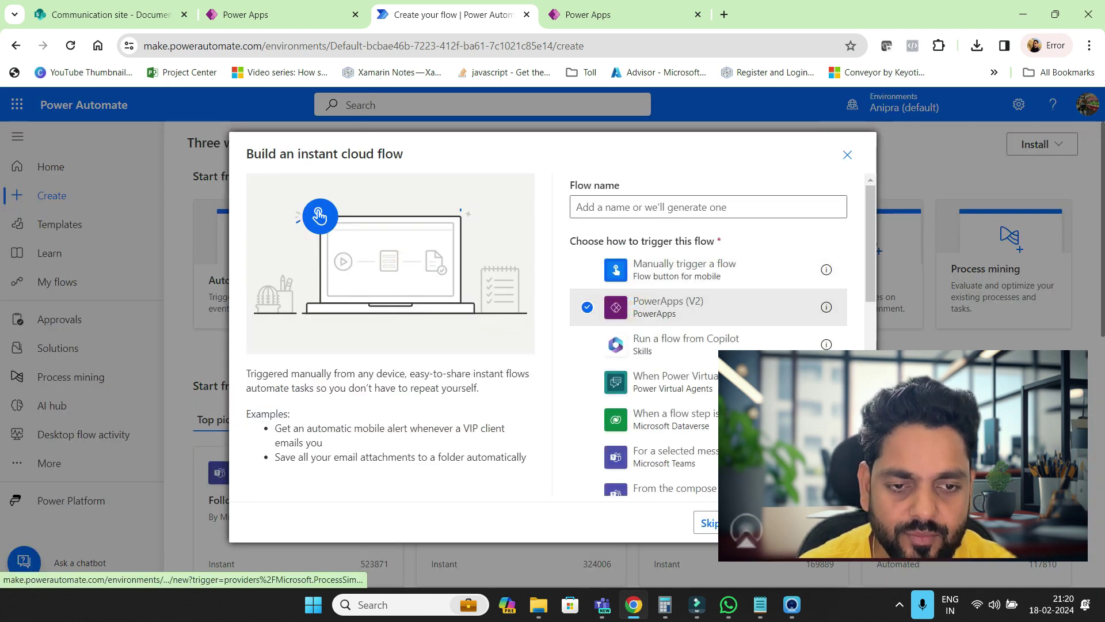
left_click(754, 523)
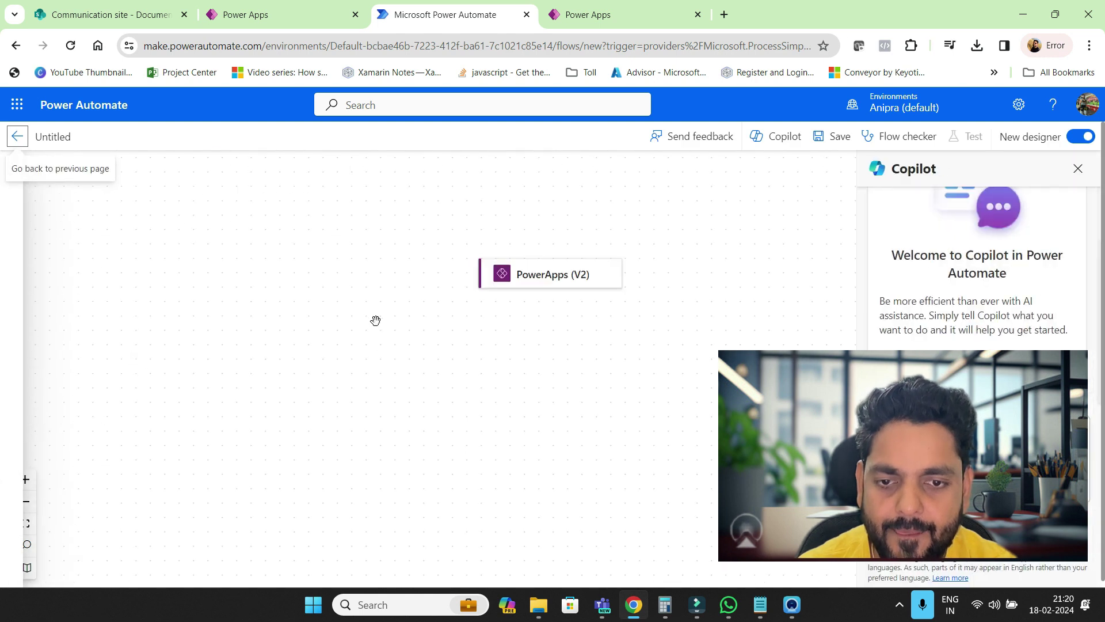
Add a File input to the trigger and name it myFileContent
left_click(524, 289)
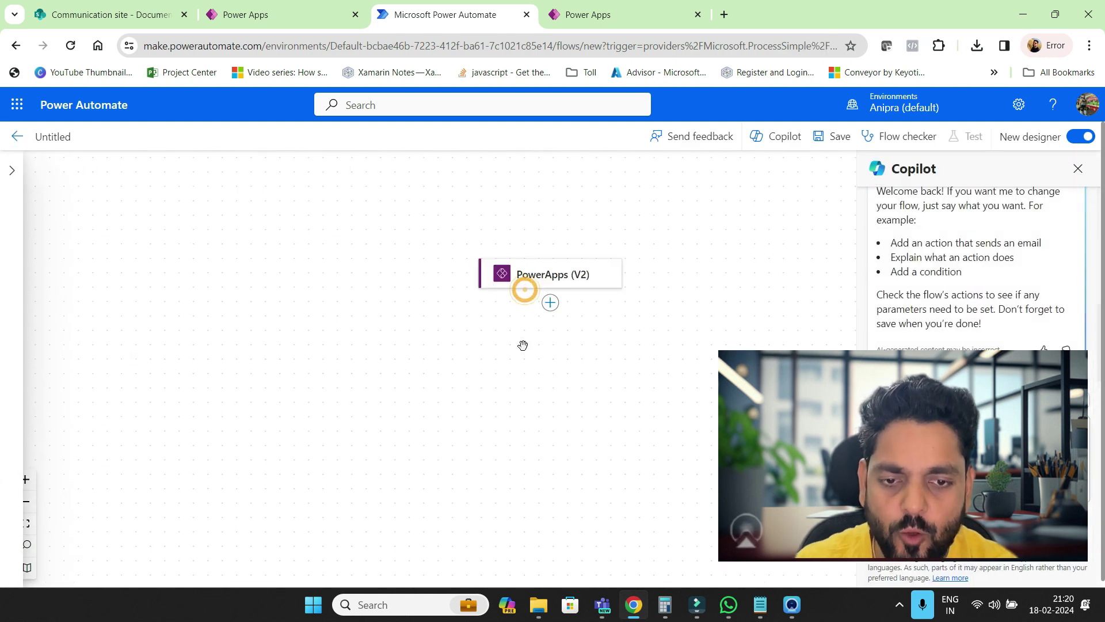
left_click(524, 286)
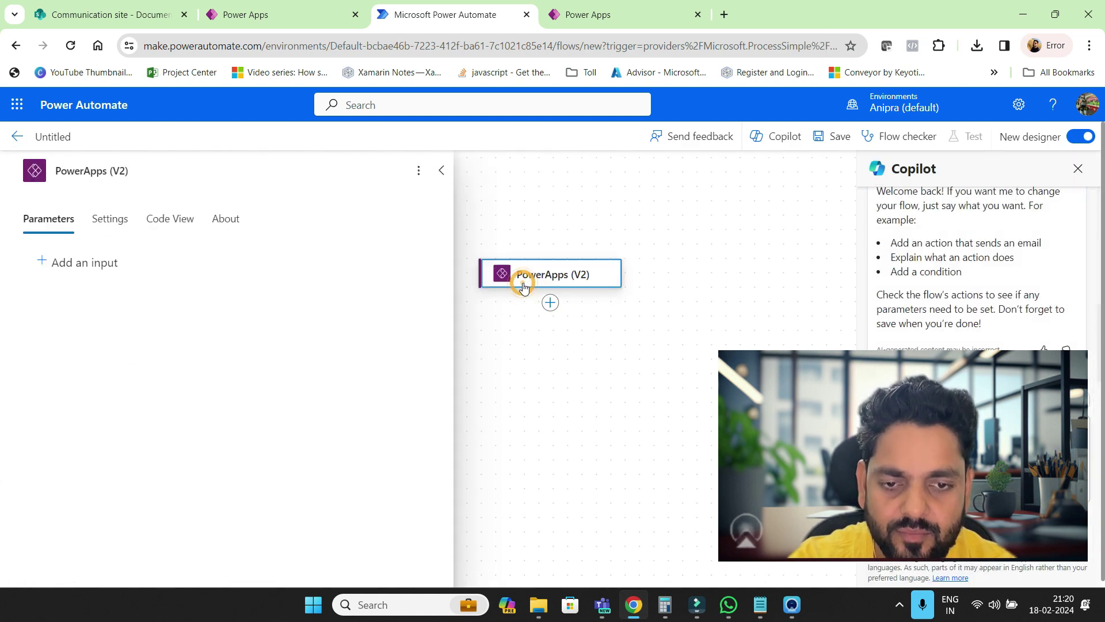
left_click(86, 262)
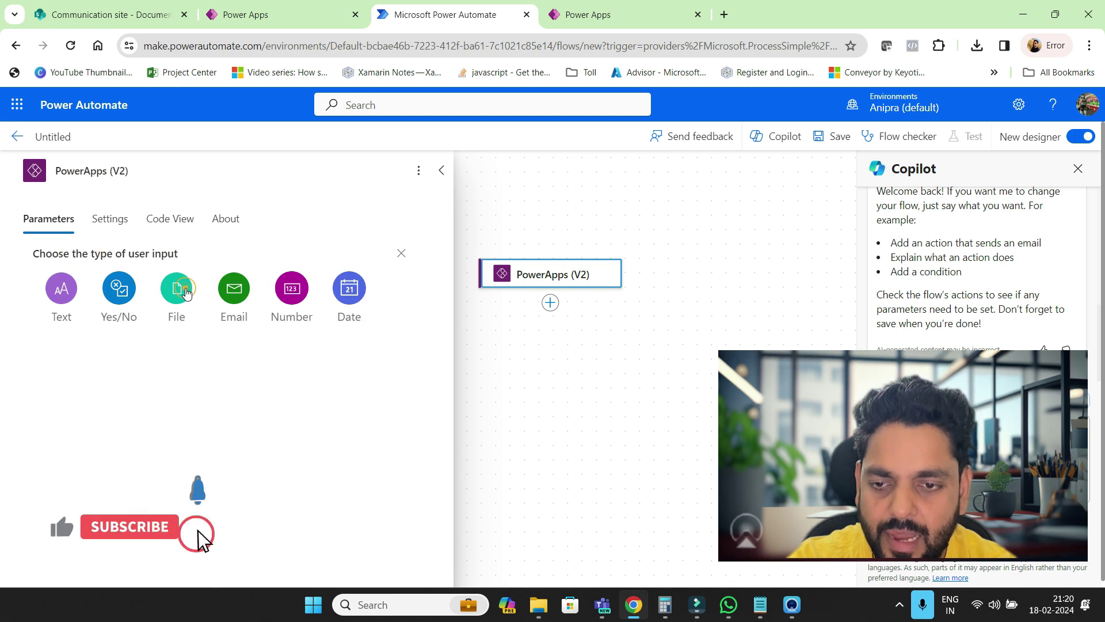
left_click(185, 293)
left_click(101, 259)
key("ctrl+a")
type("m")
type("YFILEcONTE")
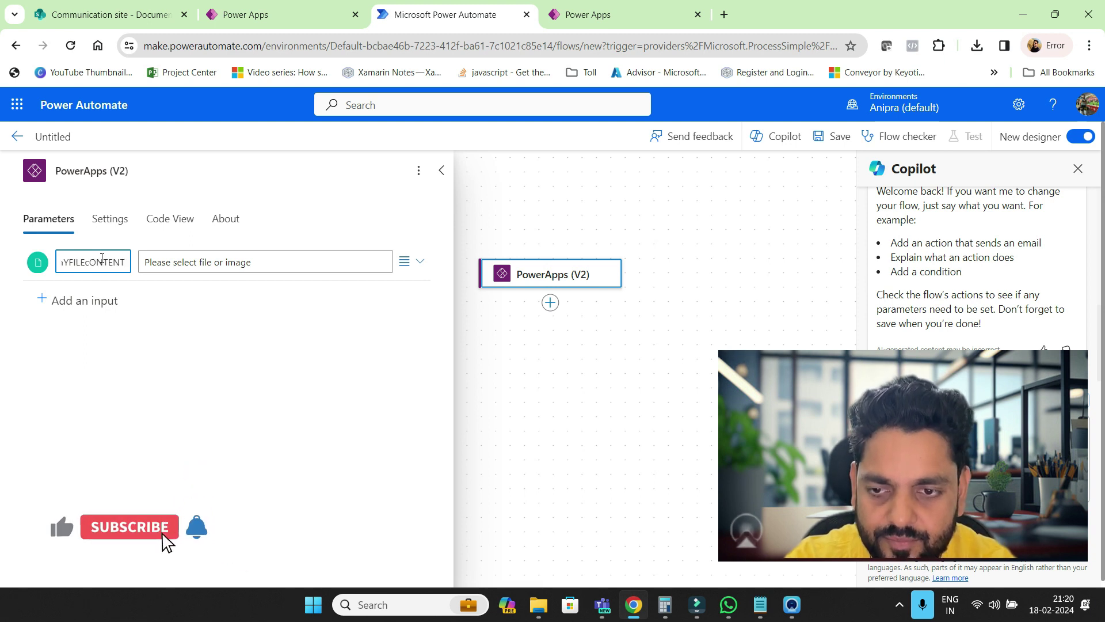
type("NT")
key("ctrl+a")
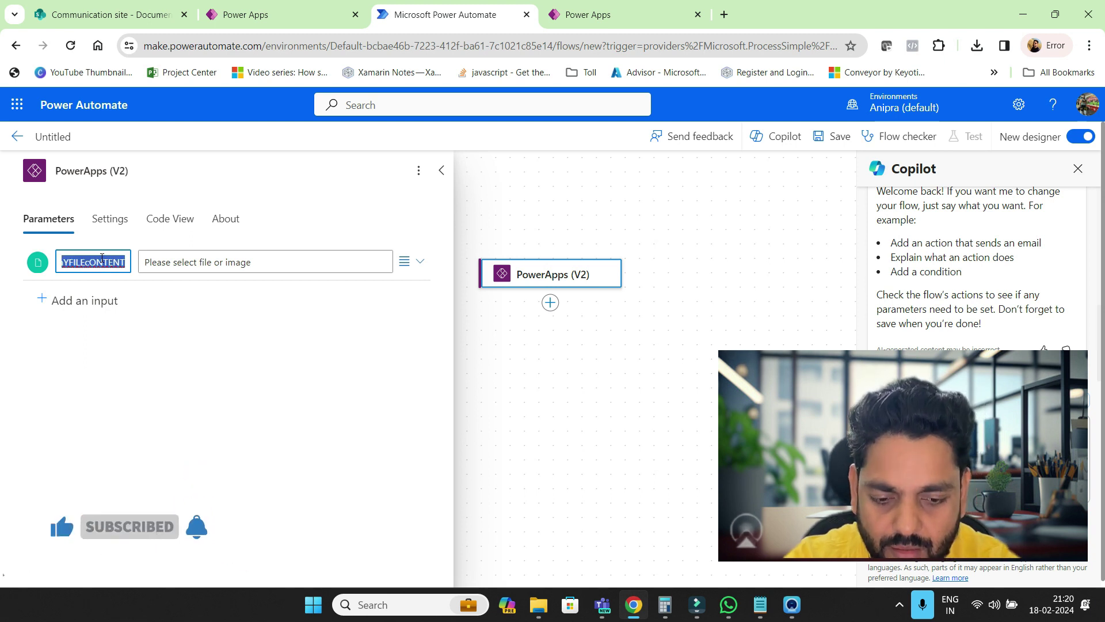
type("myFileContent")
left_click(221, 385)
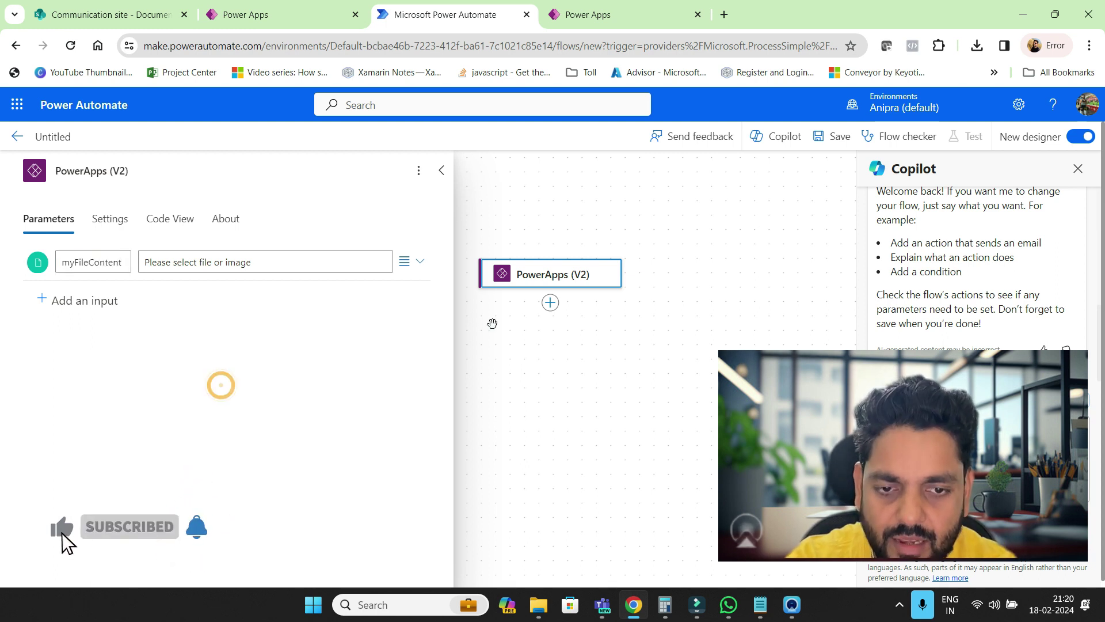
left_click(546, 312)
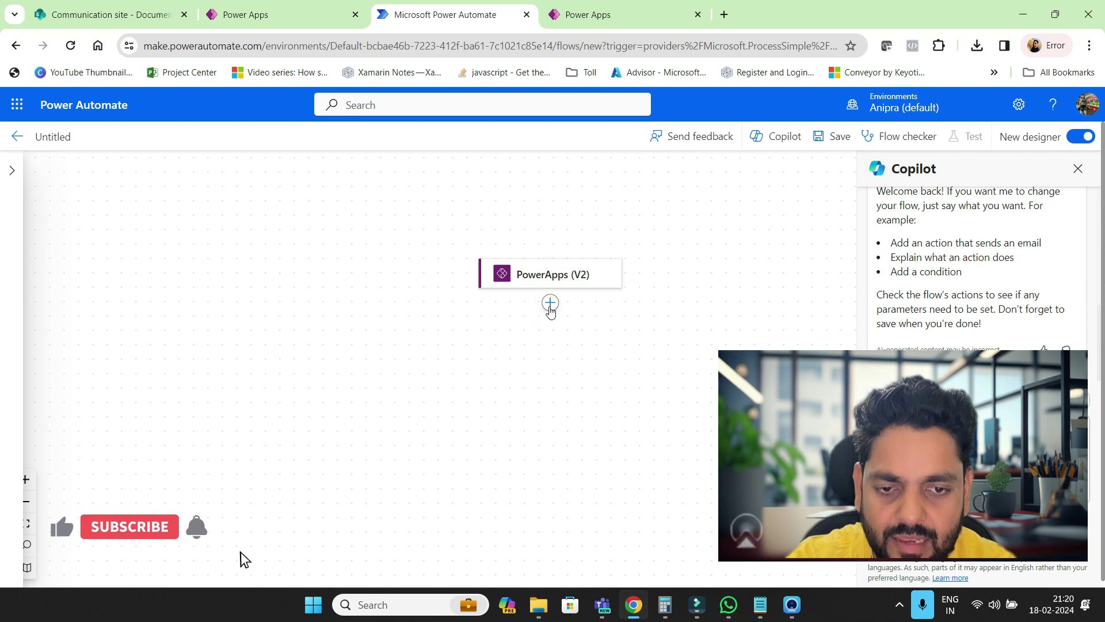
Add the SharePoint Create file action after the trigger
left_click(550, 304)
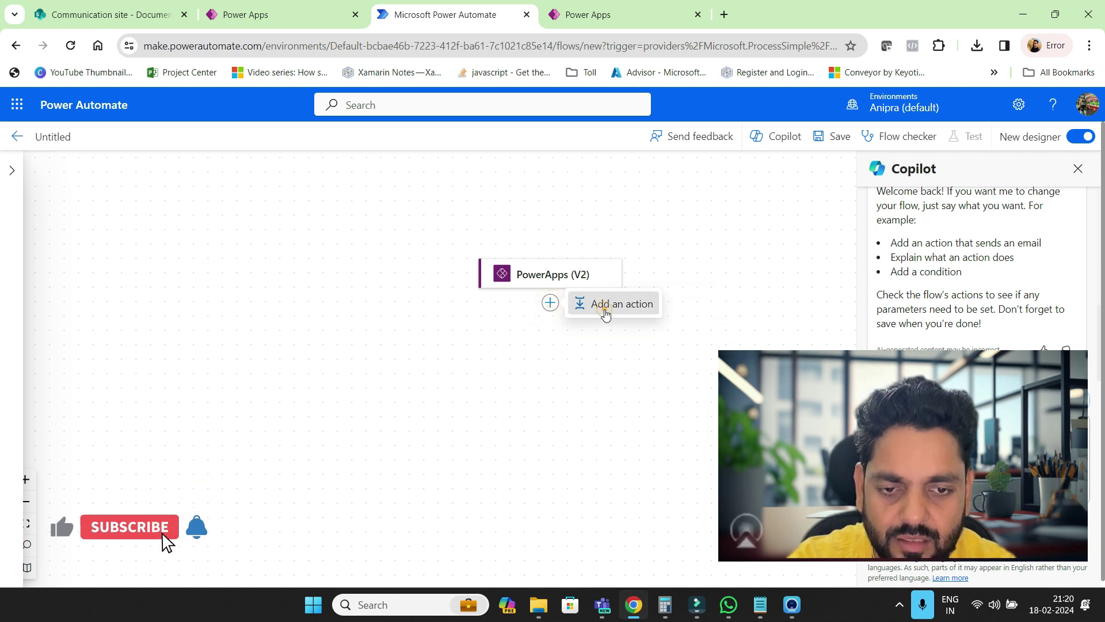
left_click(656, 309)
left_click(293, 217)
type("sha")
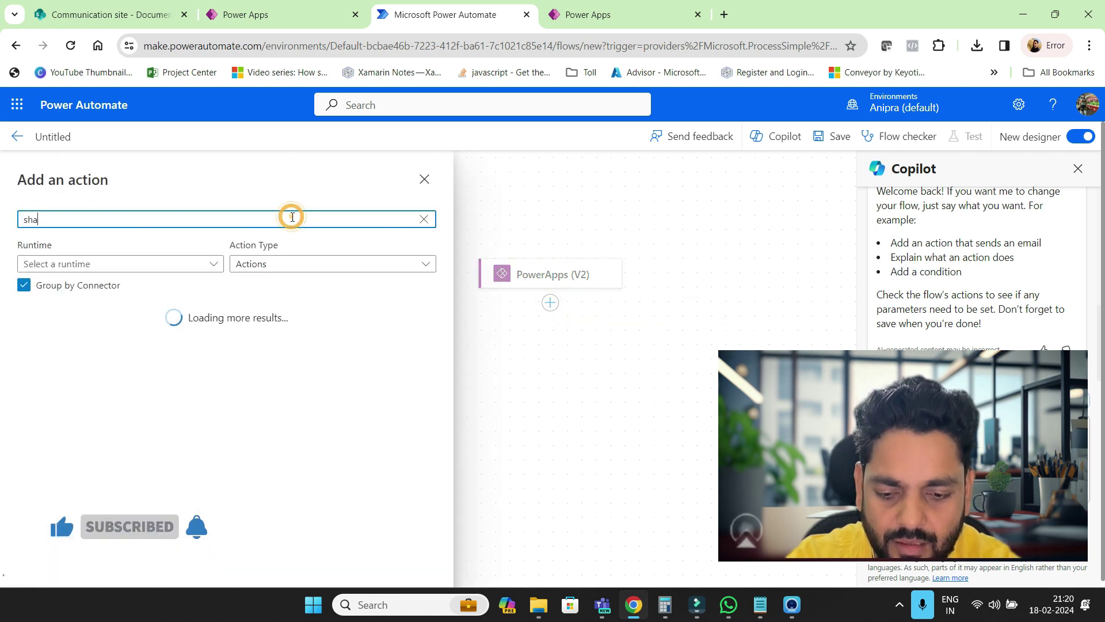
type("repoint create file")
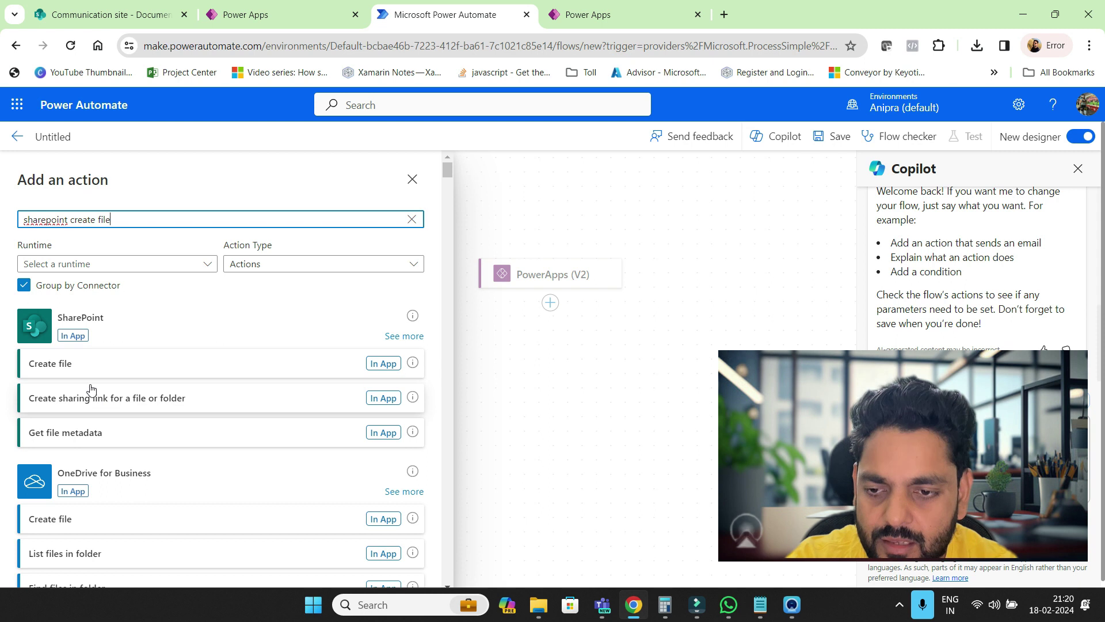
left_click(91, 368)
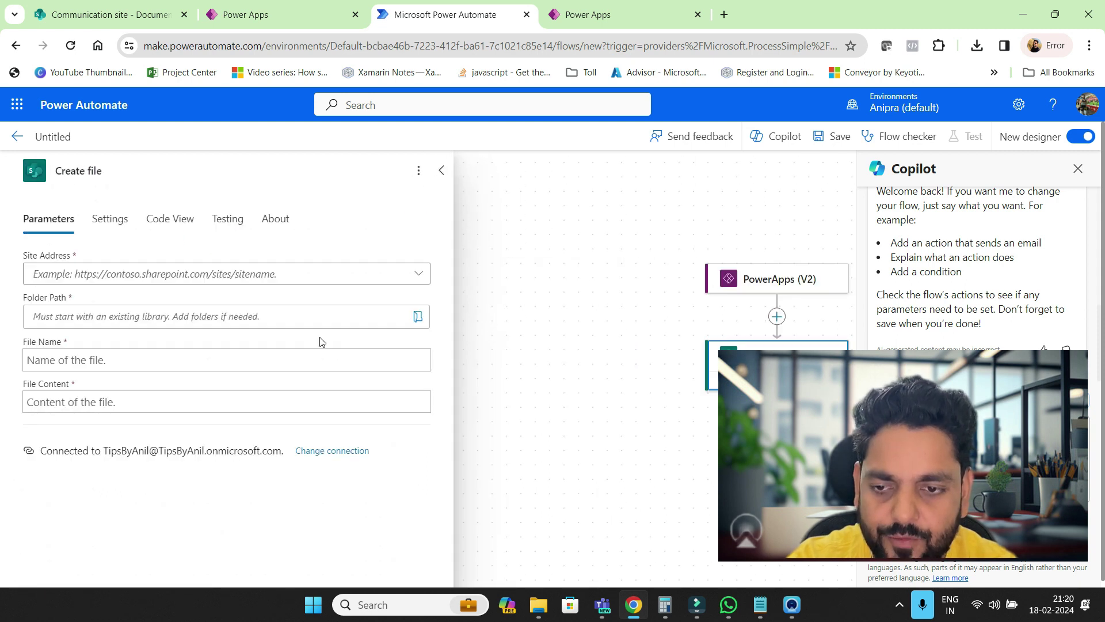
Set File Content to myFileContent contentBytes and File Name to myFileContent name
left_click(283, 401)
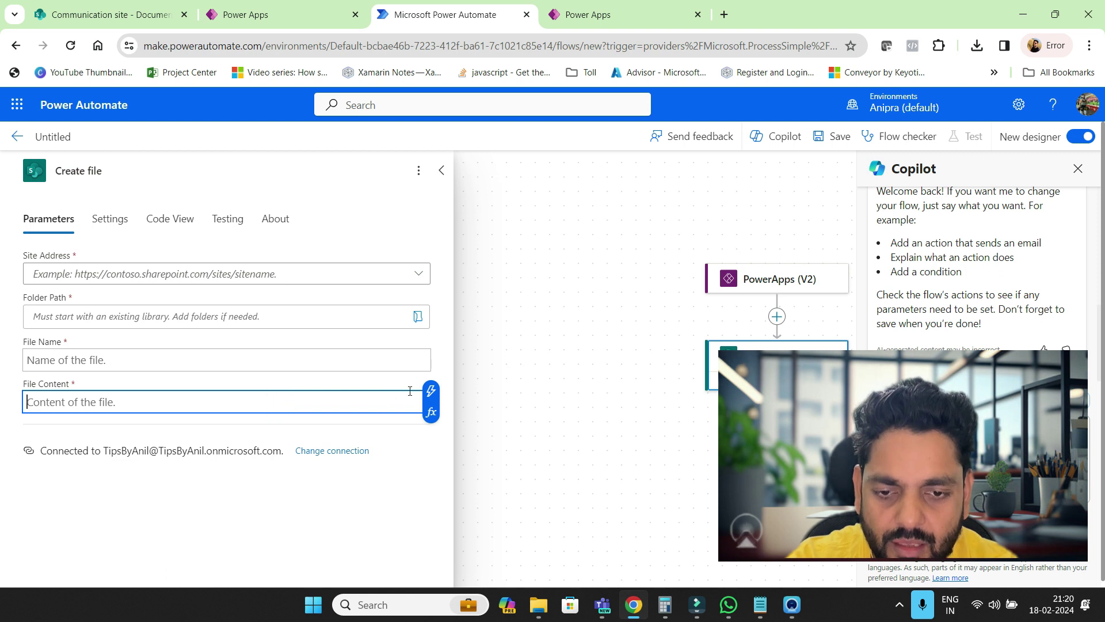
left_click(431, 394)
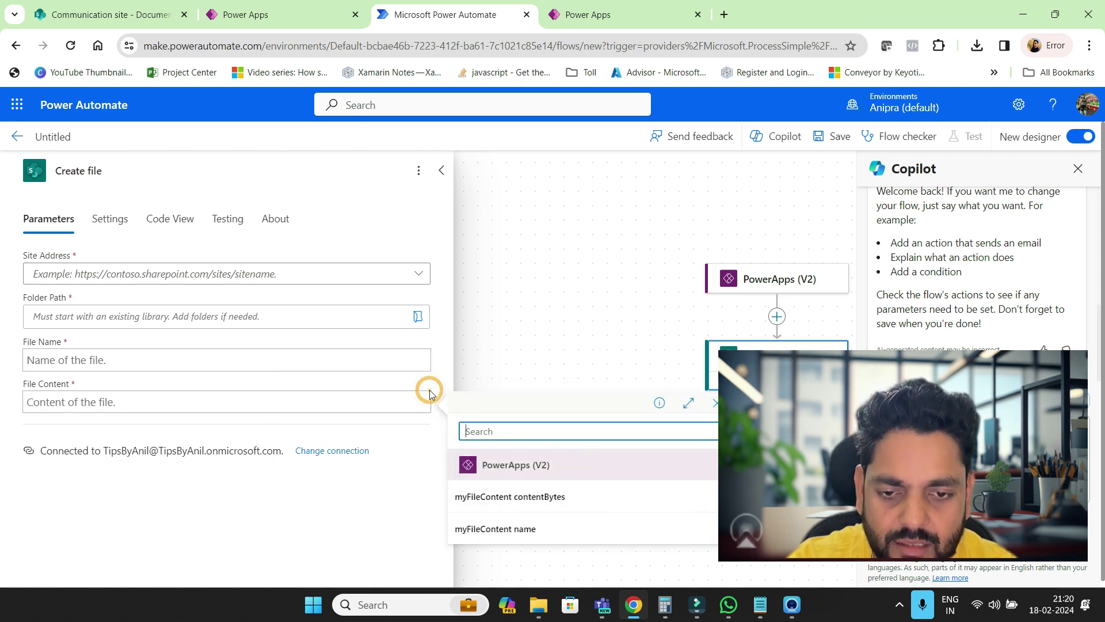
left_click(534, 497)
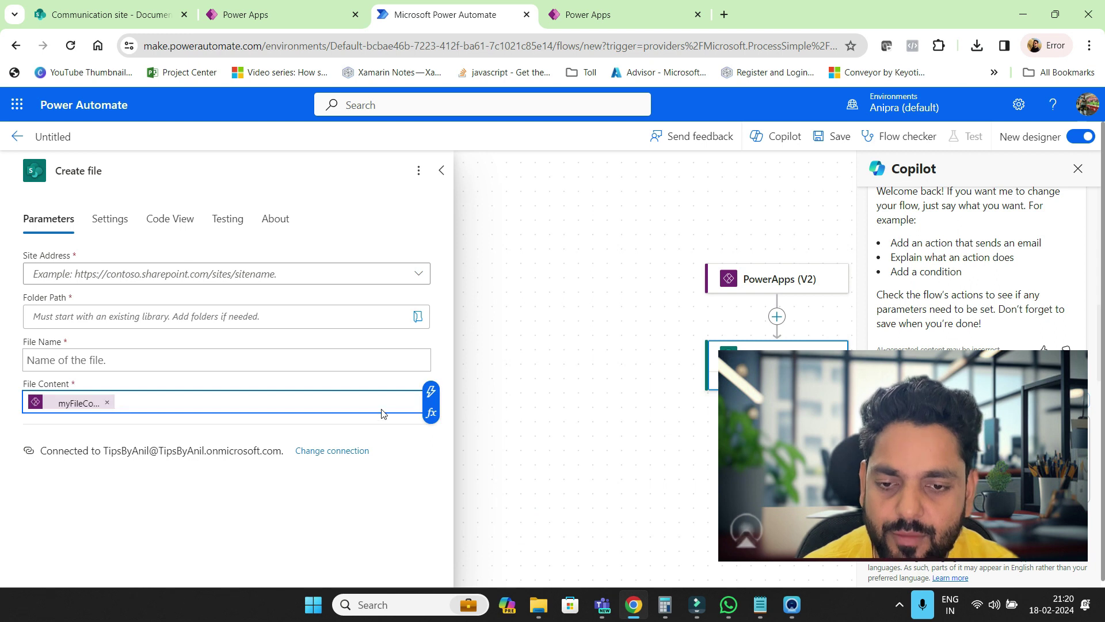
left_click(343, 354)
left_click(432, 349)
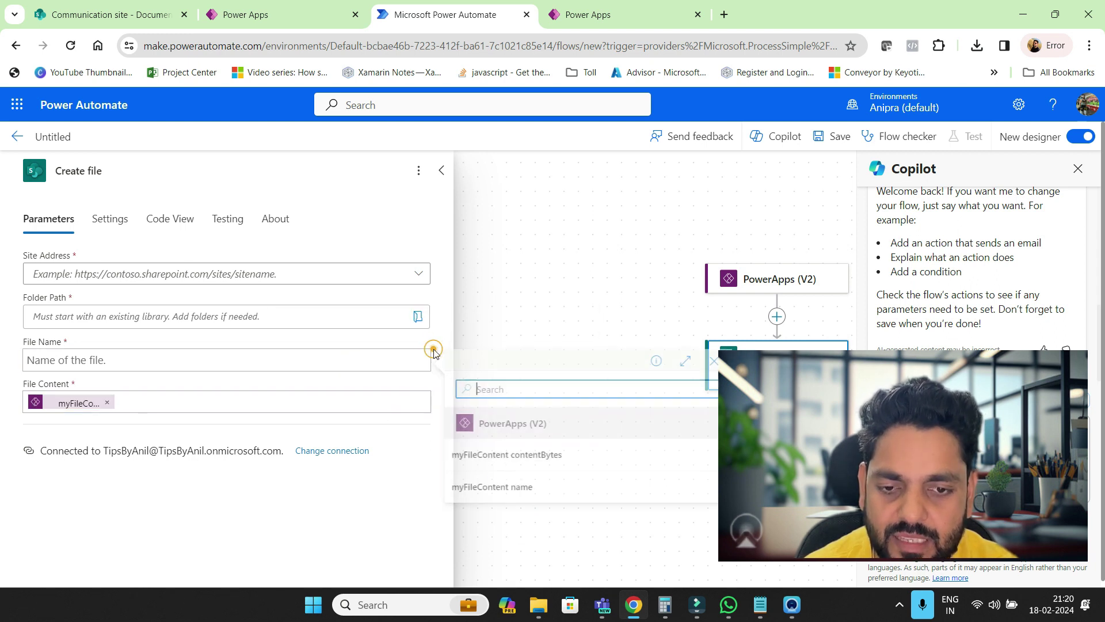
left_click(522, 487)
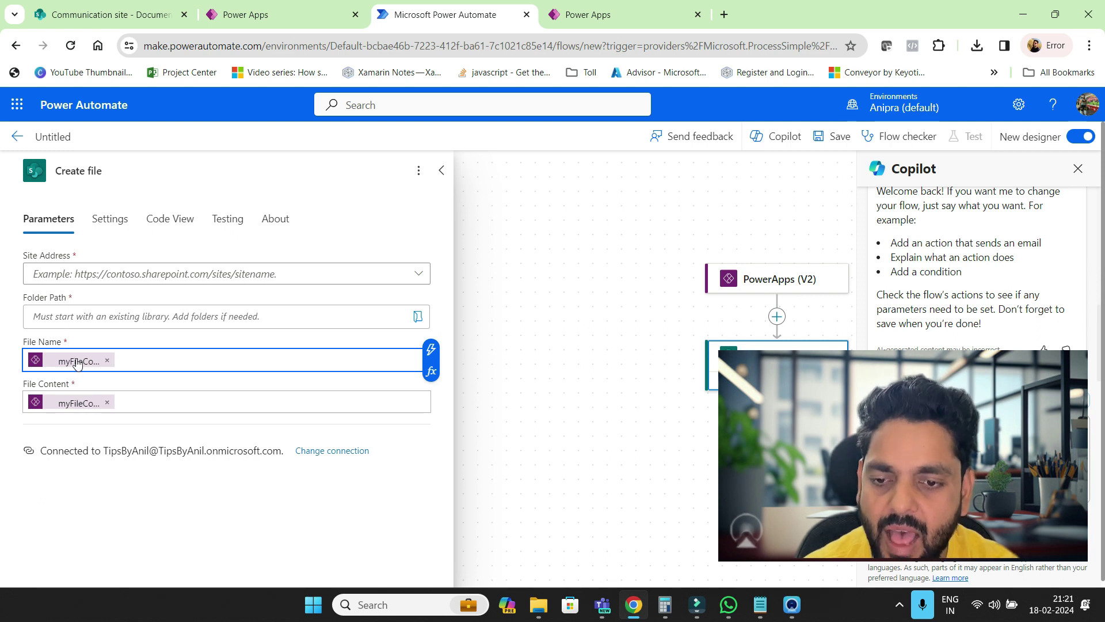
Rename the Untitled flow in Power Apps to FileUploadWorkFlow and save it
left_click(323, 9)
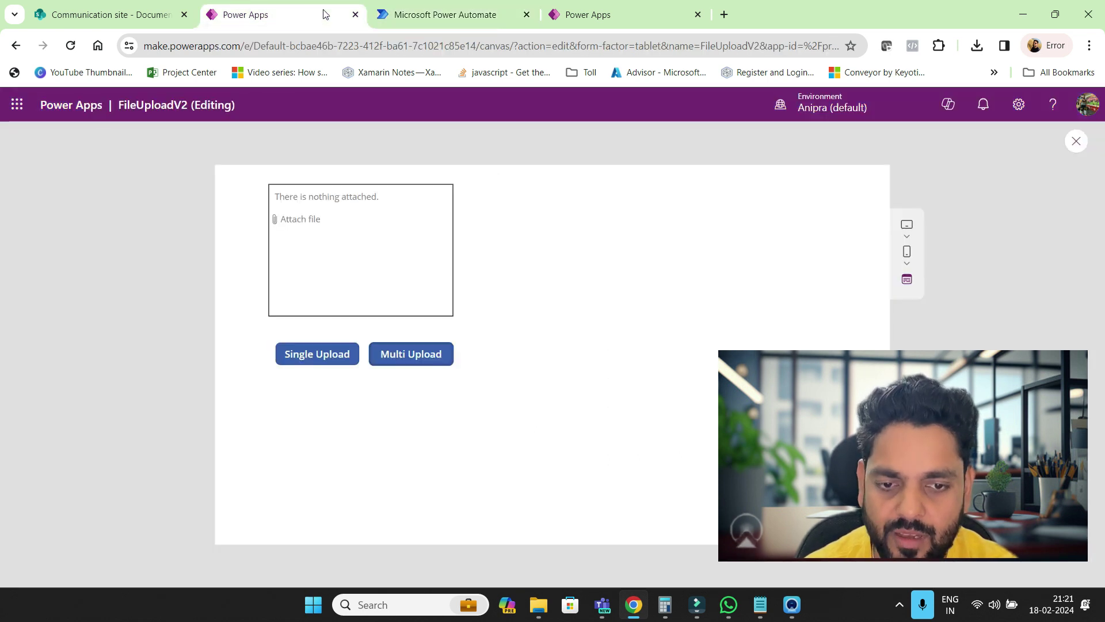
left_click(587, 11)
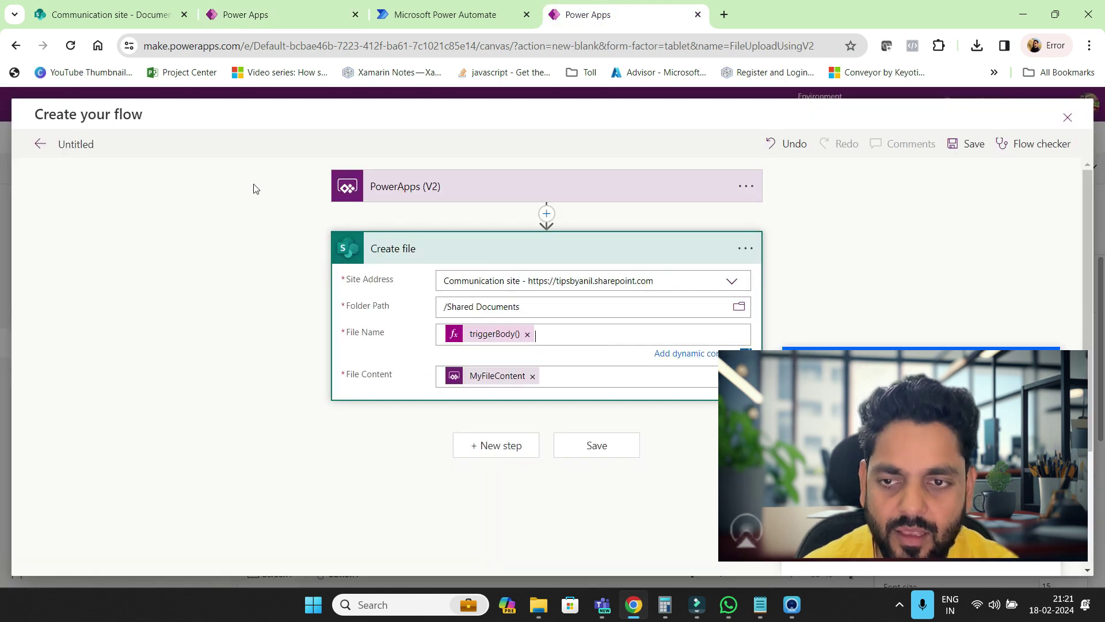
left_click(86, 144)
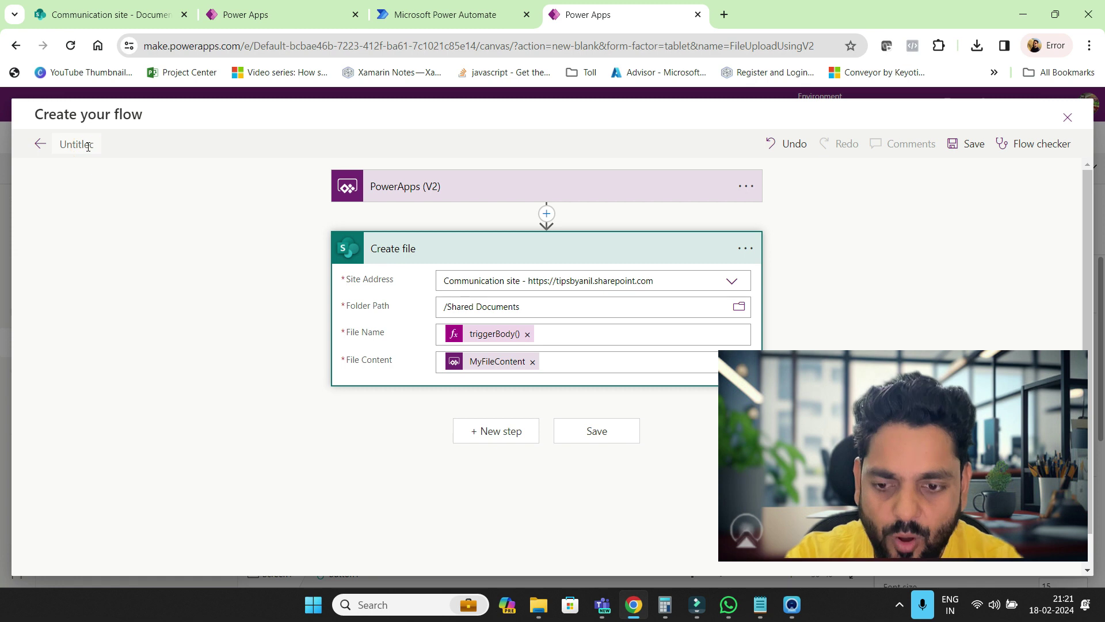
key("ctrl+a")
type("F")
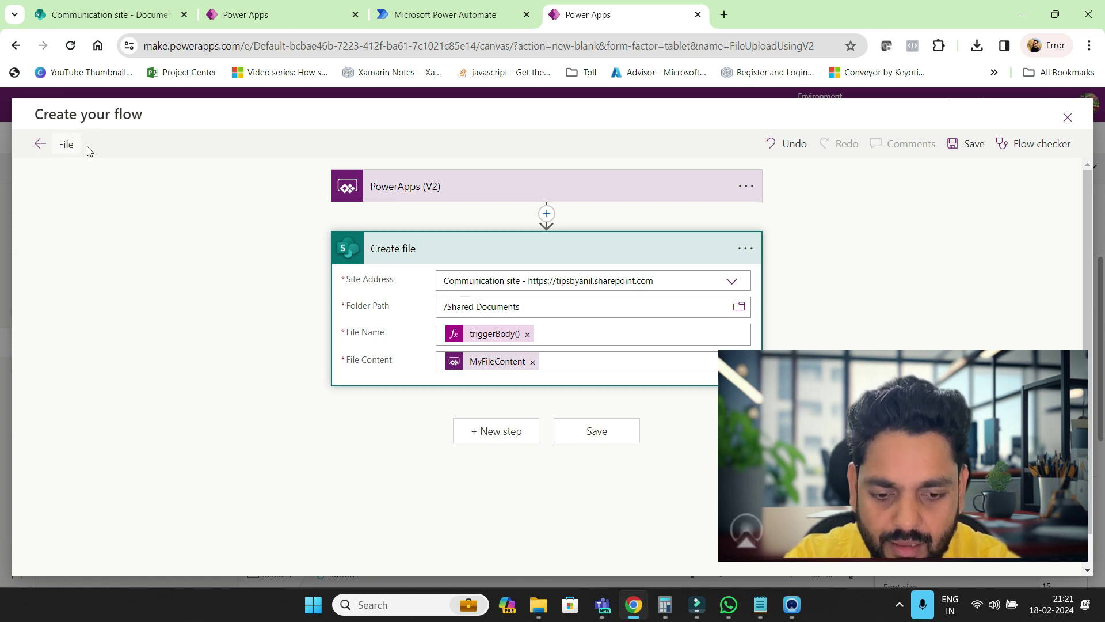
type("ileUpload")
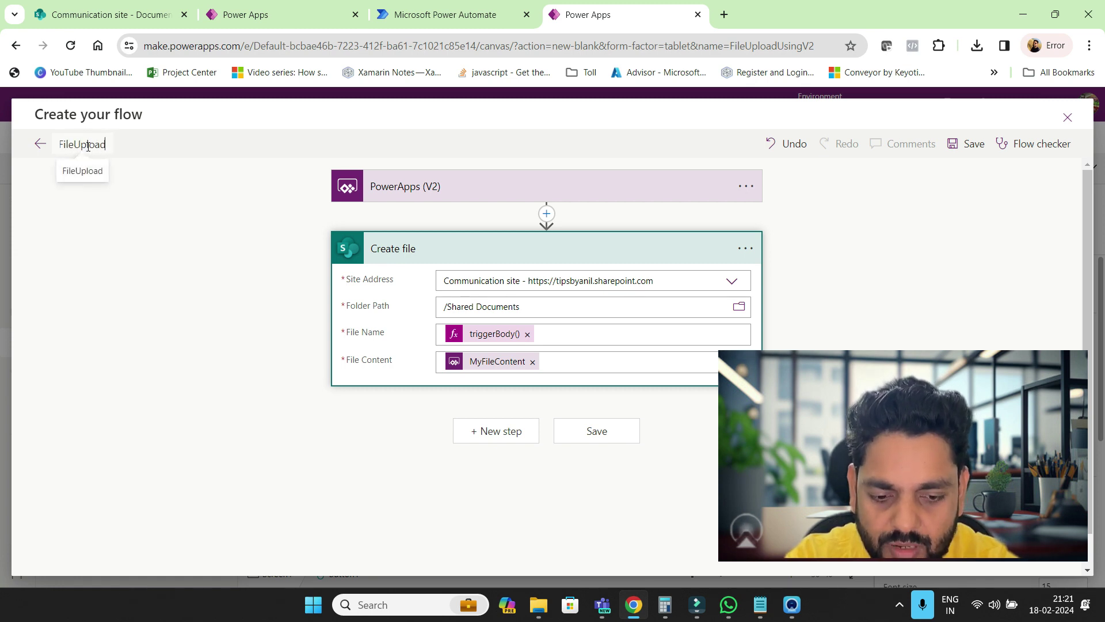
type("WorkFlow")
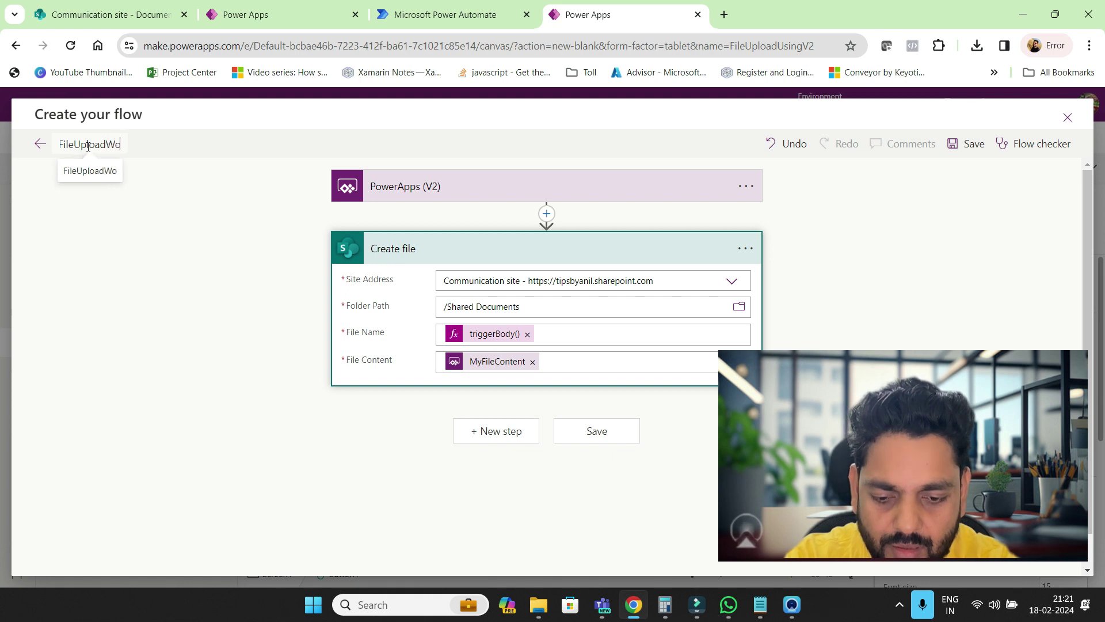
left_click(526, 165)
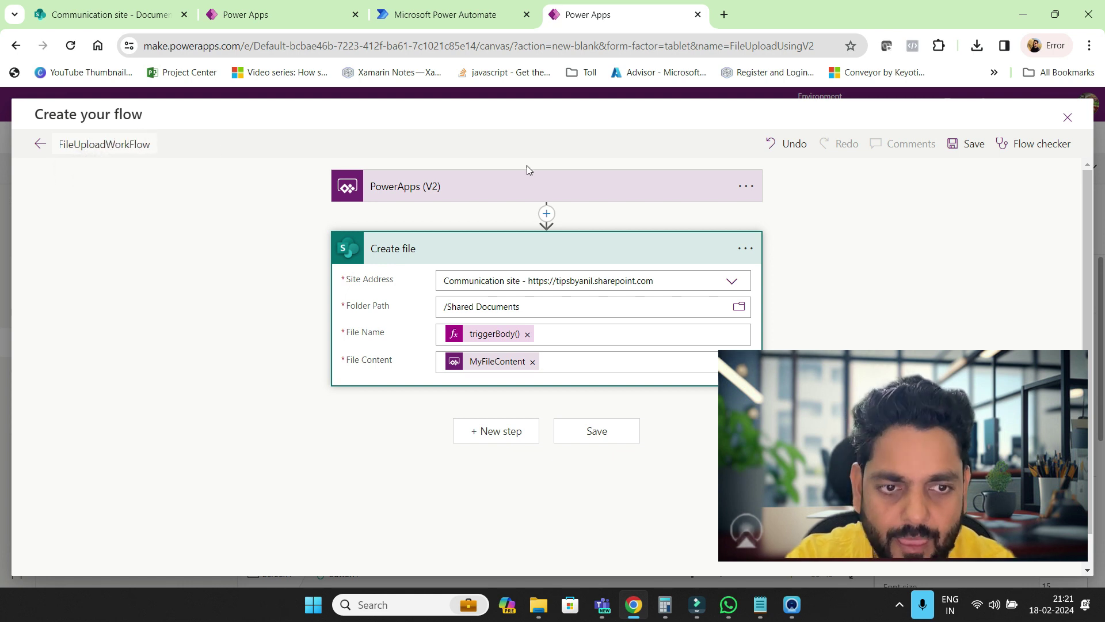
left_click(952, 150)
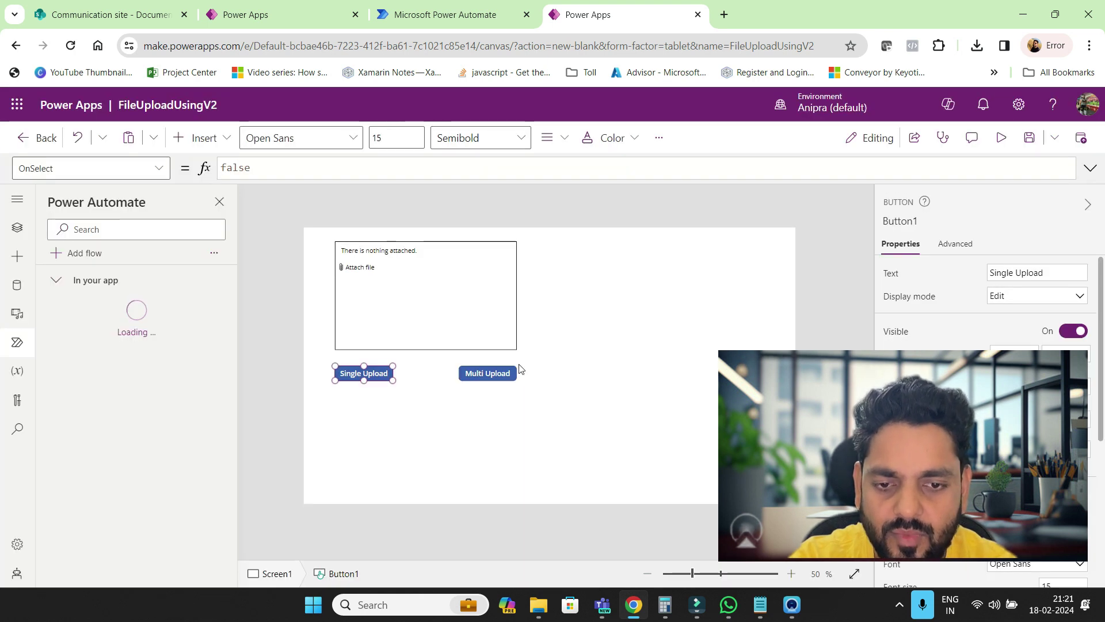
Replace Single Upload's OnSelect with FileUploadWorkFlow.Run passing contentBytes: Last(FileUploadControl.Attachments).Value
double_click(241, 167)
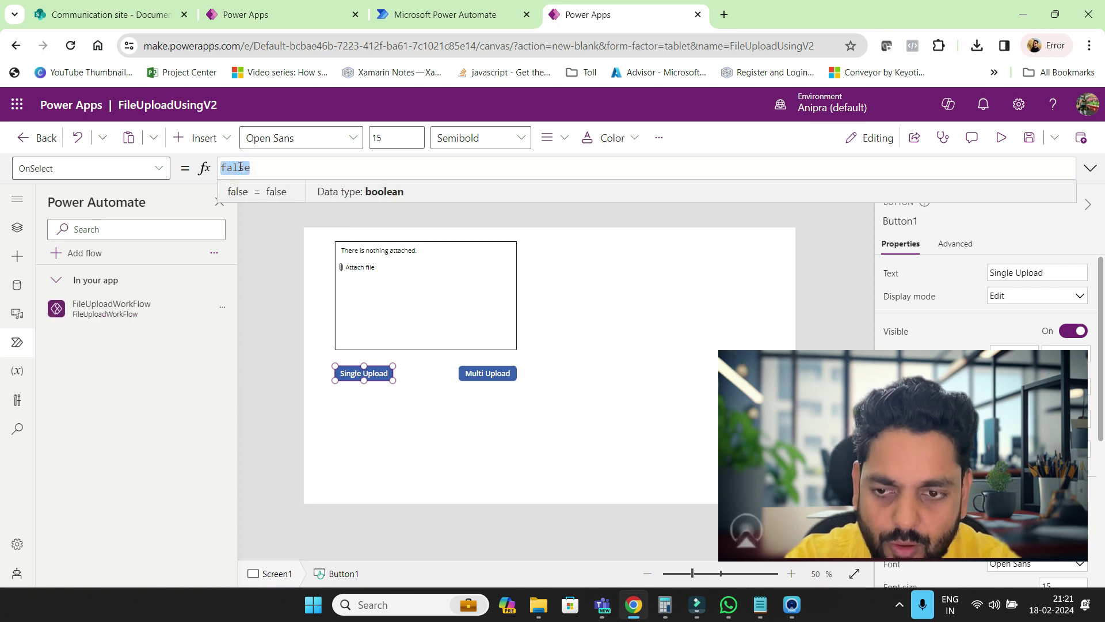
type("FileUploadWorkFlow.Run")
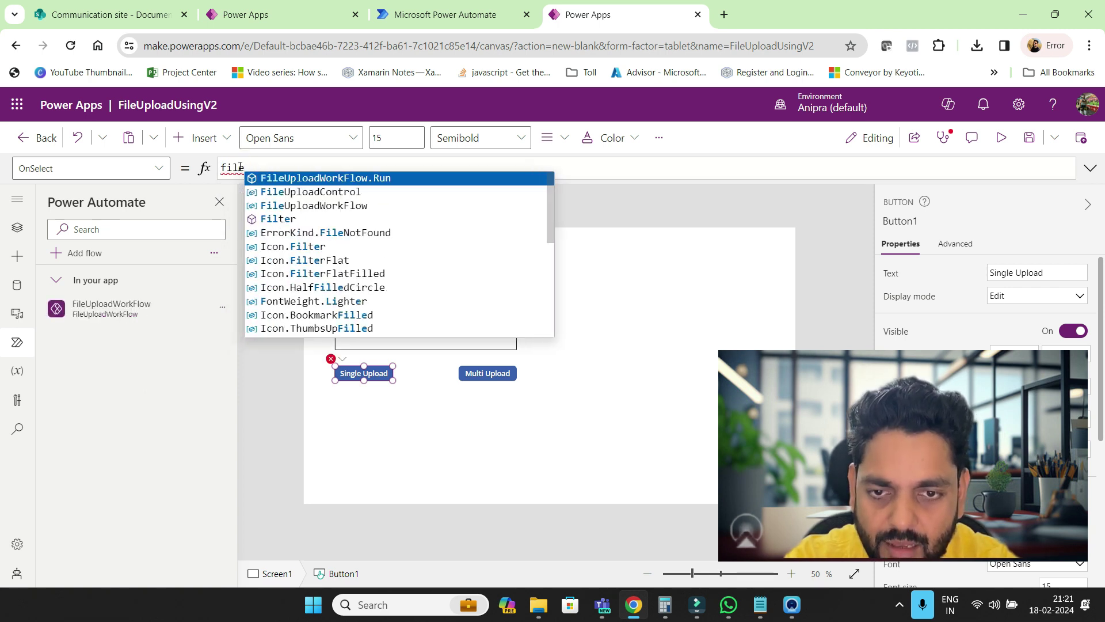
type("(")
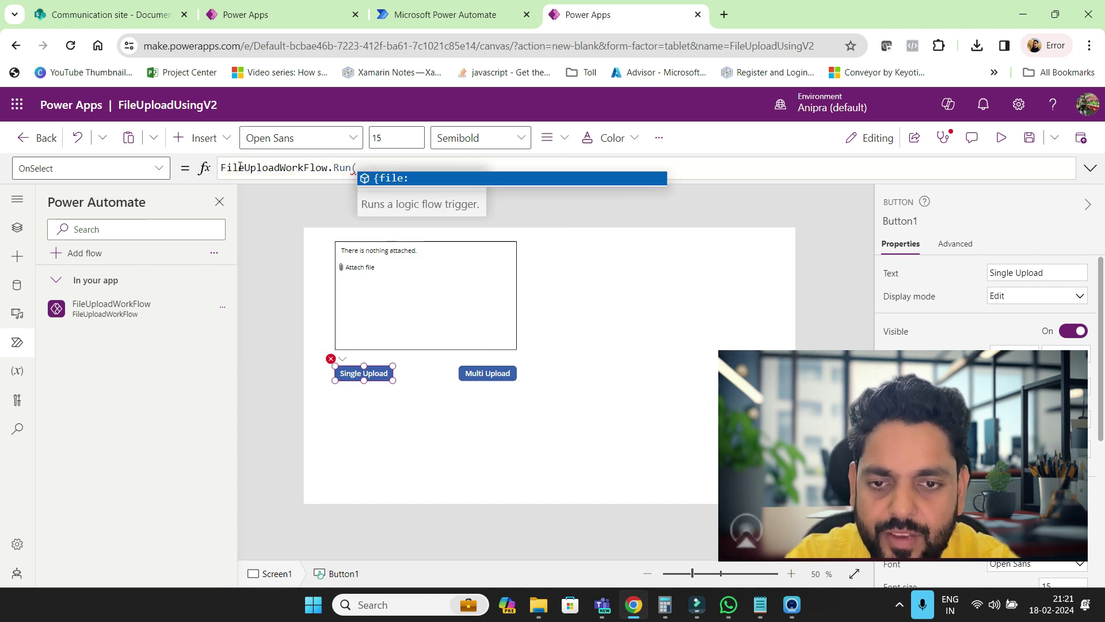
key("Tab")
type("{")
type("conte")
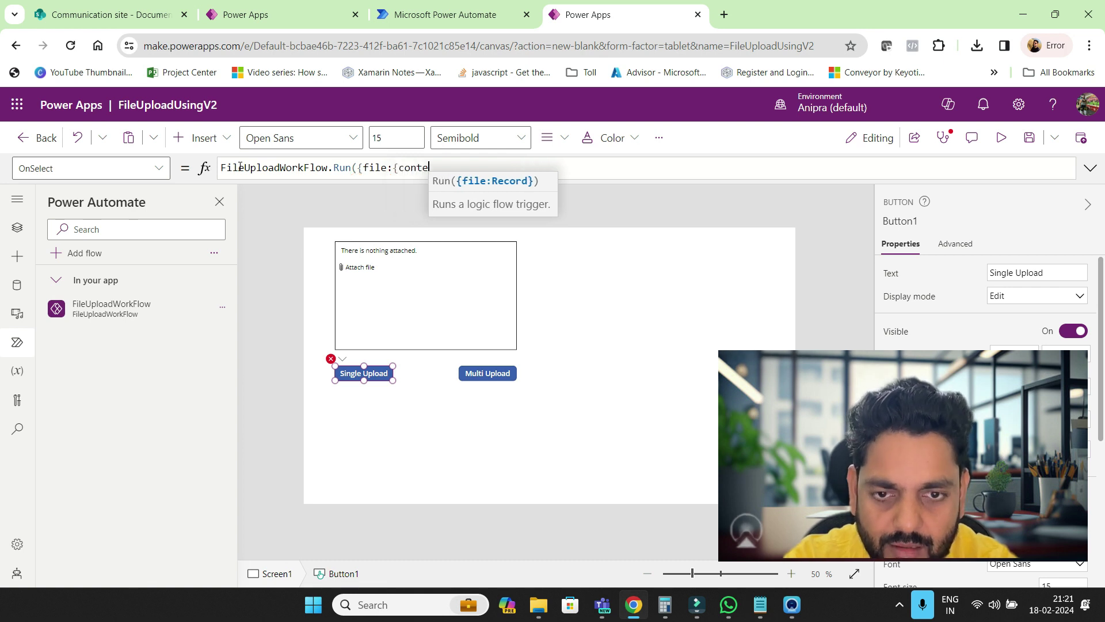
type("ntBytes")
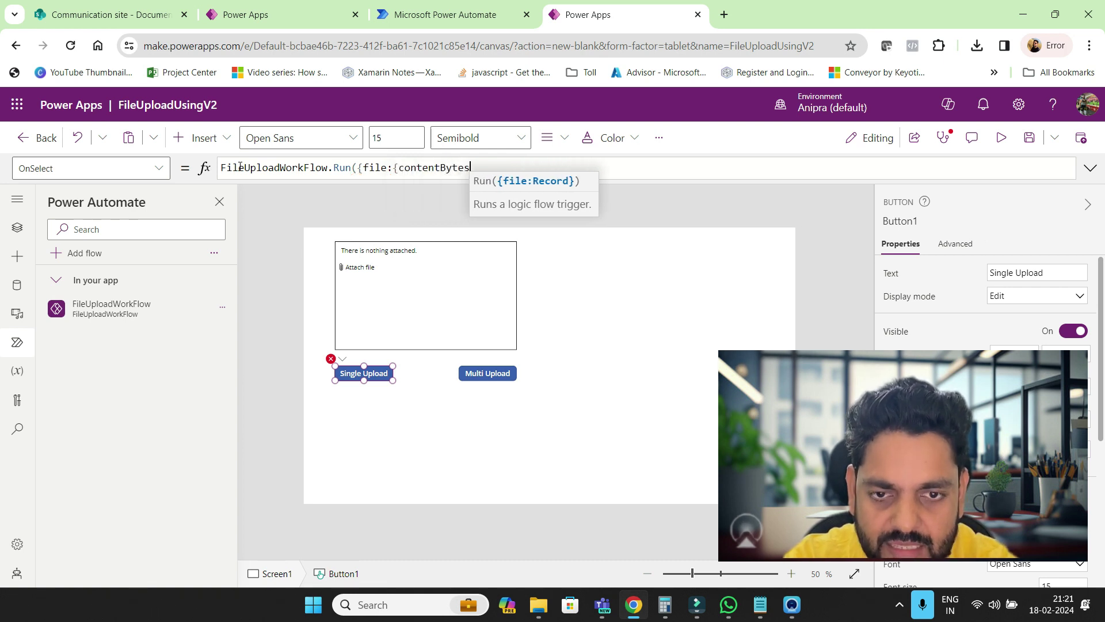
type(":")
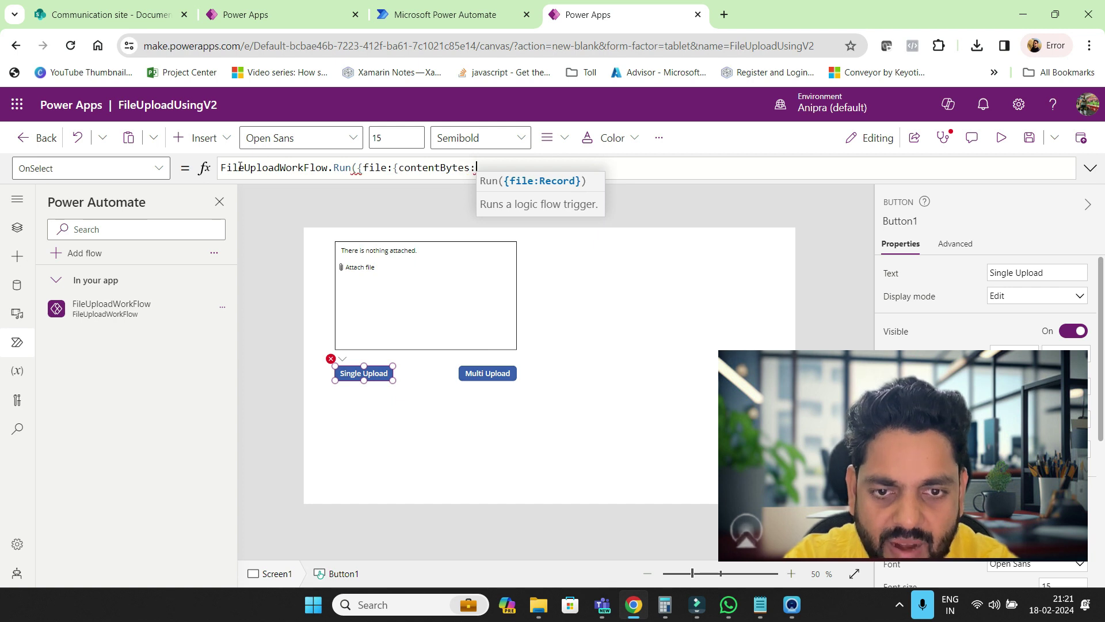
type("Last")
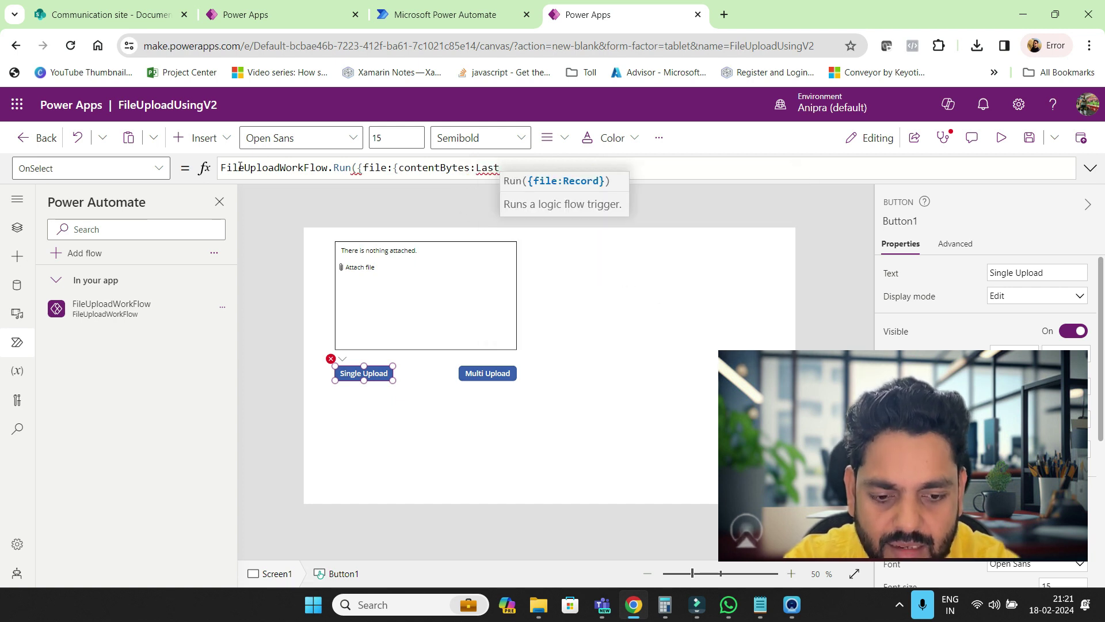
type("(File")
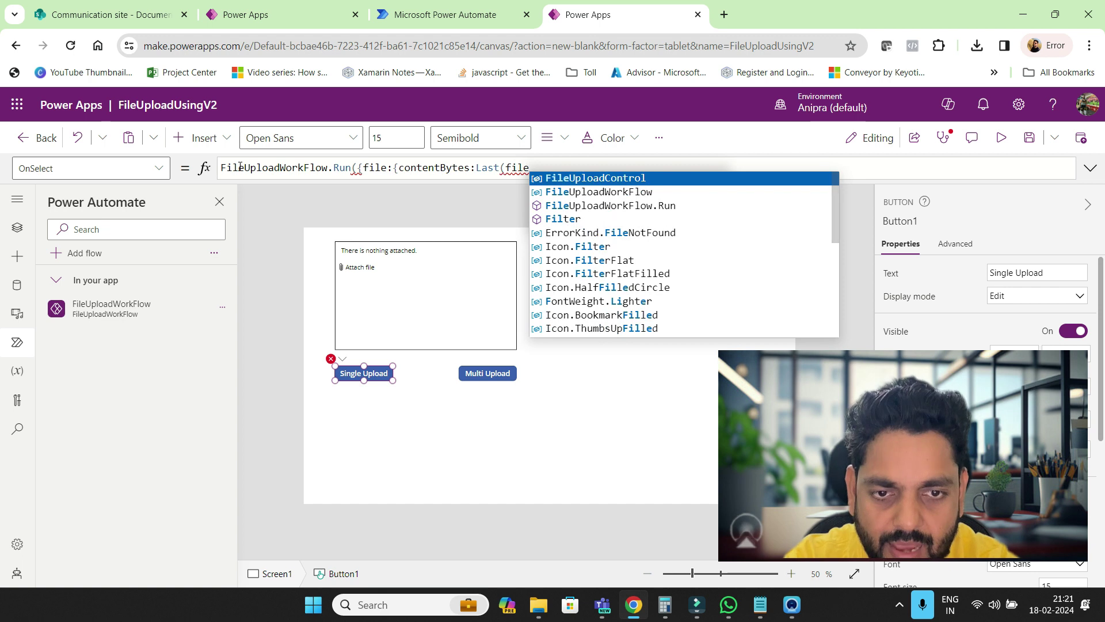
key("Tab")
type(".a")
key("Tab")
type(").")
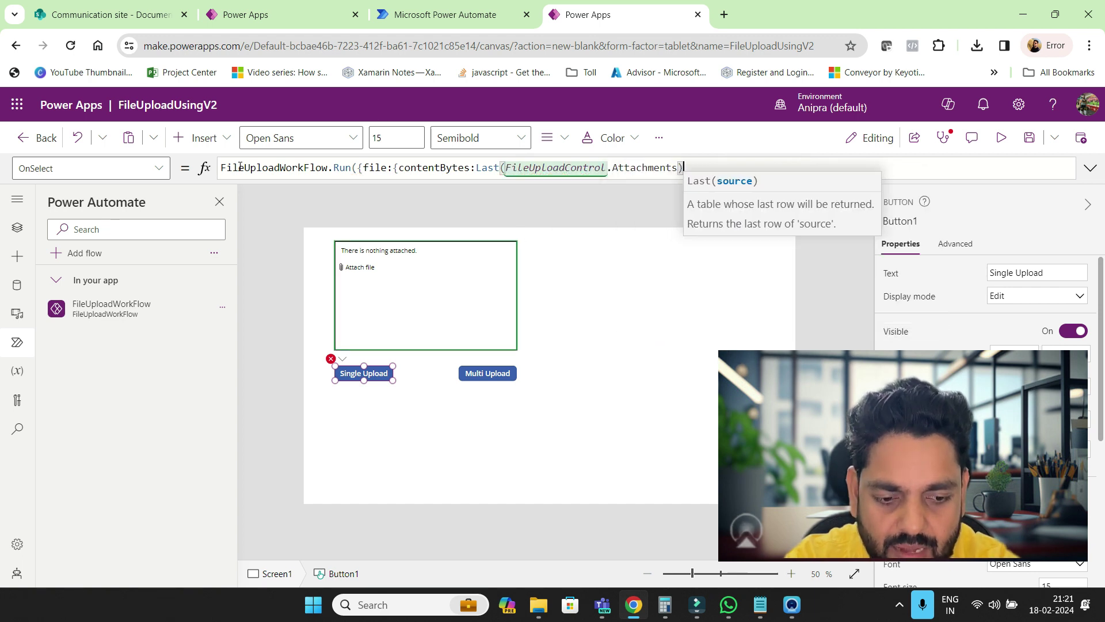
key("Down")
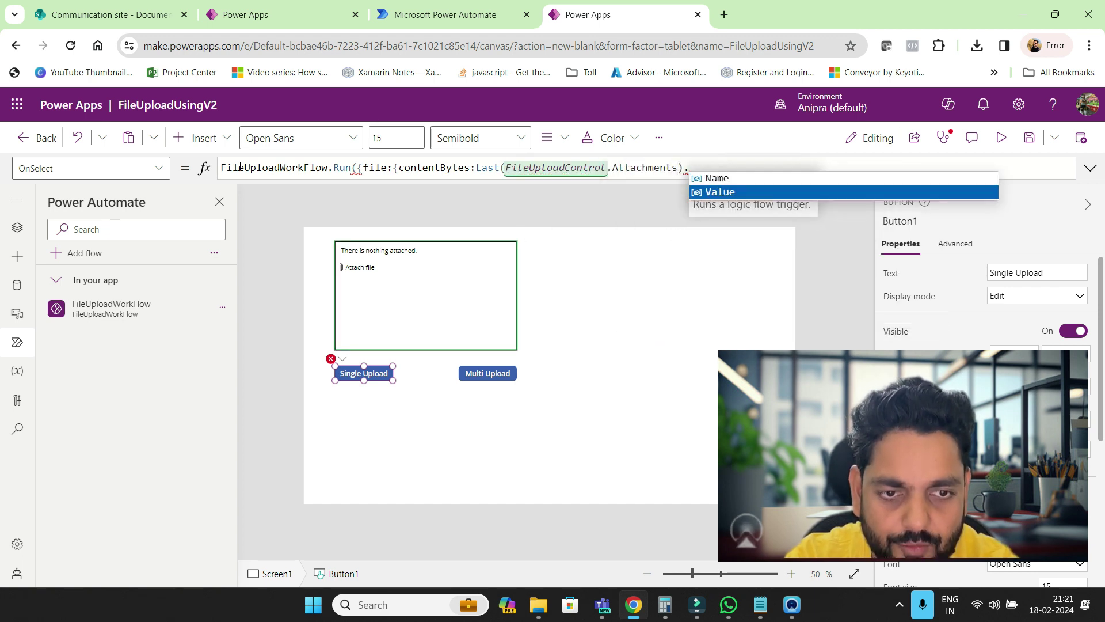
key("Tab")
Add name: Last(FileUploadControl.Attachments).Name to the file parameter and close the call
type(",")
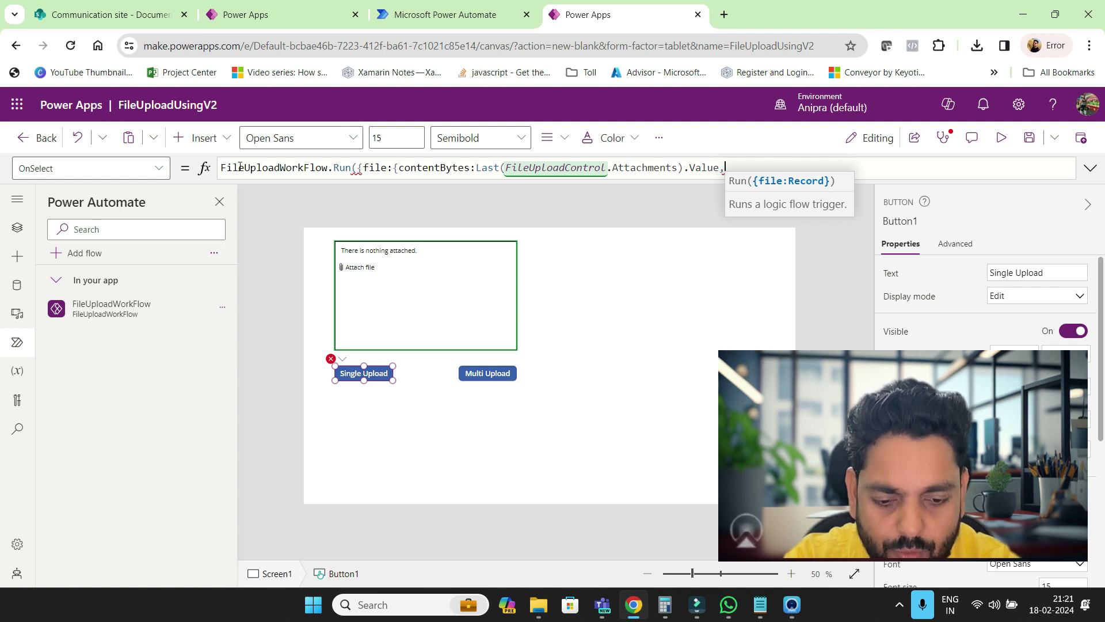
type("name")
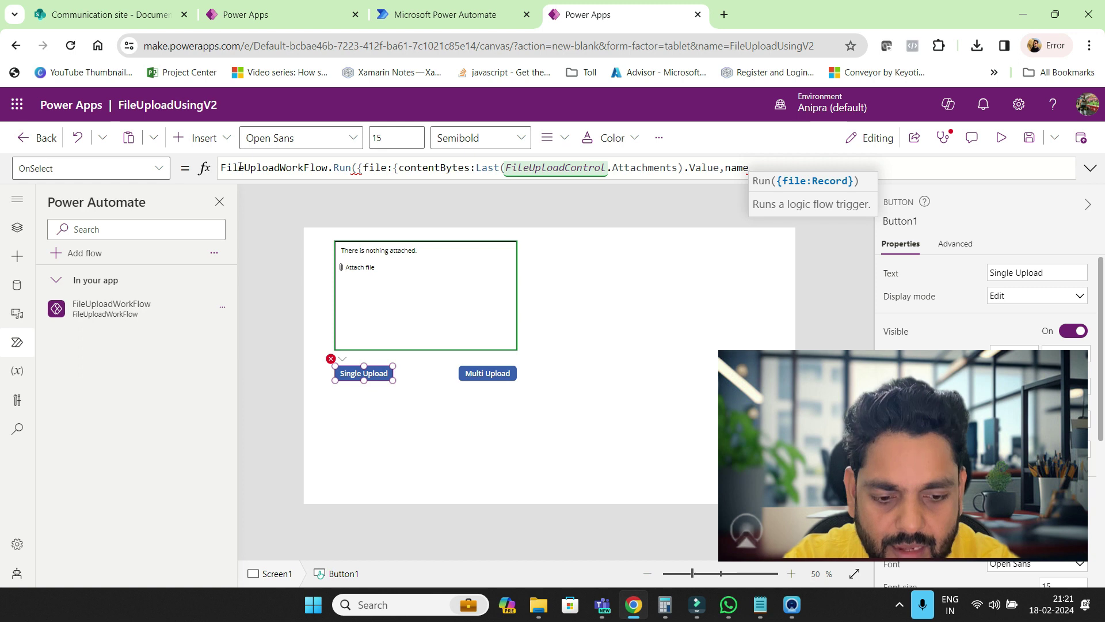
type("last")
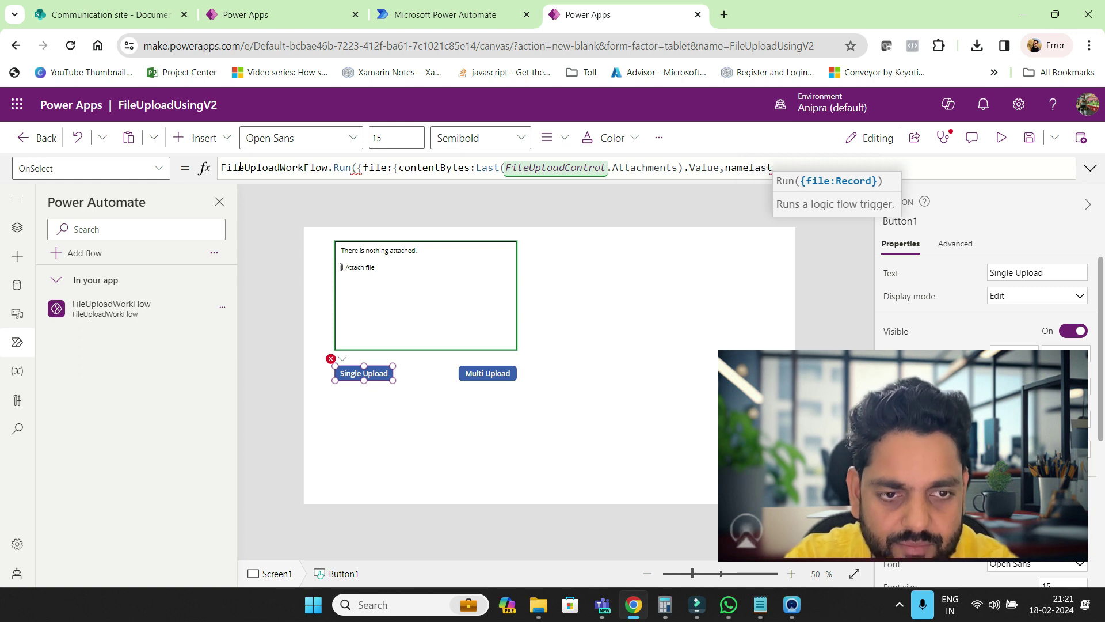
key("BackSpace")
key("BackSpace")
key("BackSpace")
key("BackSpace")
type(":las")
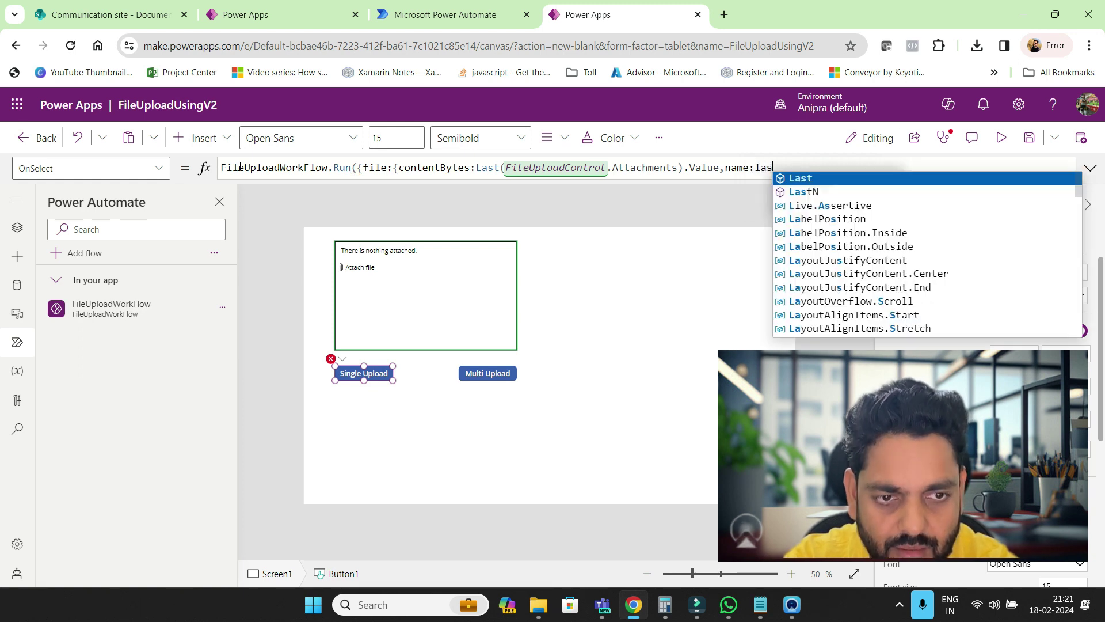
key("Tab")
type("FileUploadControl.a")
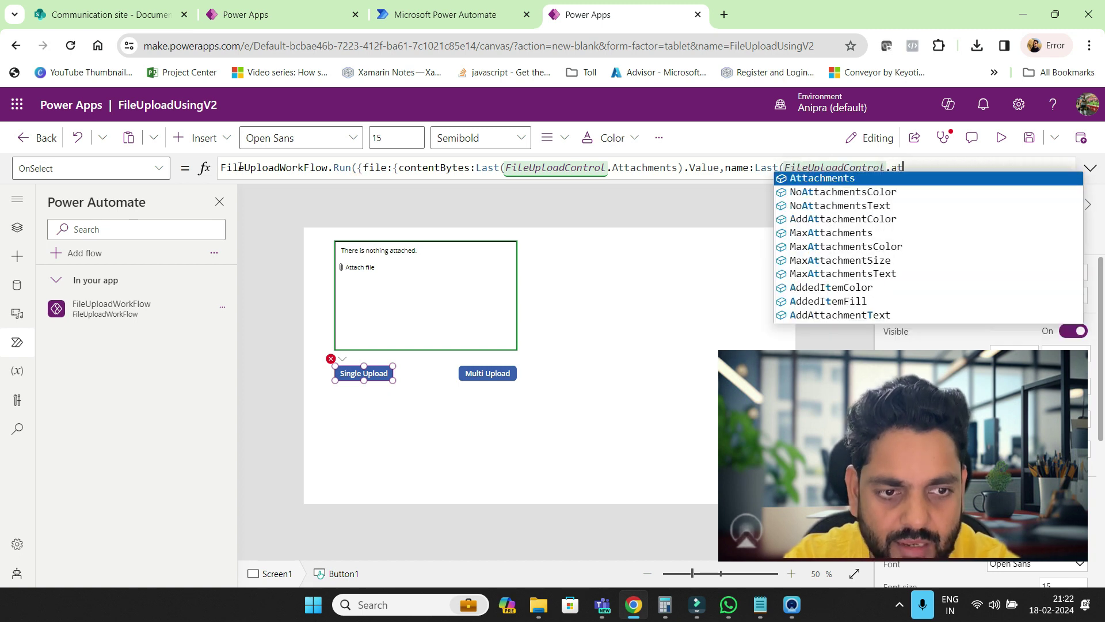
type("ttachments).Name")
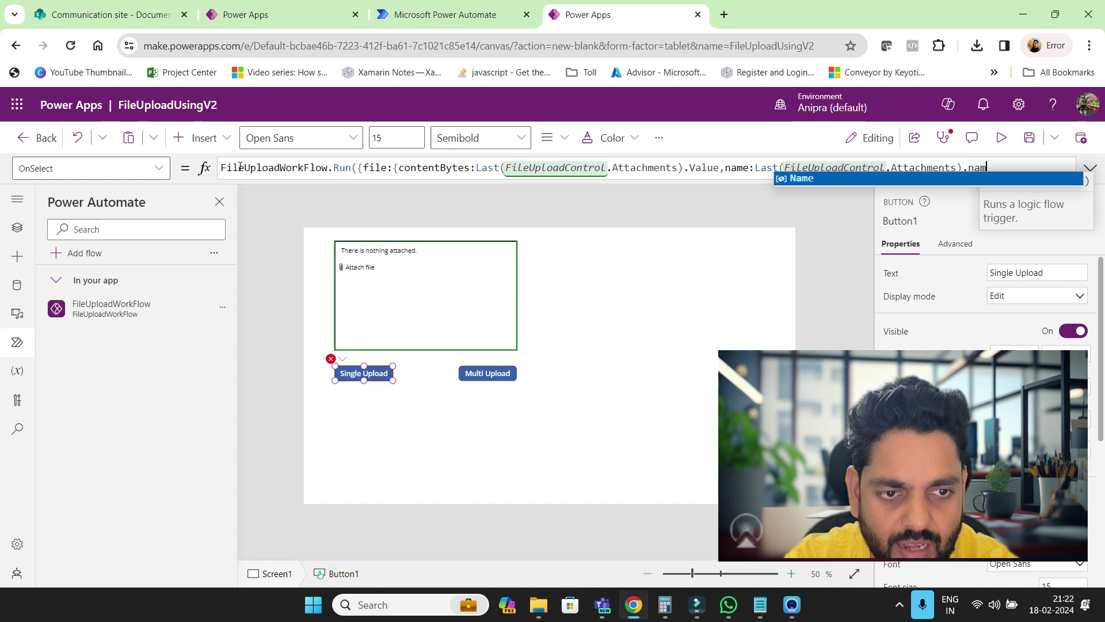
type(");")
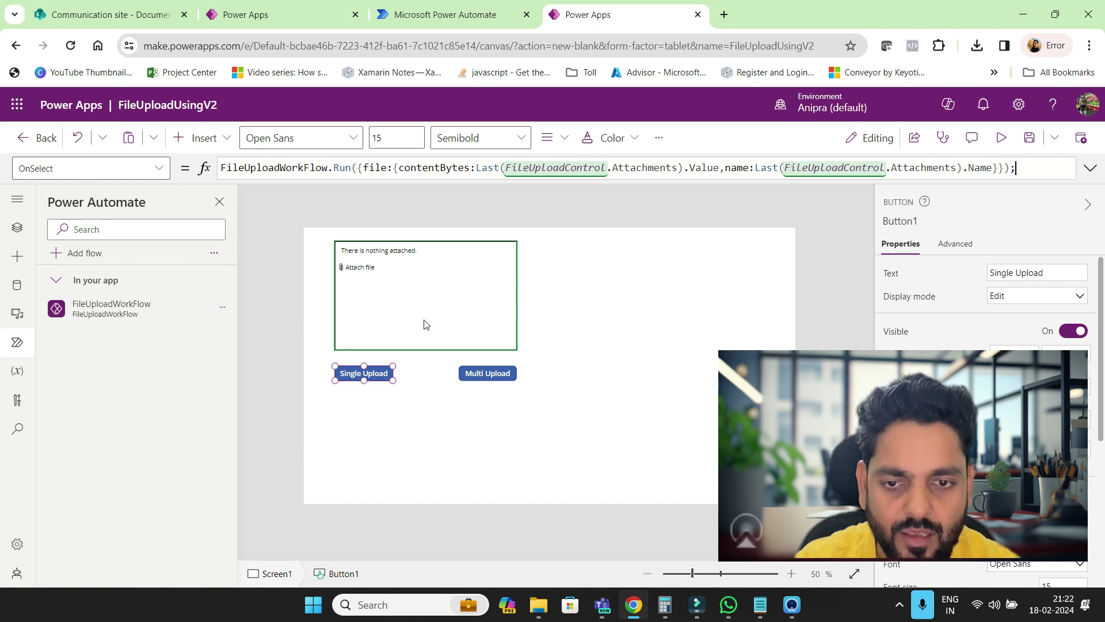
Run the app in preview and attach images 1.jpg and 4.jpg to the upload control
left_click(1001, 137)
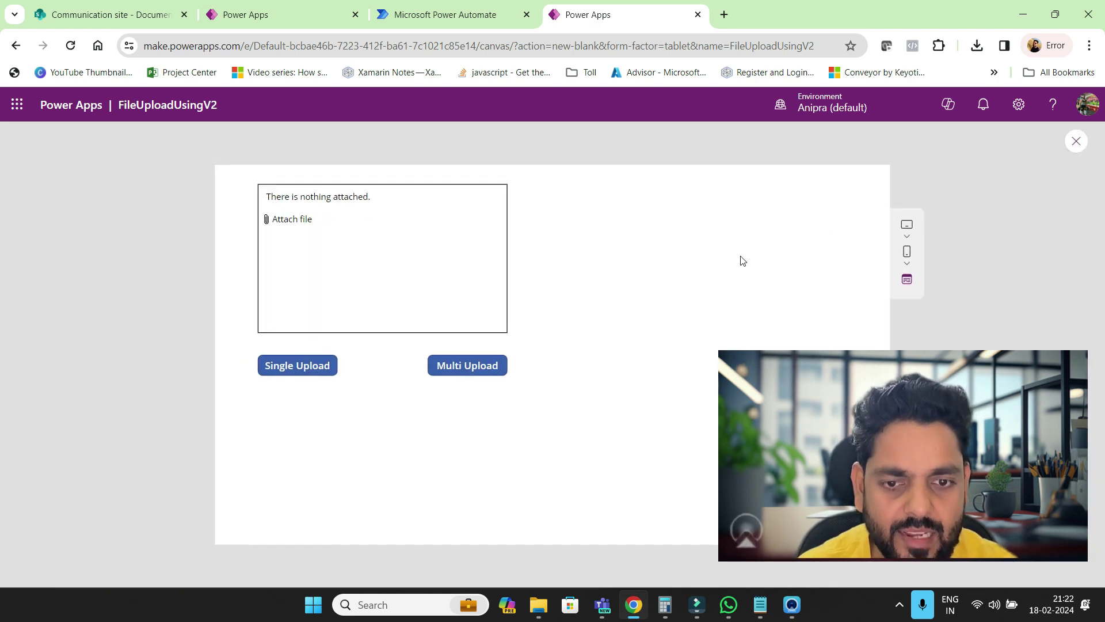
left_click(305, 224)
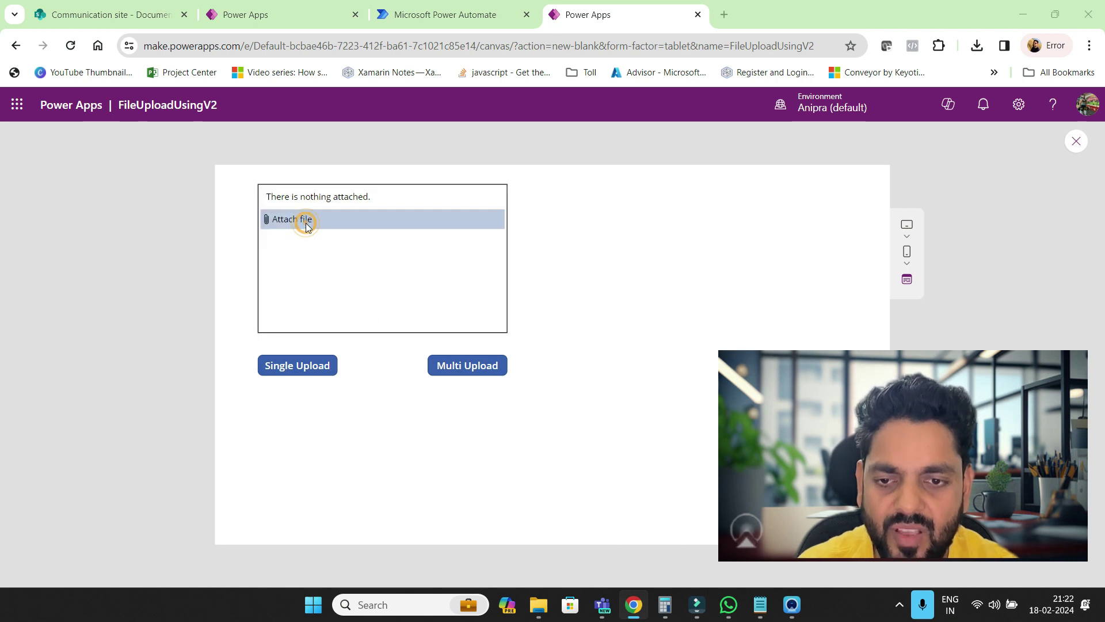
left_click(268, 150)
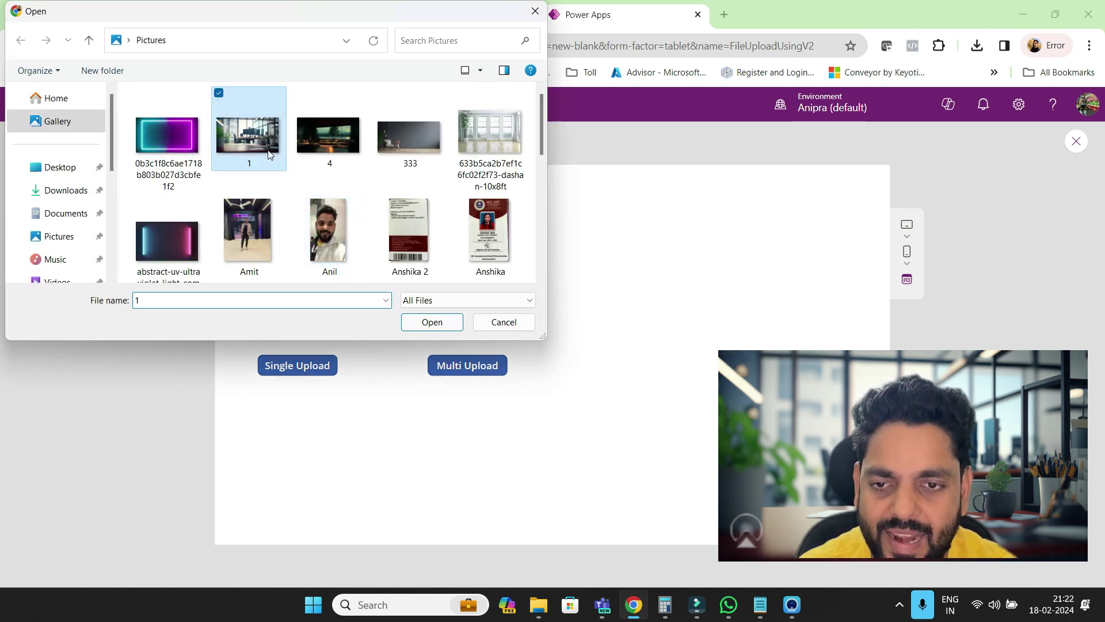
left_click(427, 326)
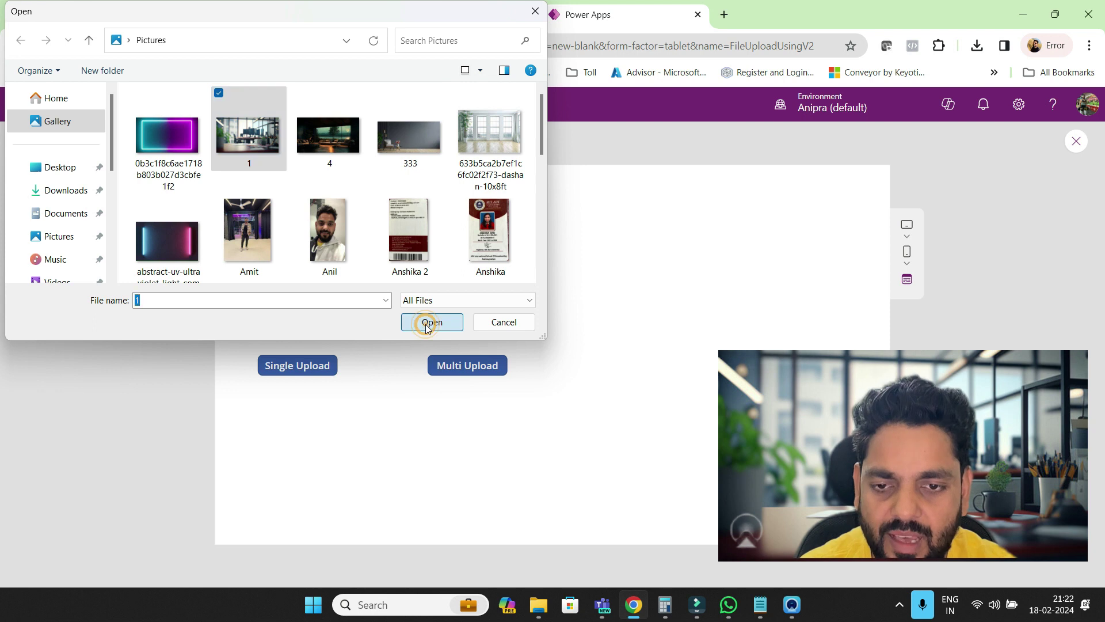
left_click(300, 222)
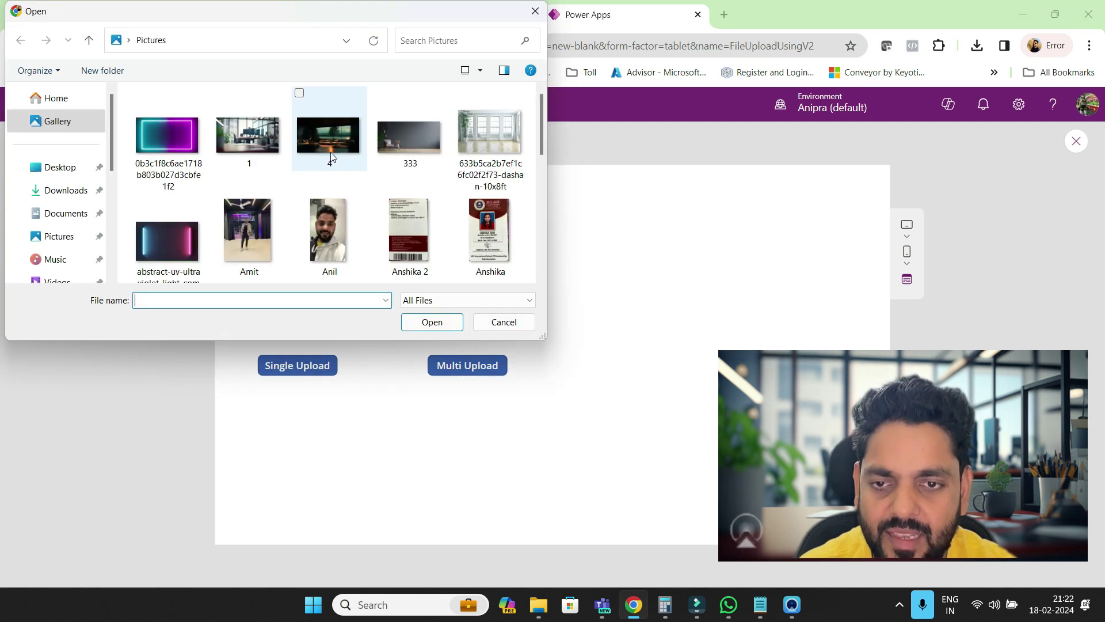
left_click(323, 151)
left_click(432, 321)
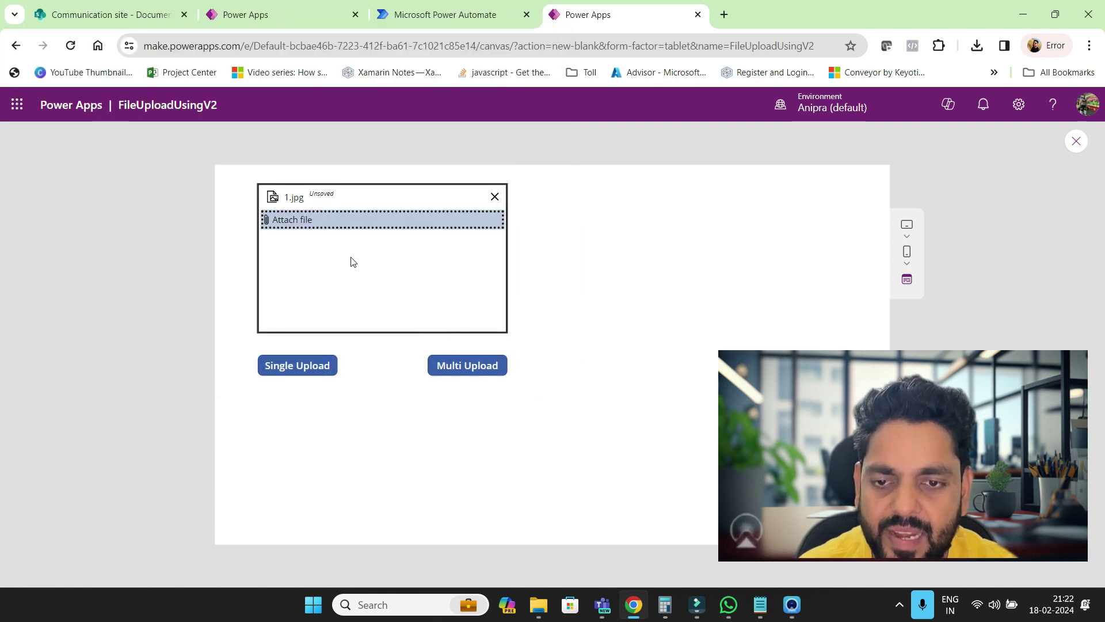
left_click(109, 15)
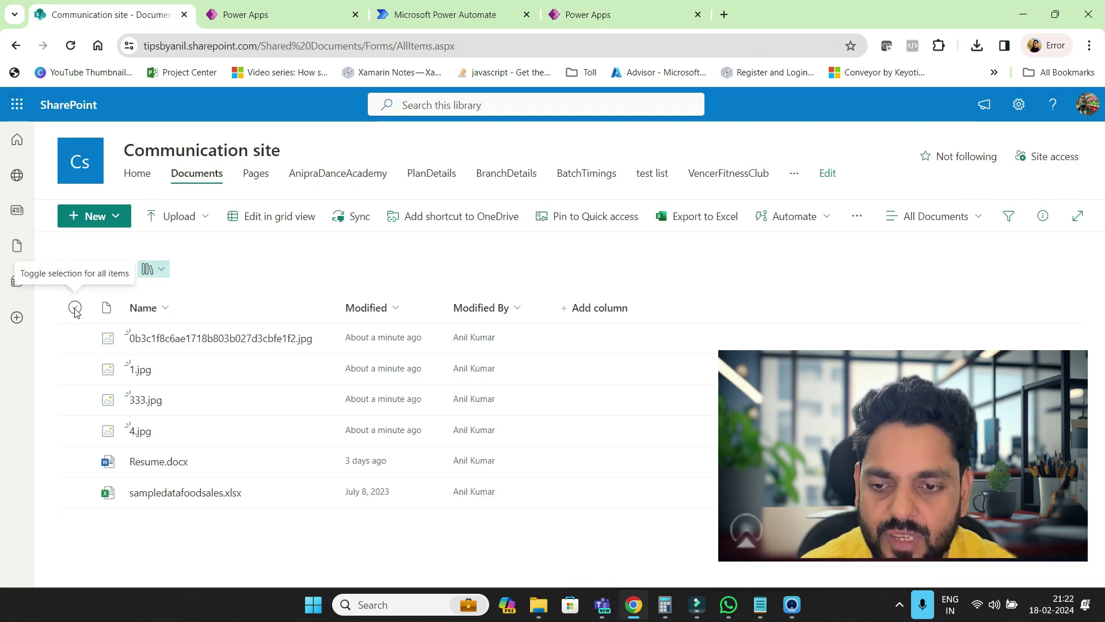
Delete every Documents file except Resume.docx and sampledatafoodsales.xlsx
left_click(75, 308)
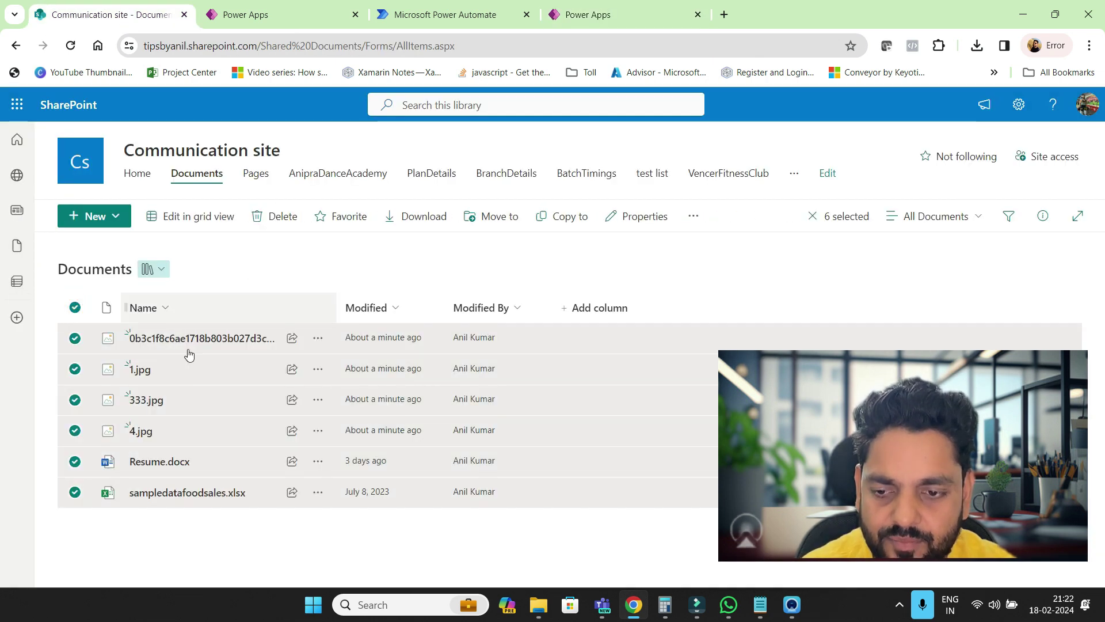
left_click(74, 462)
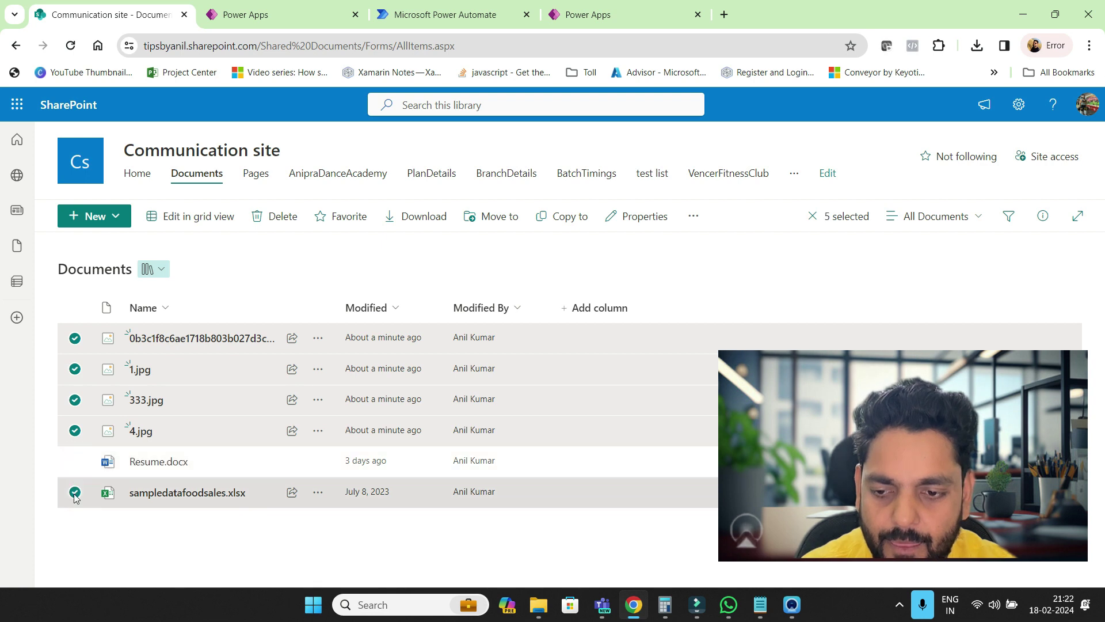
left_click(75, 492)
key("Delete")
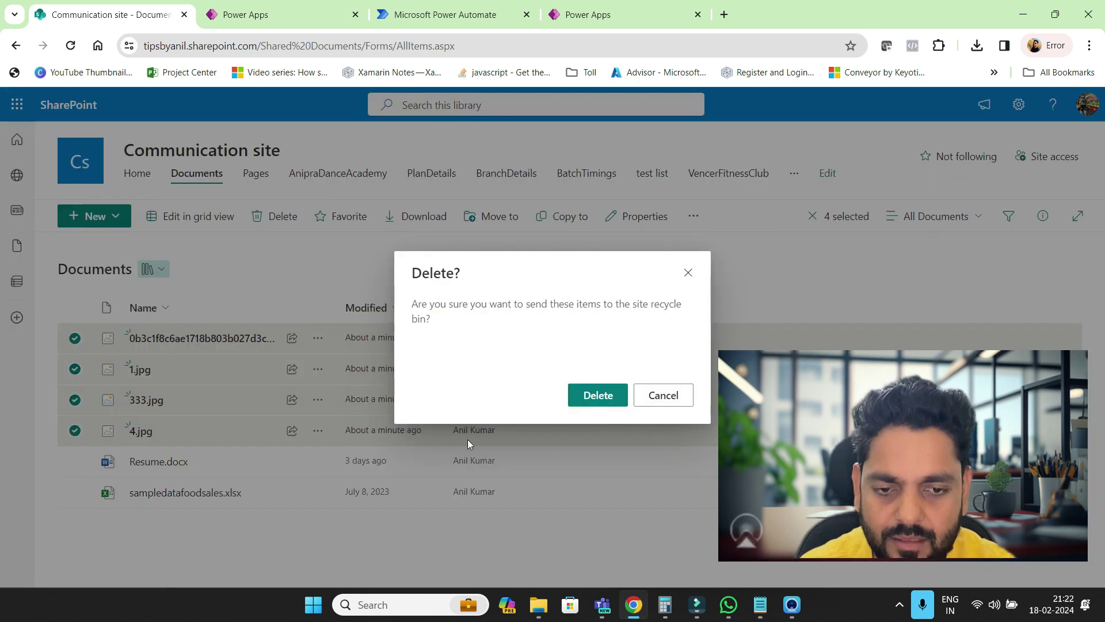
left_click(596, 396)
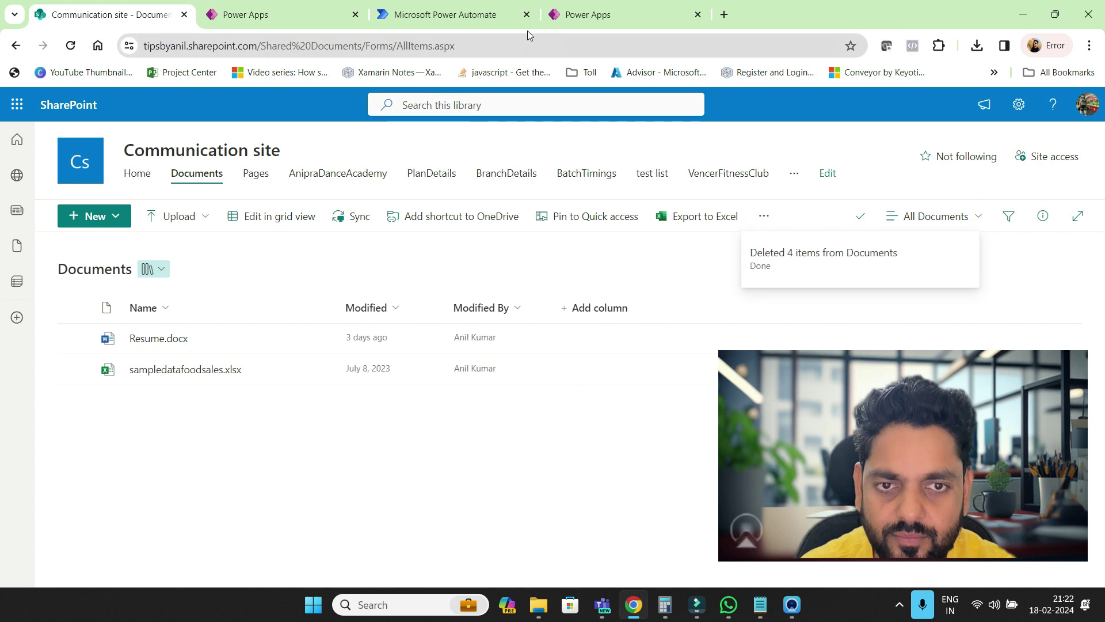
Run Single Upload in preview, reload SharePoint to confirm only 4.jpg arrived, then exit preview
left_click(589, 23)
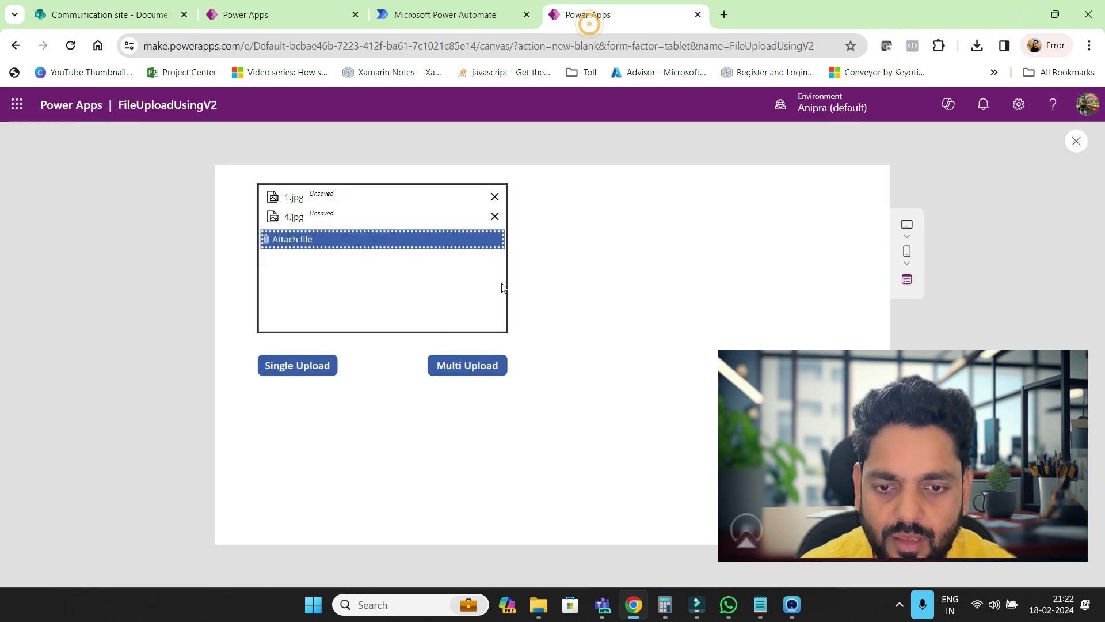
left_click(302, 370)
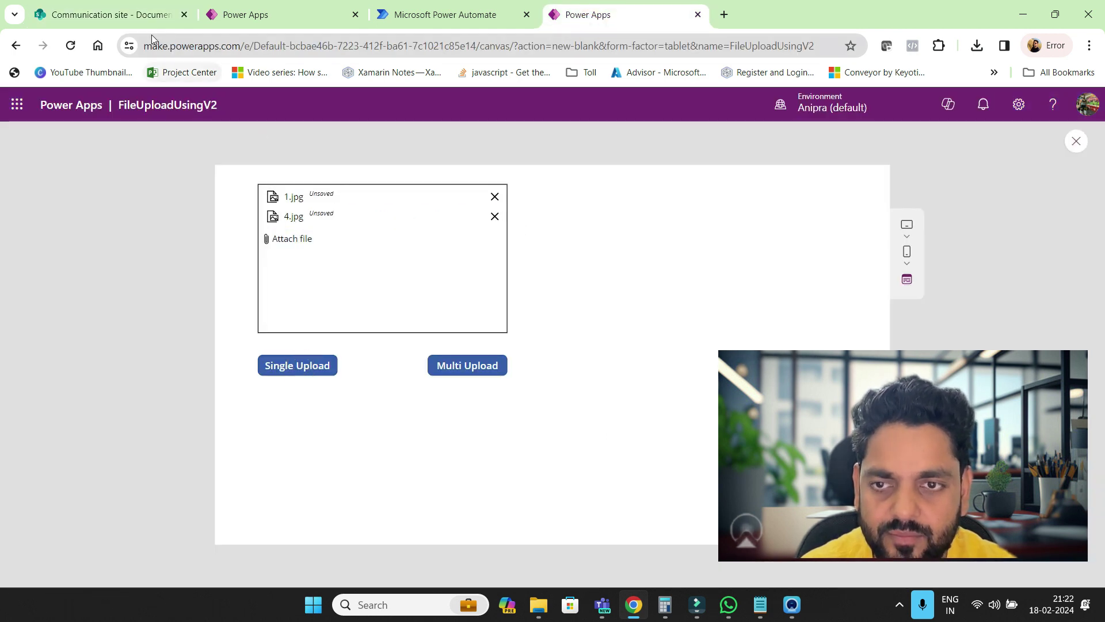
left_click(149, 17)
left_click(194, 46)
key("Return")
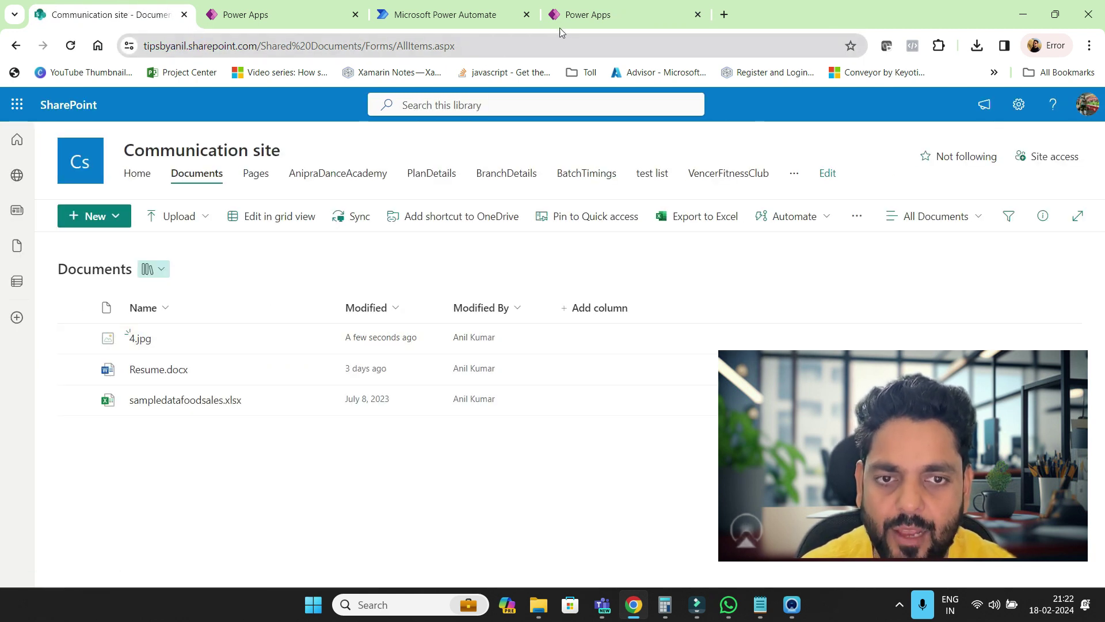
left_click(572, 22)
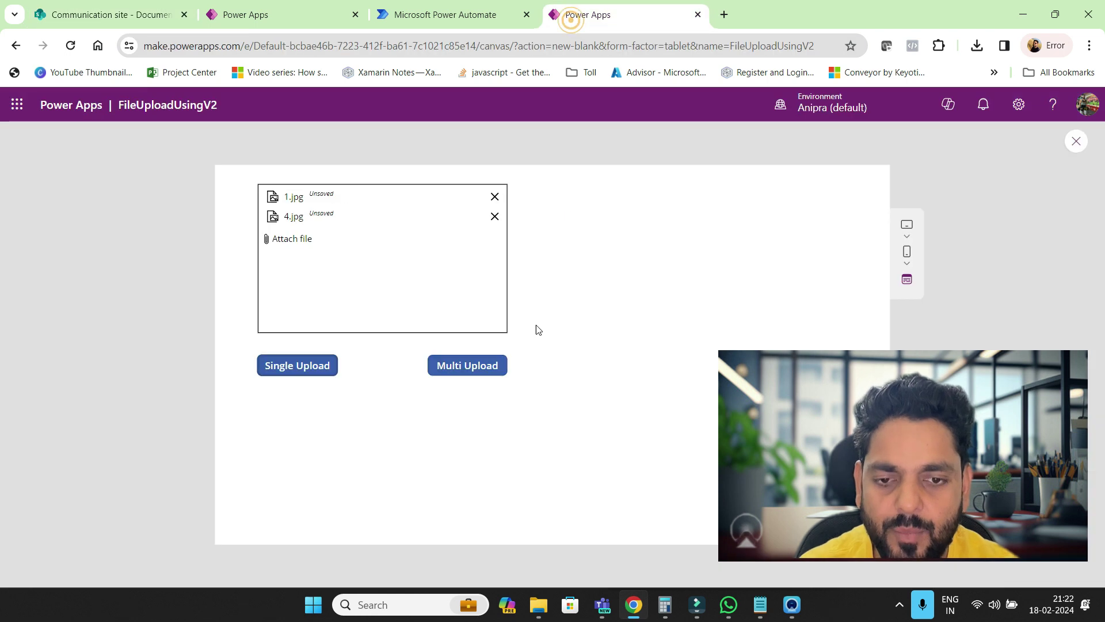
left_click(1076, 142)
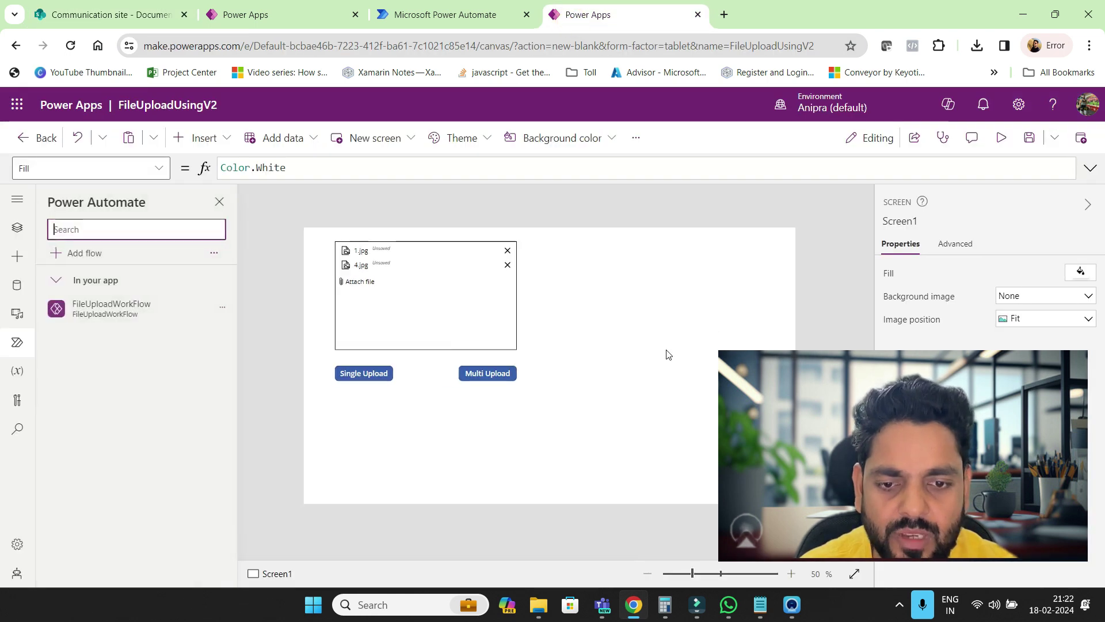
Copy the Single Upload OnSelect formula into the Multi Upload button's OnSelect
left_click(357, 374)
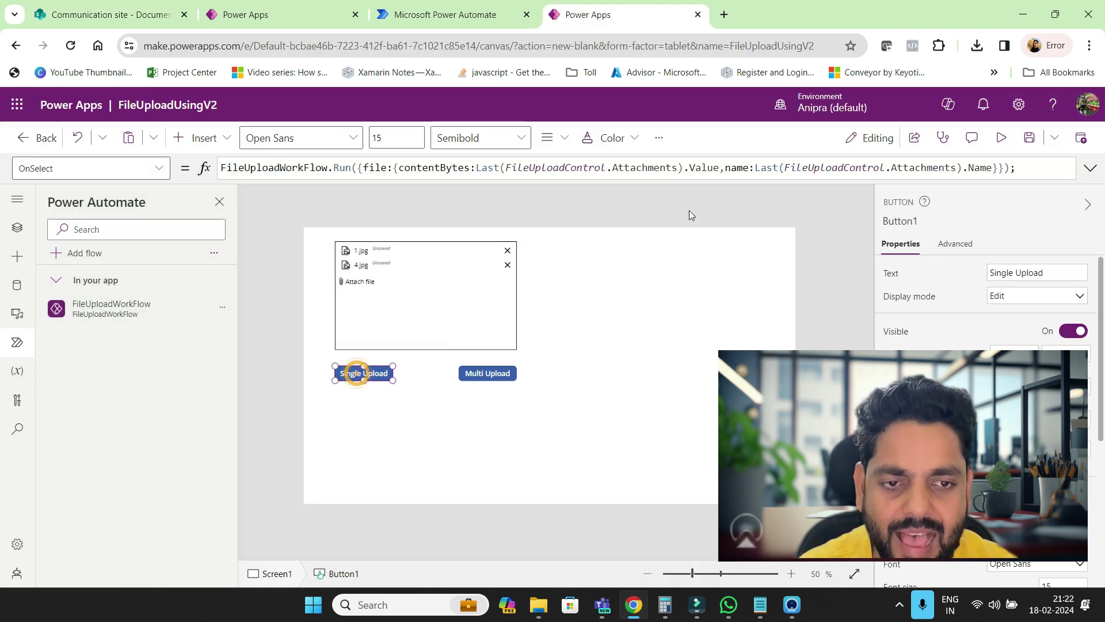
left_click(771, 167)
key("ctrl+a")
key("ctrl+c")
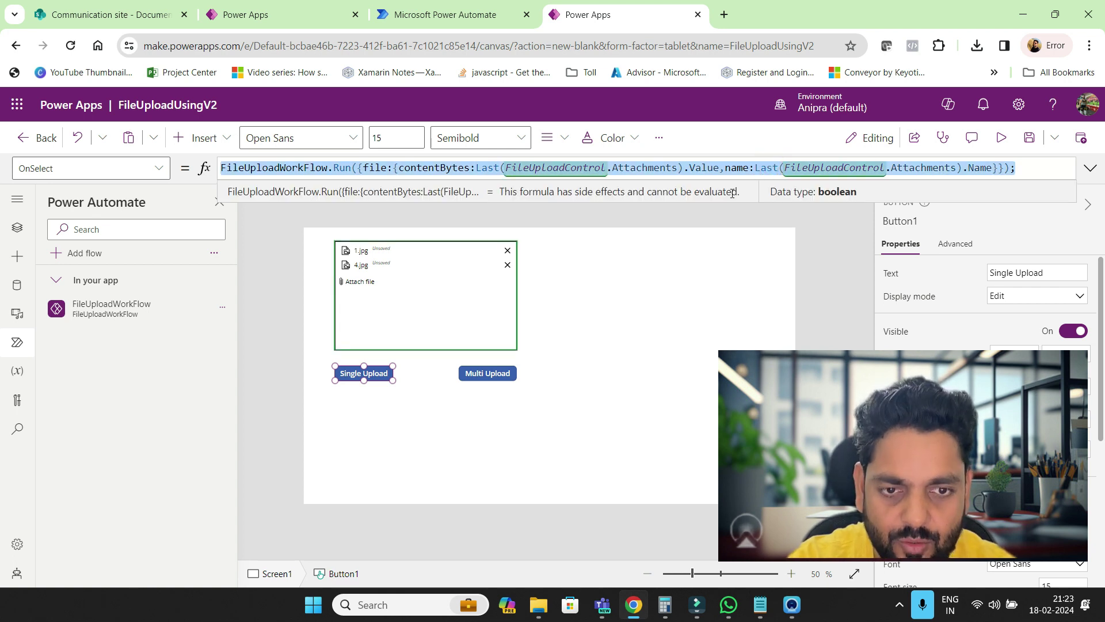
left_click(503, 375)
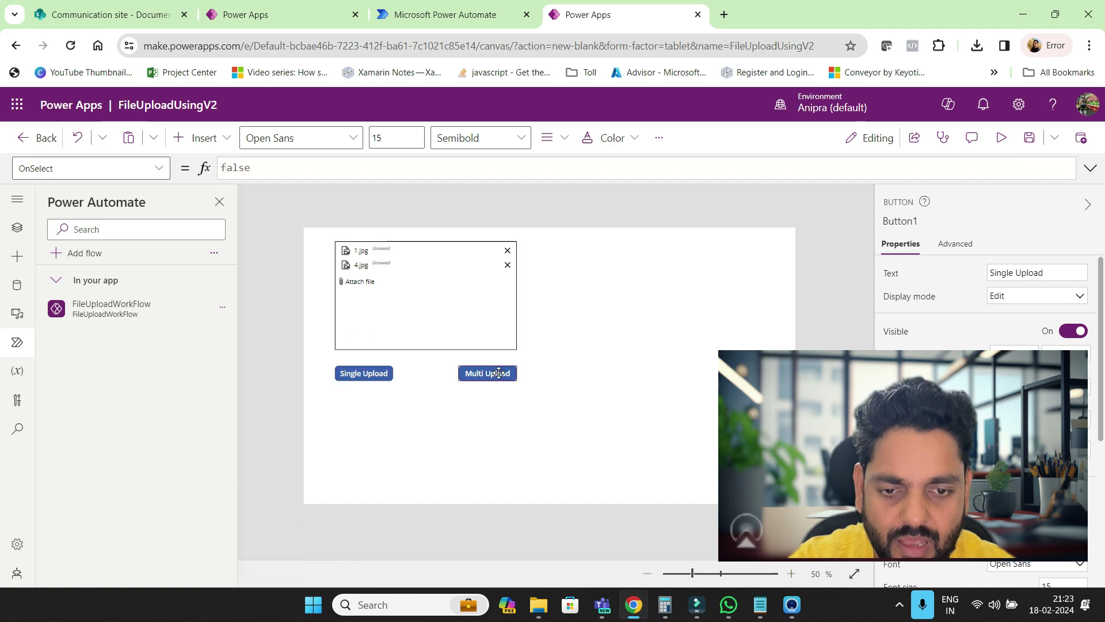
left_click(1089, 169)
key("ctrl+a")
key("ctrl+v")
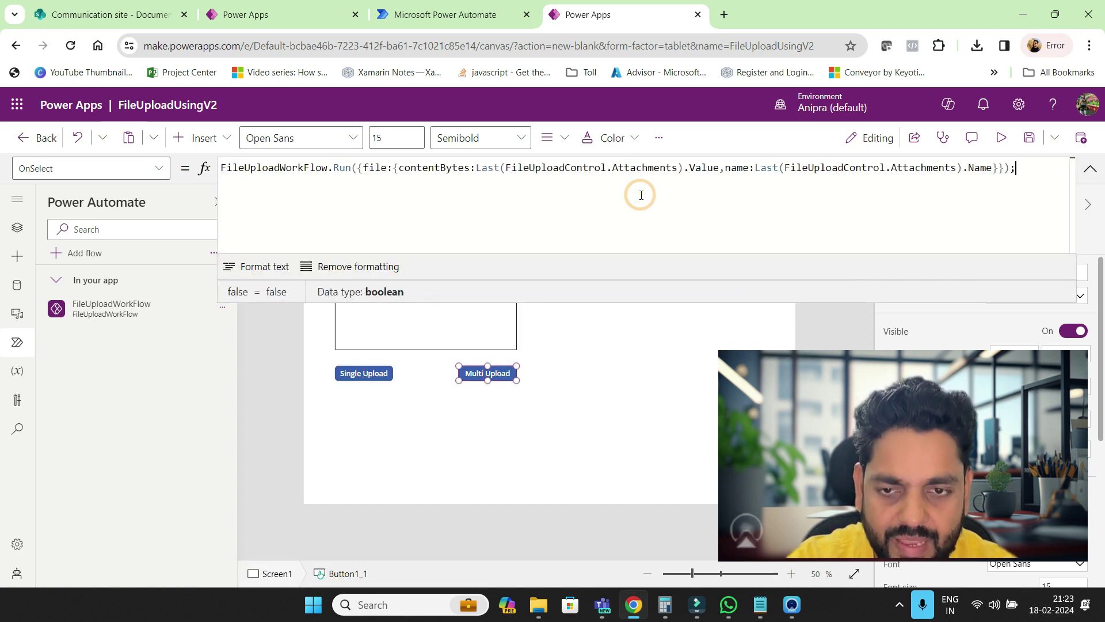
Wrap the formula in ForAll(FileUploadControl.Attachments As FileUploadControl, …)
left_click(223, 168)
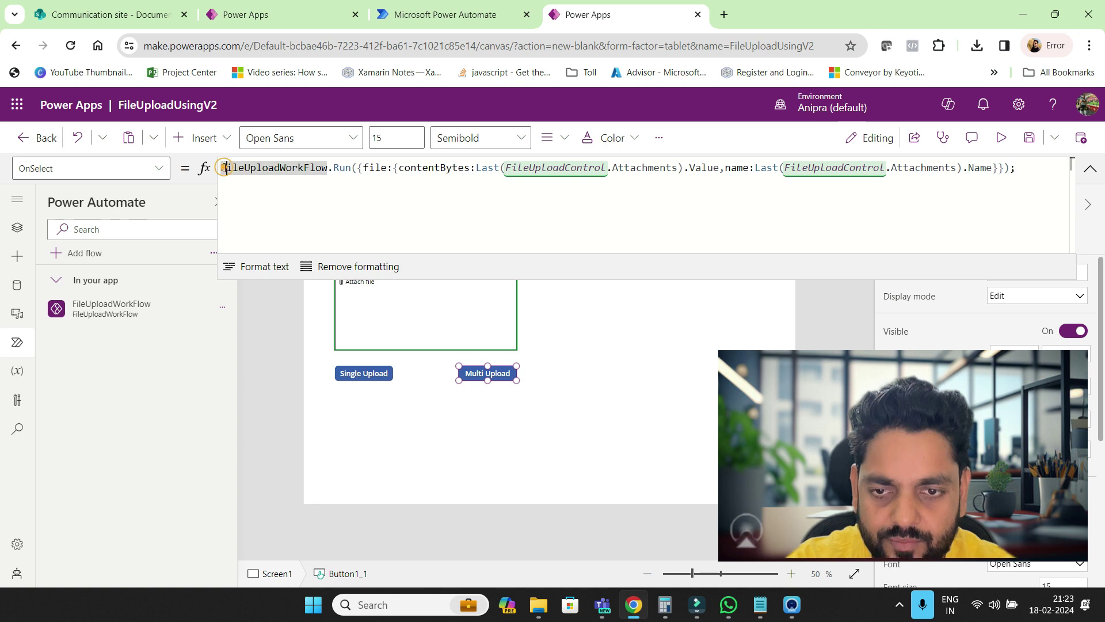
type("f orAll( ")
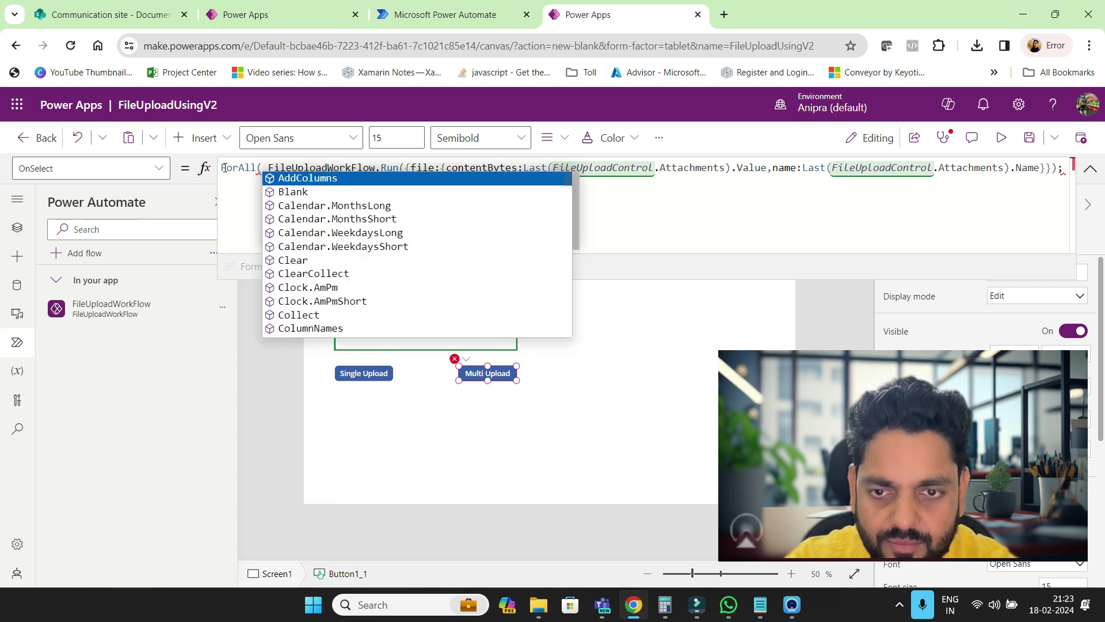
type("FileUploadControl.")
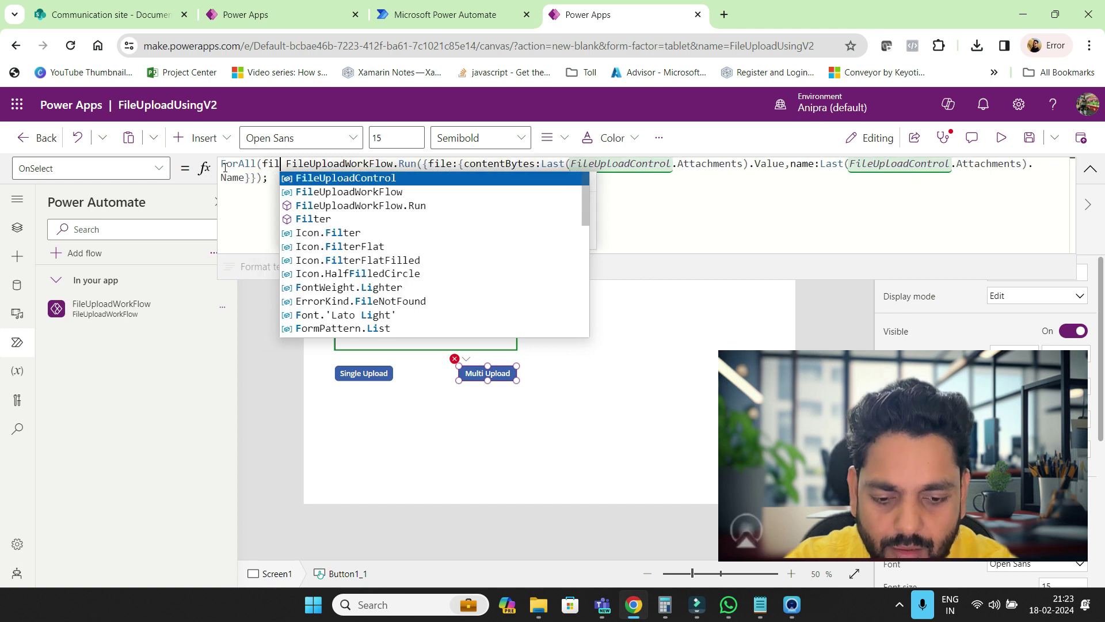
type("Attachments as ")
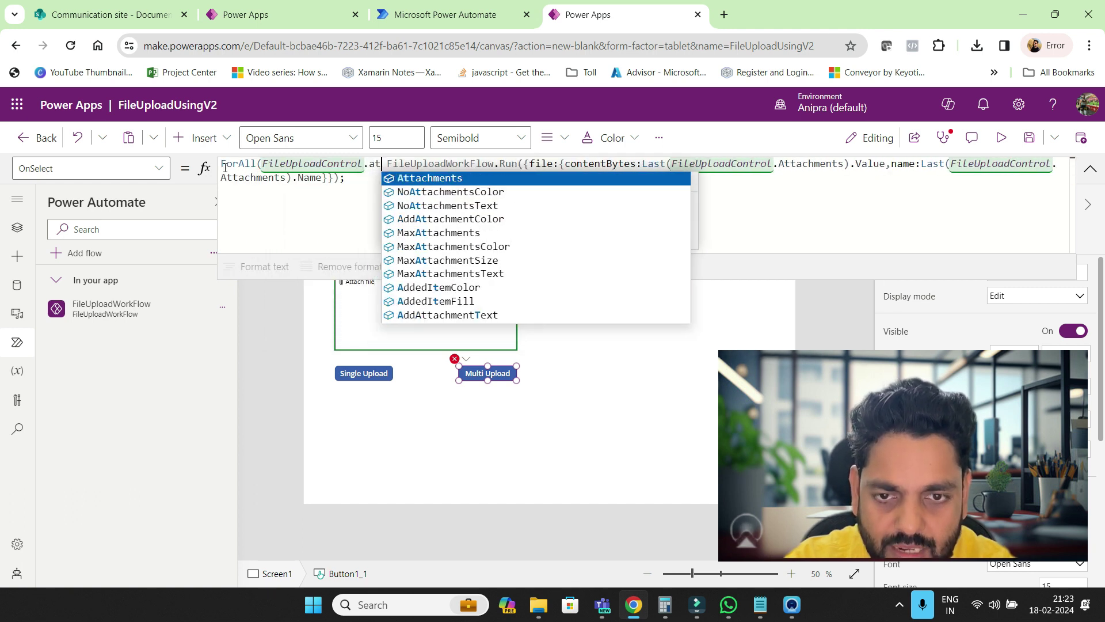
type("FILEUPL")
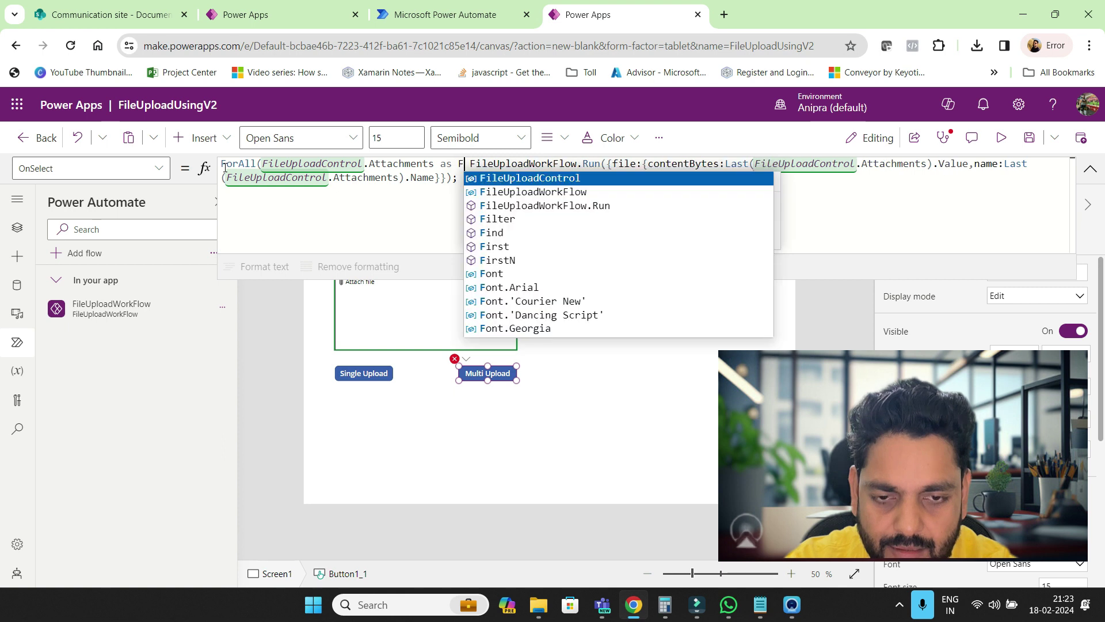
type("OADCONTROL")
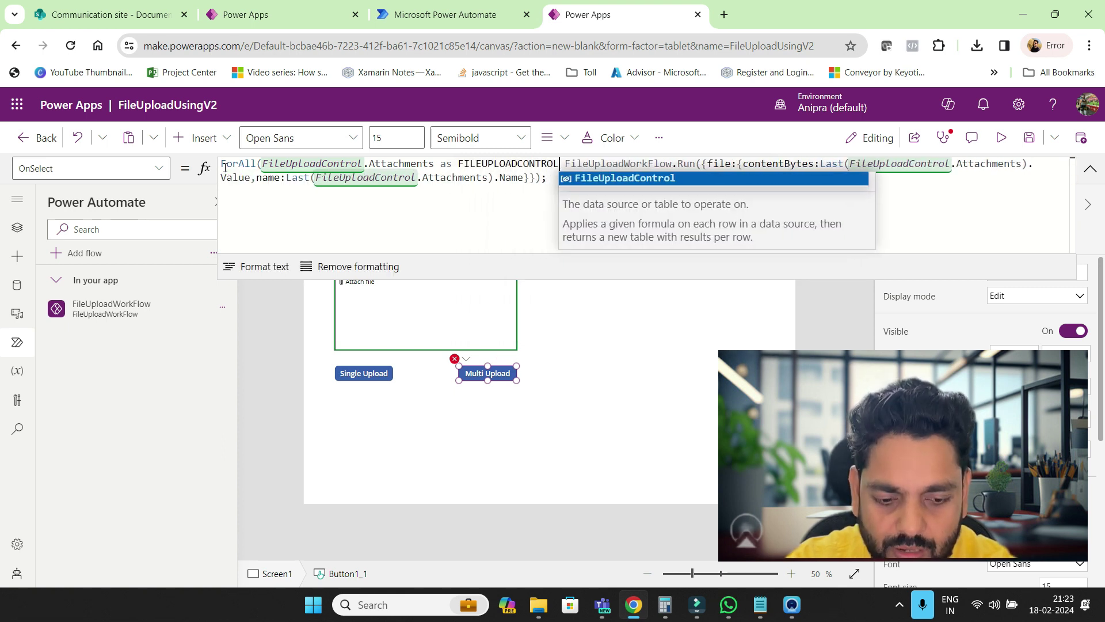
key("Tab")
type(",")
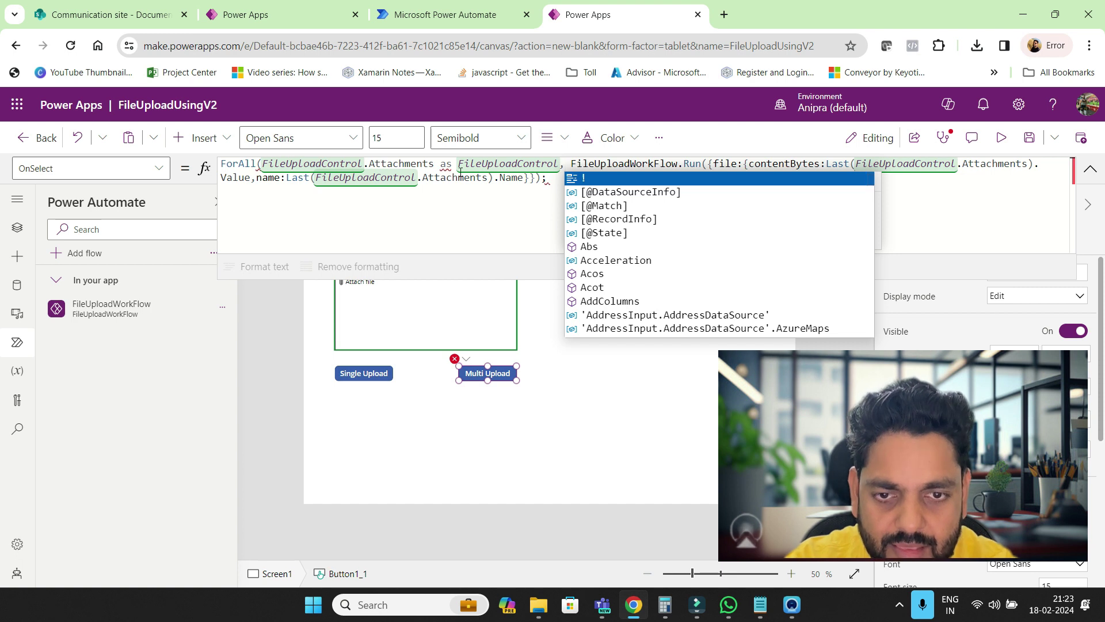
left_click(446, 167)
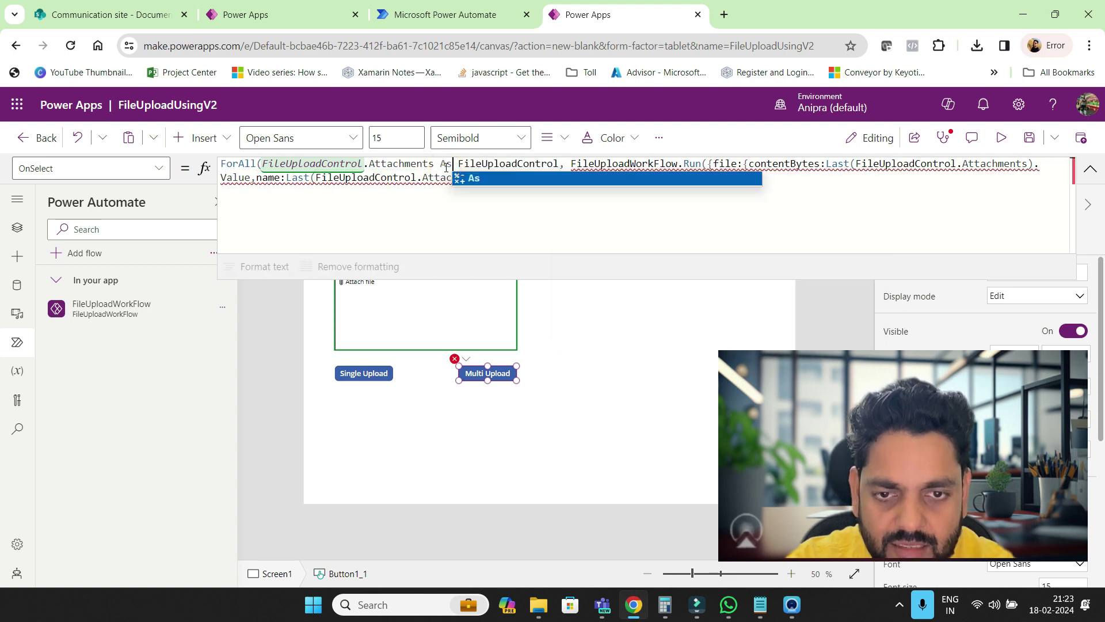
key("Tab")
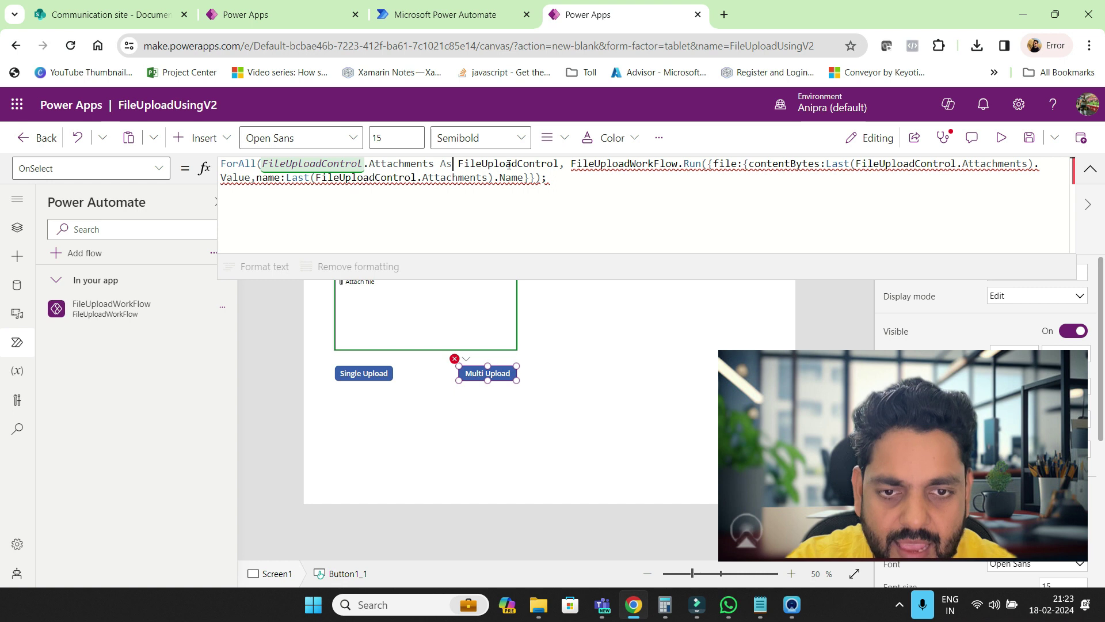
Replace both Last(FileUploadControl.Attachments) references with the per-file loop alias
double_click(509, 165)
key("ctrl+c")
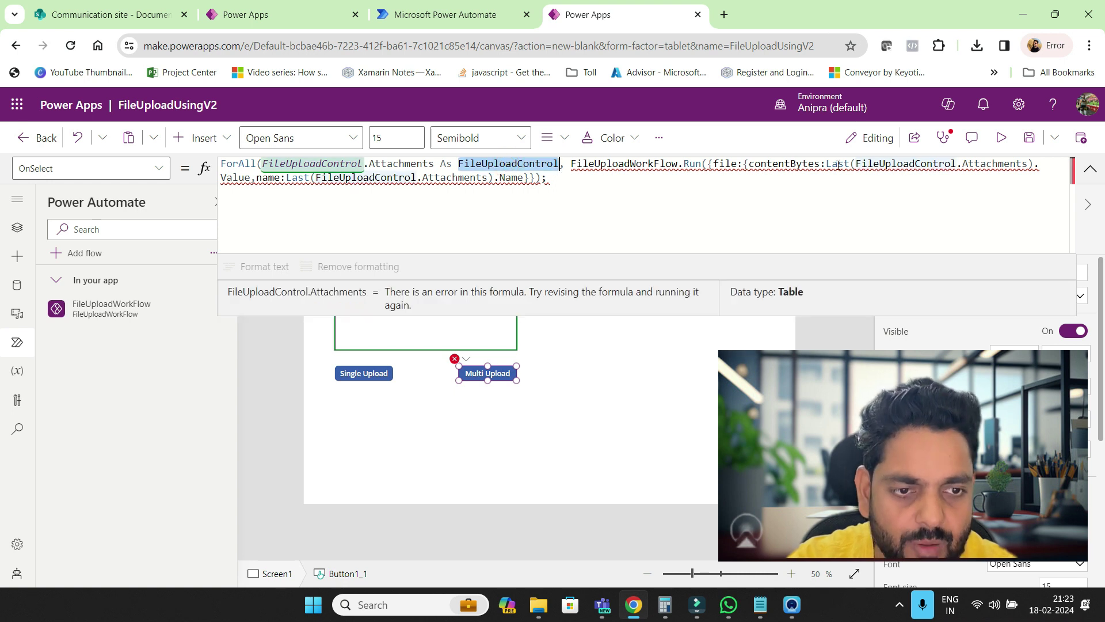
left_click_drag(856, 165, 1027, 166)
key("ctrl+v")
double_click(837, 164)
key("BackSpace")
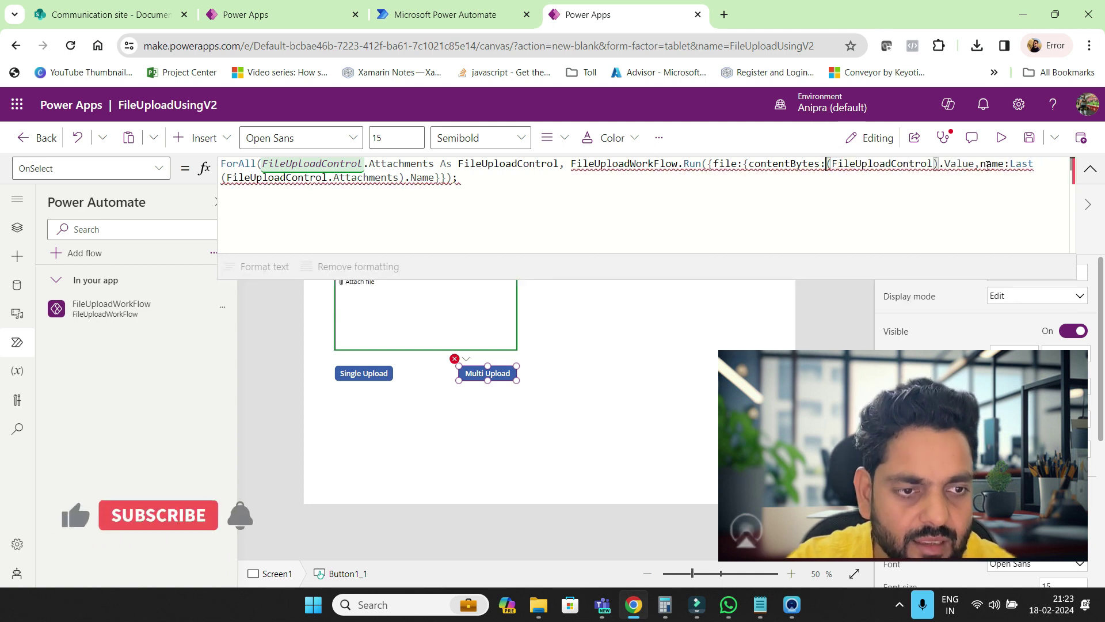
double_click(1021, 165)
key("BackSpace")
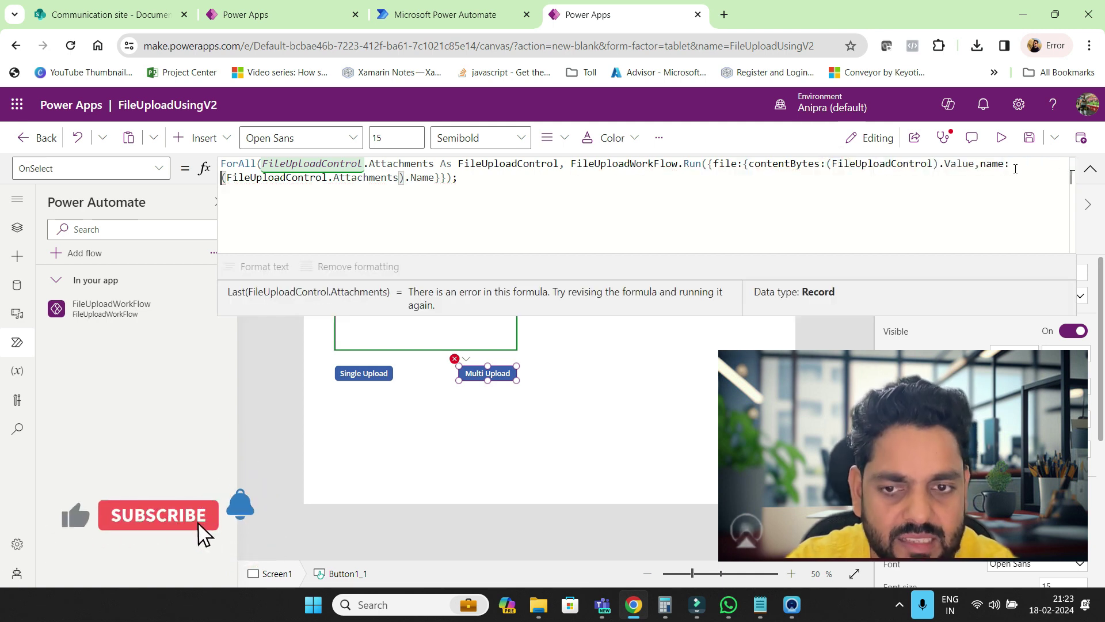
left_click_drag(225, 180, 400, 178)
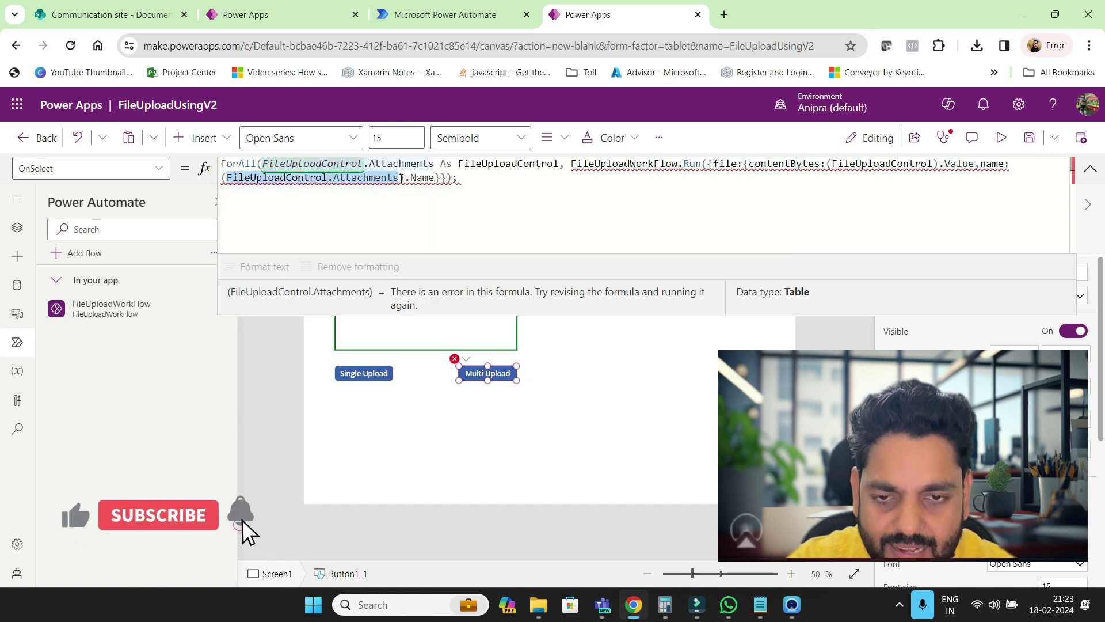
key("ctrl+v")
Close the ForAll with ); and format the formula onto indented lines
left_click(412, 181)
key("BackSpace")
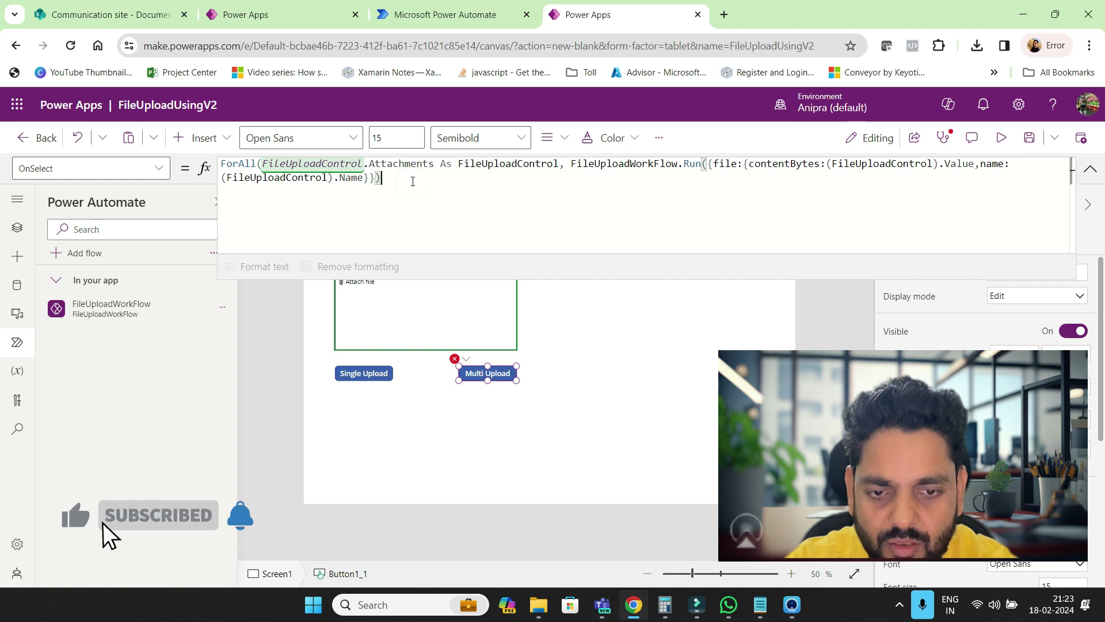
type(");")
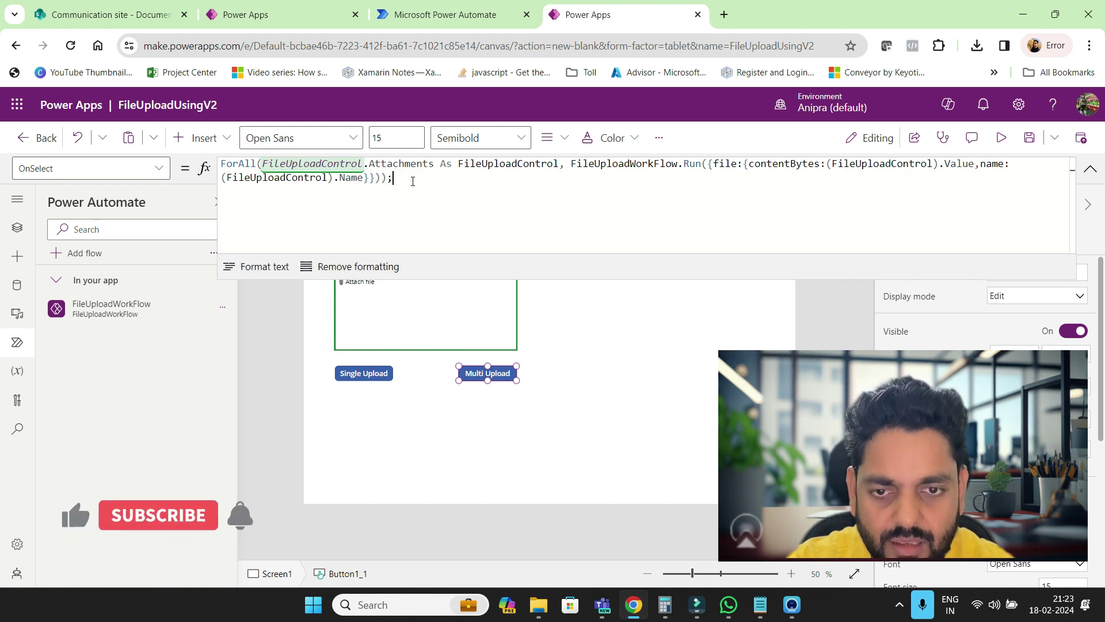
left_click(257, 266)
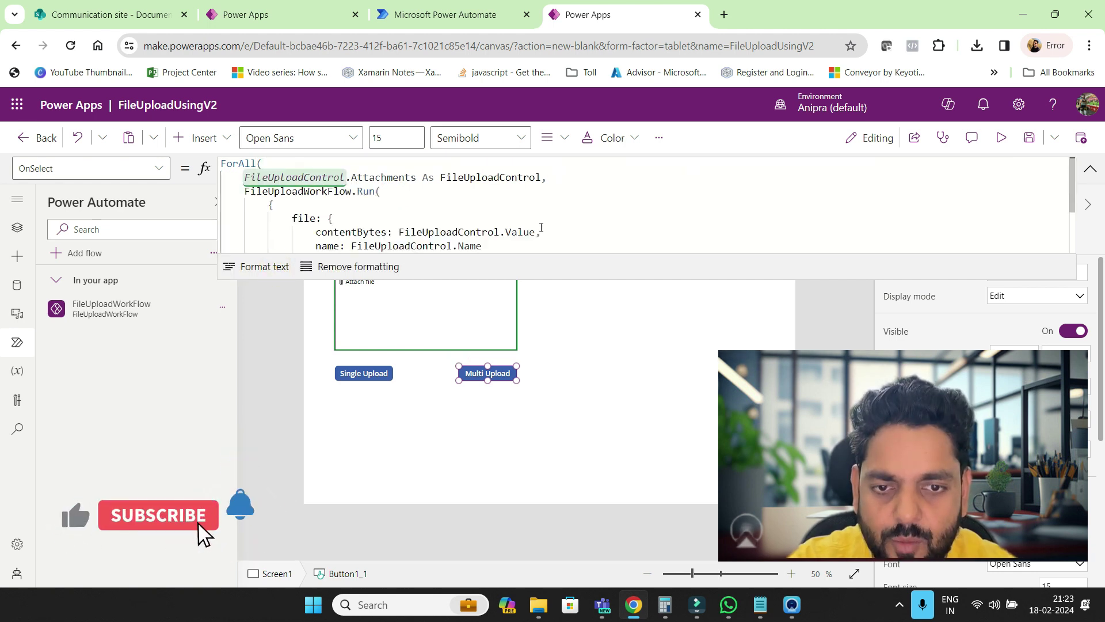
left_click(721, 278)
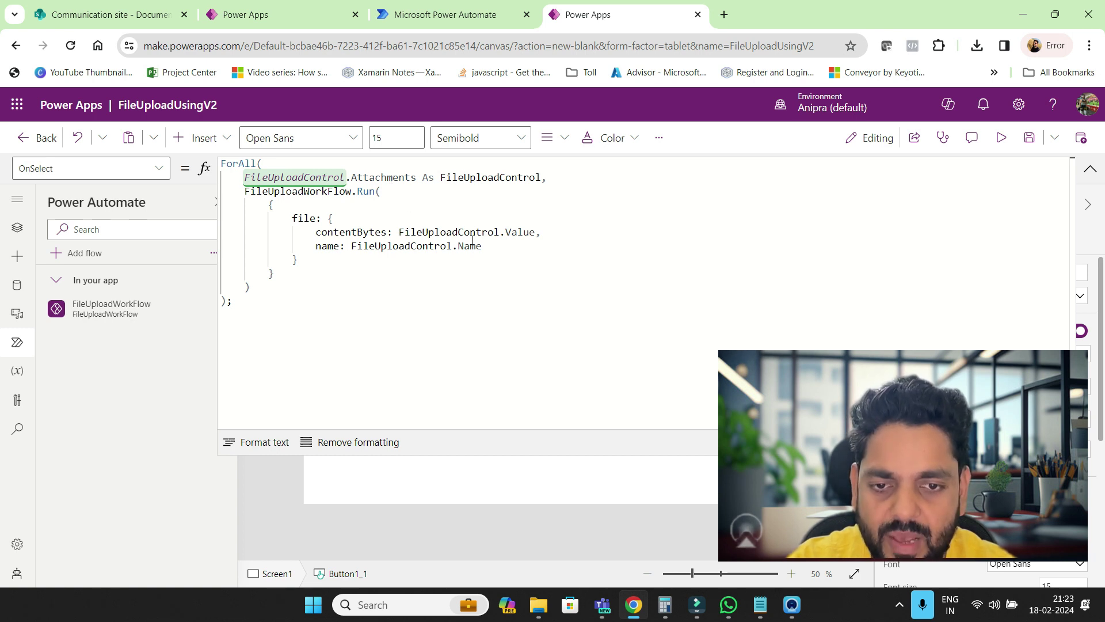
left_click(1090, 168)
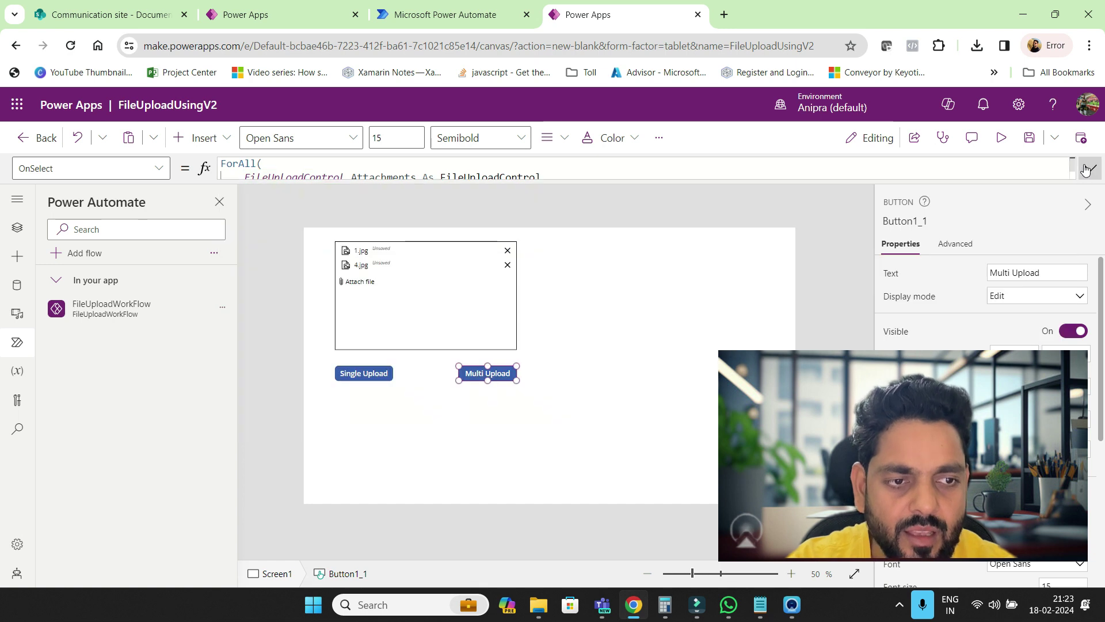
Add Reset(FileUploadControl); after the flow run in Single Upload's OnSelect
left_click(1002, 139)
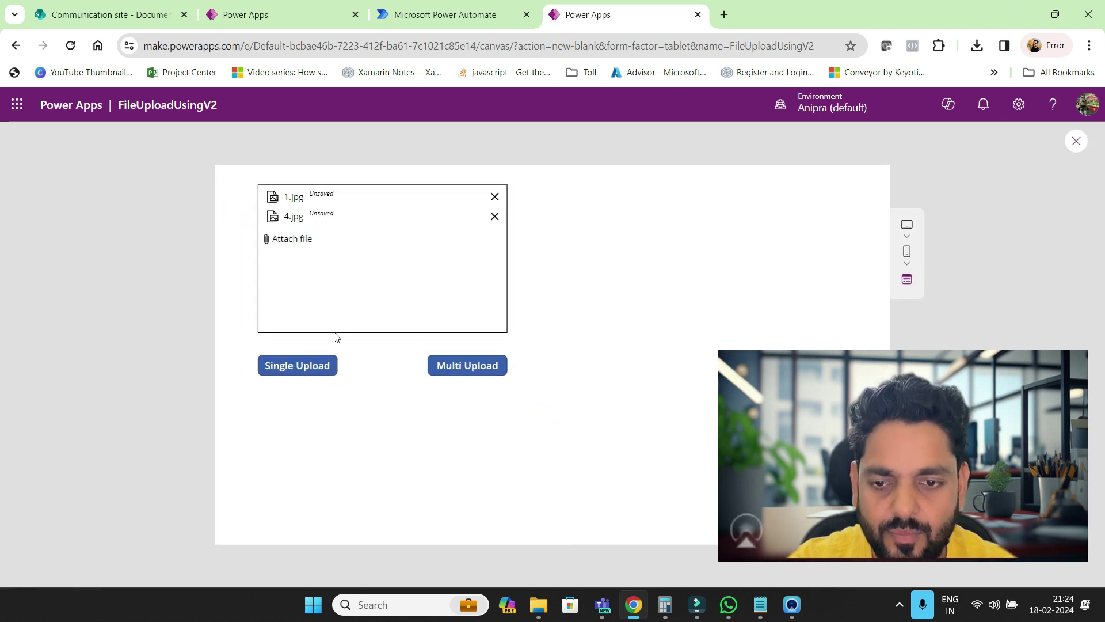
left_click(1075, 142)
left_click(375, 371)
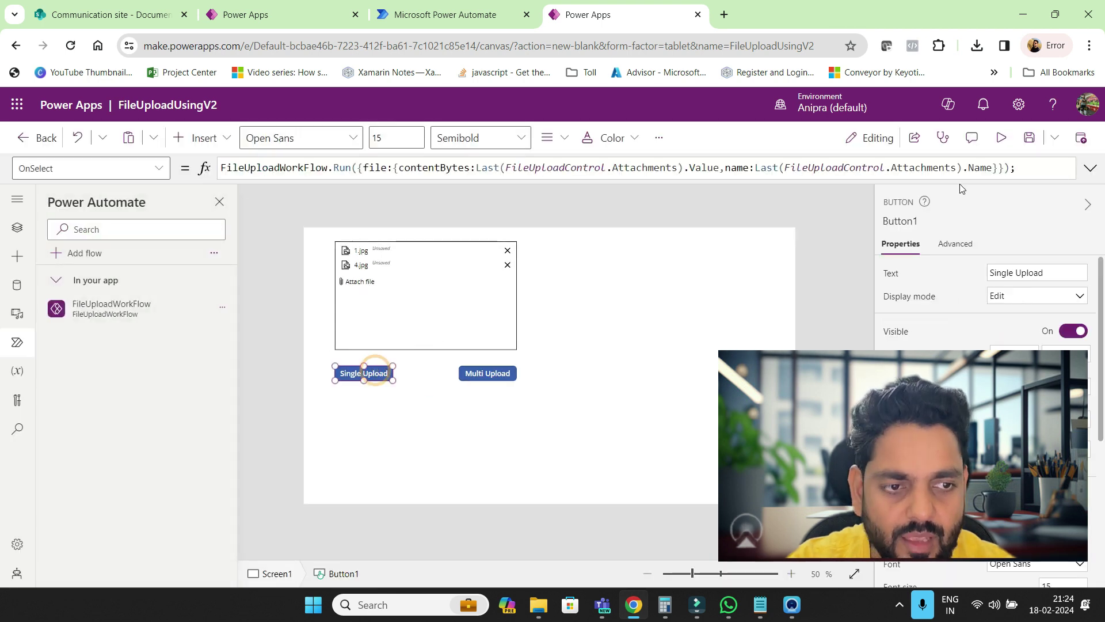
left_click(1089, 168)
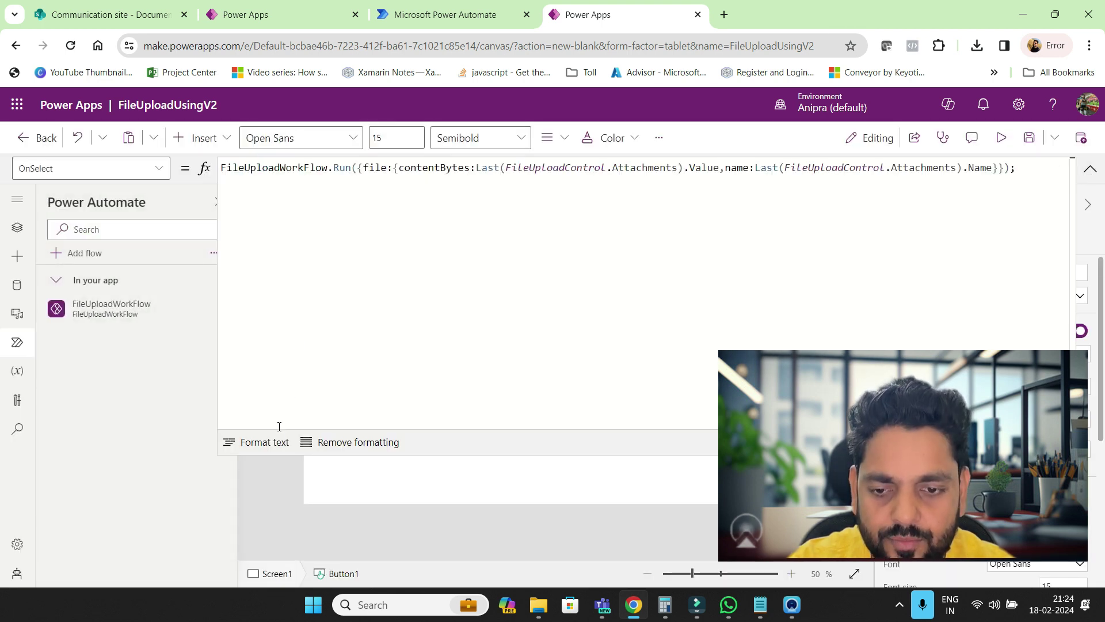
left_click(269, 442)
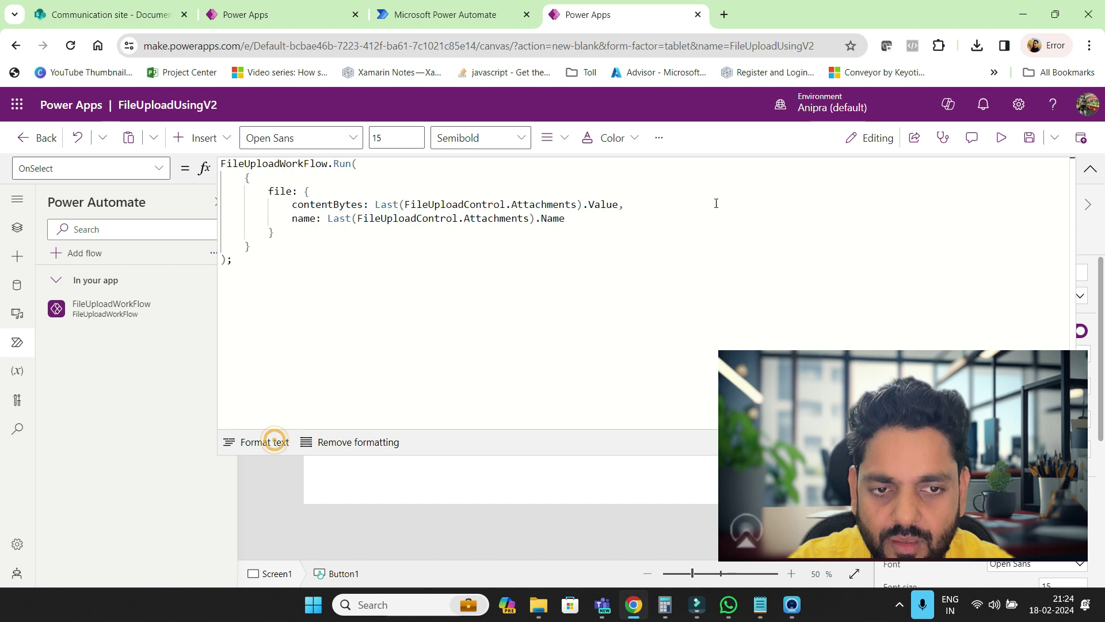
left_click(297, 262)
key("Return")
type("reset")
key("Tab")
type("(FileUploadControl")
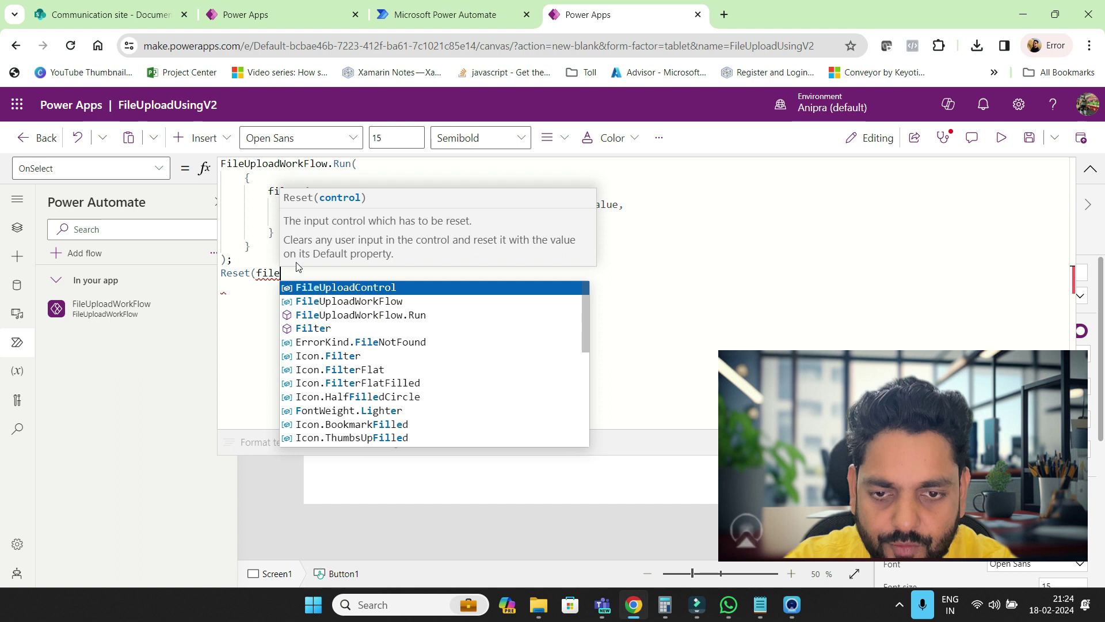
type(");")
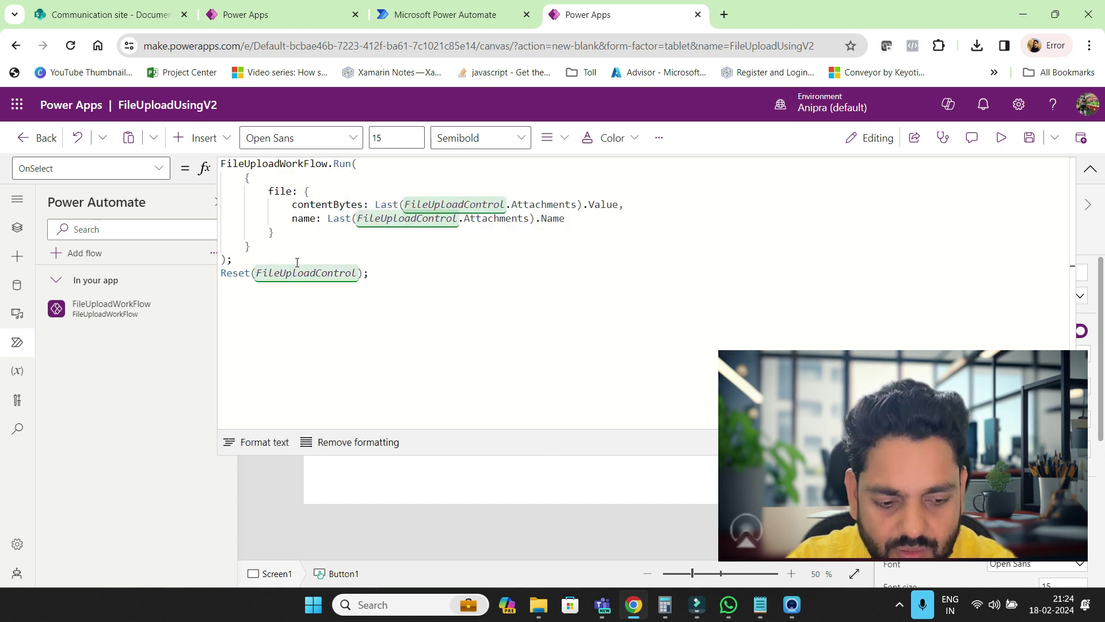
key("shift+Left")
key("shift+Left")
key("shift+Left")
key("shift+Left")
key("shift+Left")
key("shift+Left")
key("shift+Left")
key("shift+Left")
key("shift+Left")
key("shift+Left")
key("shift+Left")
key("shift+Left")
key("shift+Left")
key("shift+Left")
key("shift+Left")
key("shift+Left")
key("shift+Left")
key("shift+Left")
key("shift+Left")
key("shift+Left")
key("ctrl+c")
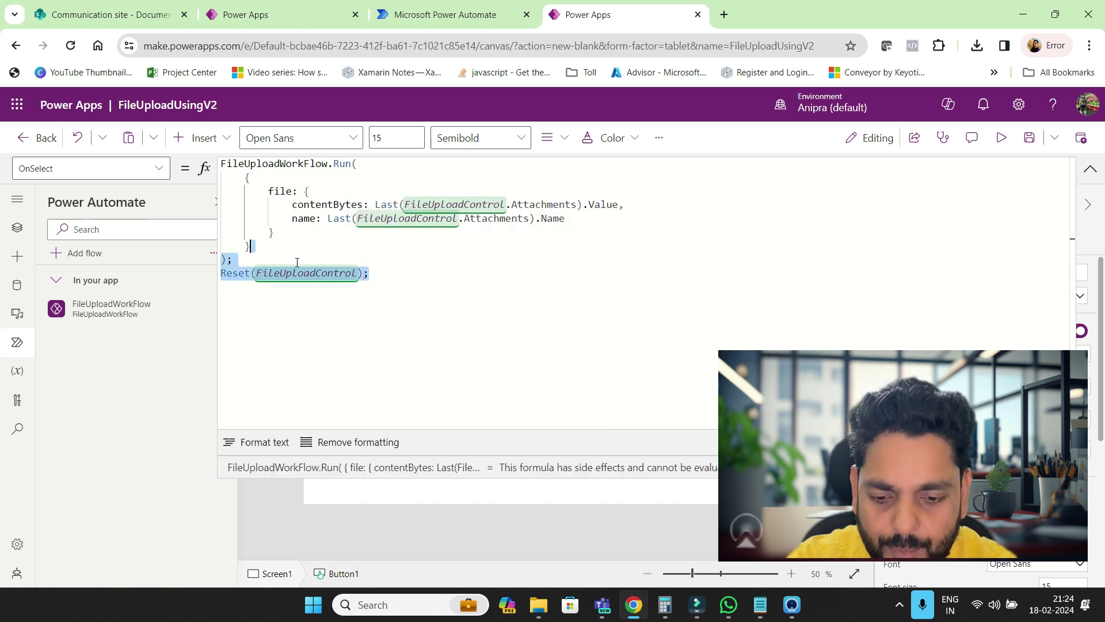
key("shift+Right")
key("shift+Right")
key("shift+Right")
key("shift+Right")
key("shift+Right")
key("shift+Right")
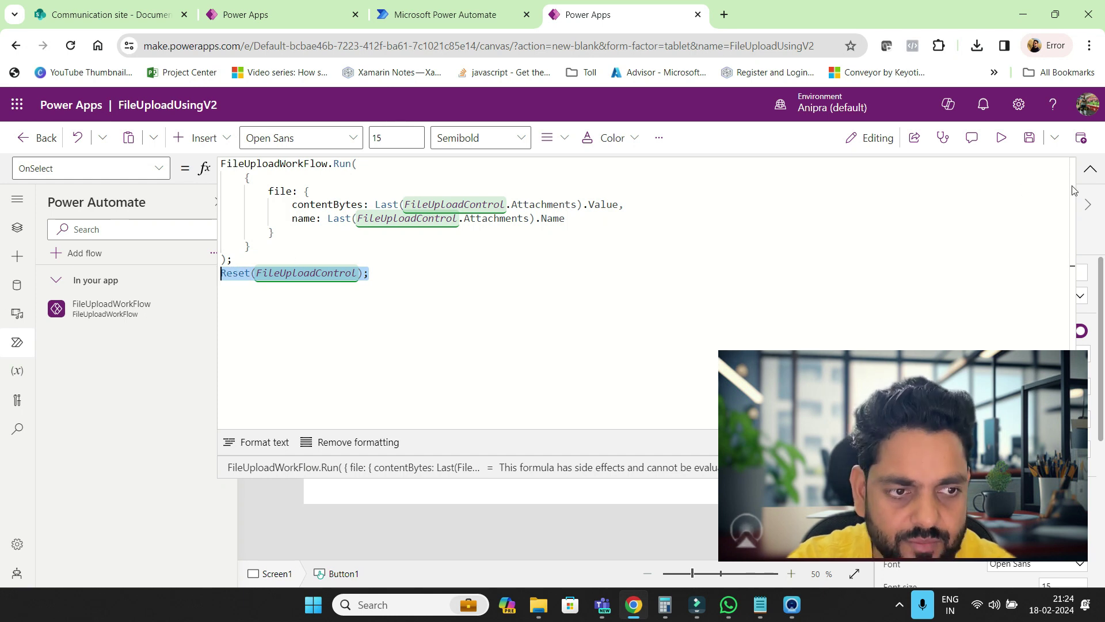
left_click(1089, 168)
Paste Reset(FileUploadControl); after the ForAll block in Multi Upload's OnSelect
left_click(498, 375)
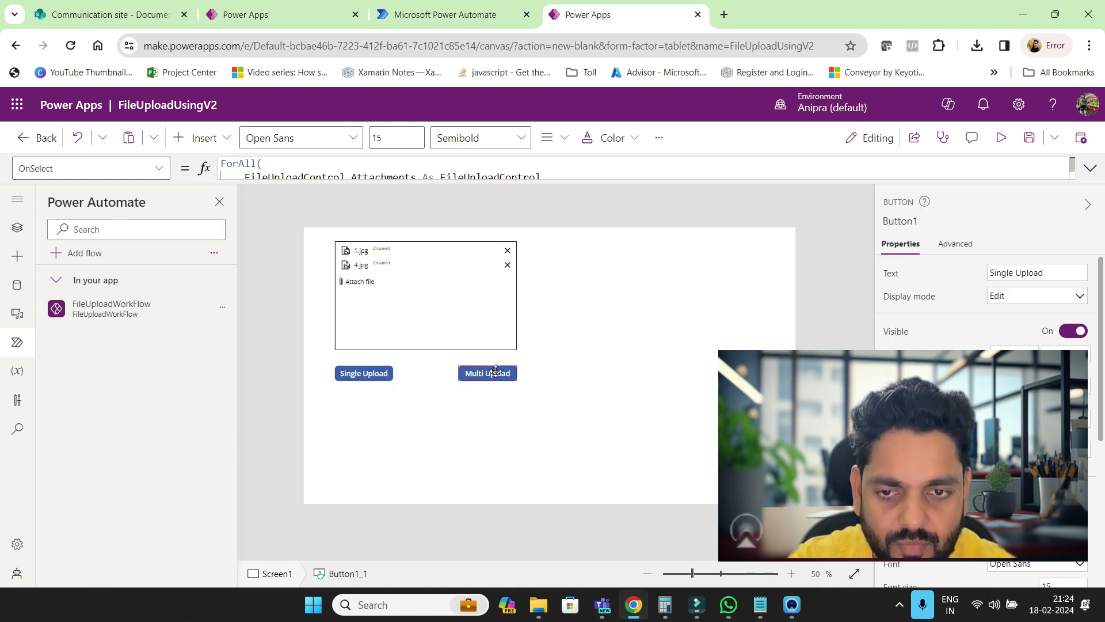
left_click(1089, 169)
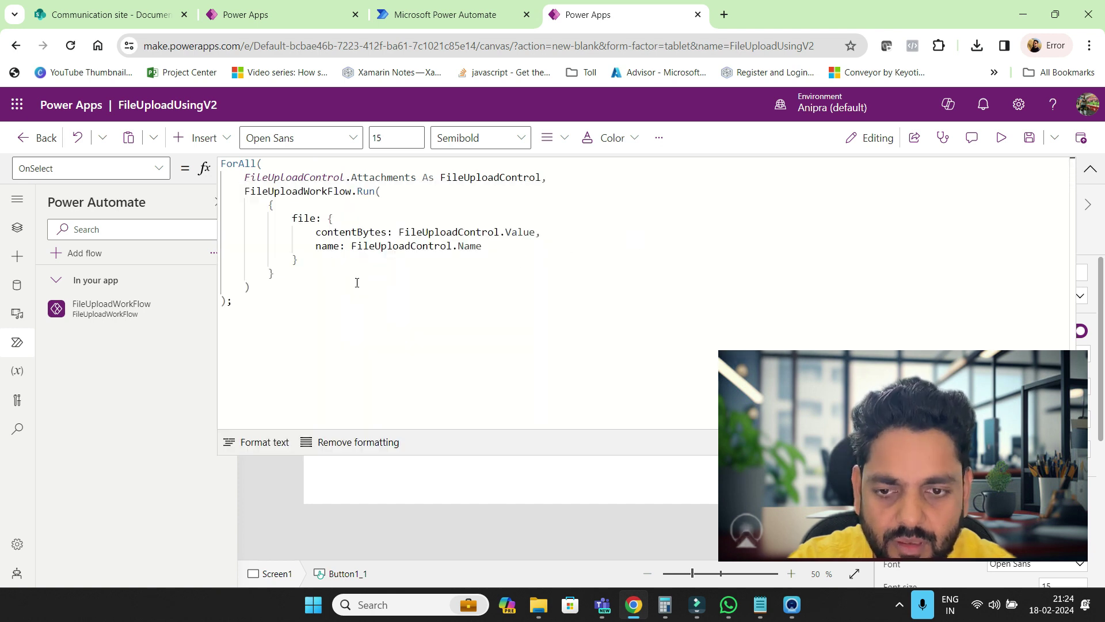
left_click(283, 299)
key("Return")
type("V")
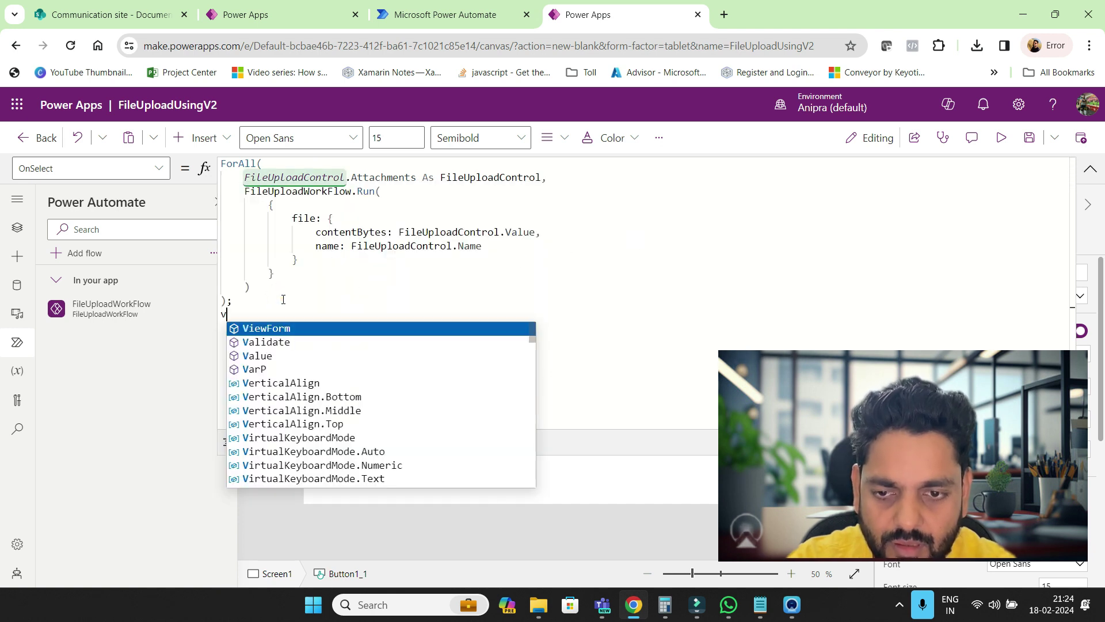
key("BackSpace")
key("ctrl+v")
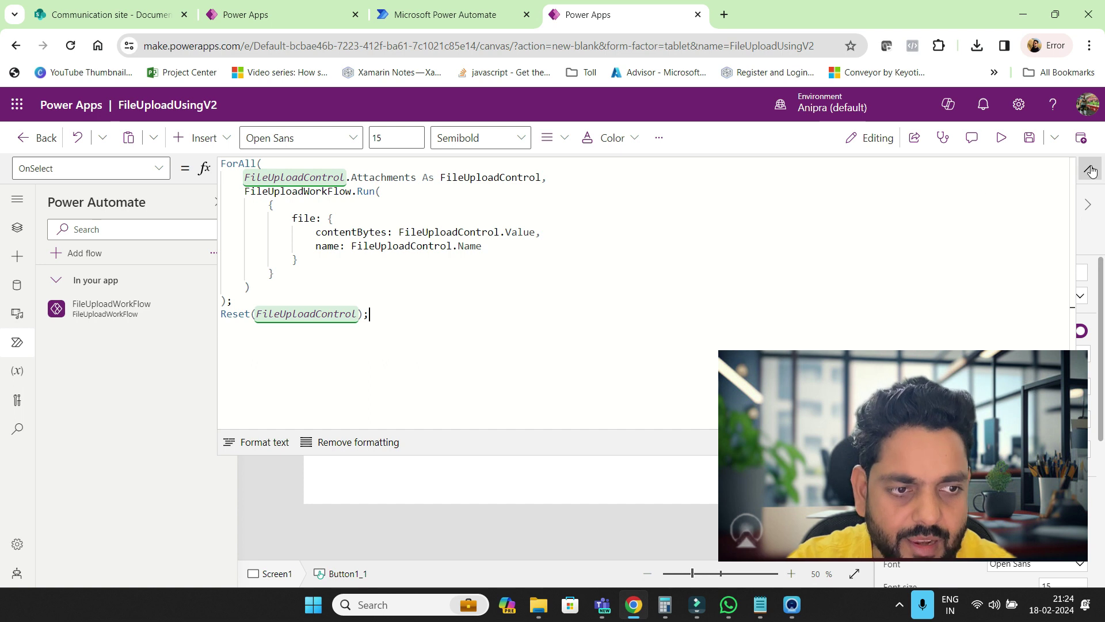
left_click(1090, 170)
Preview the app, remove the attached 1.jpg and 4.jpg, and check the SharePoint library
left_click(1001, 138)
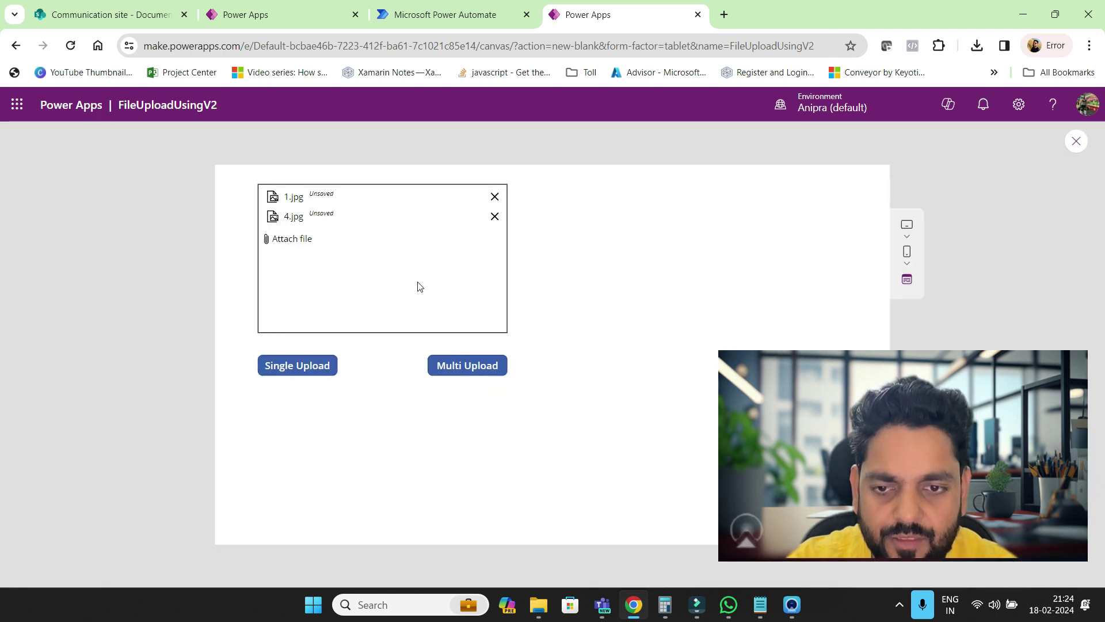
left_click(494, 217)
left_click(495, 197)
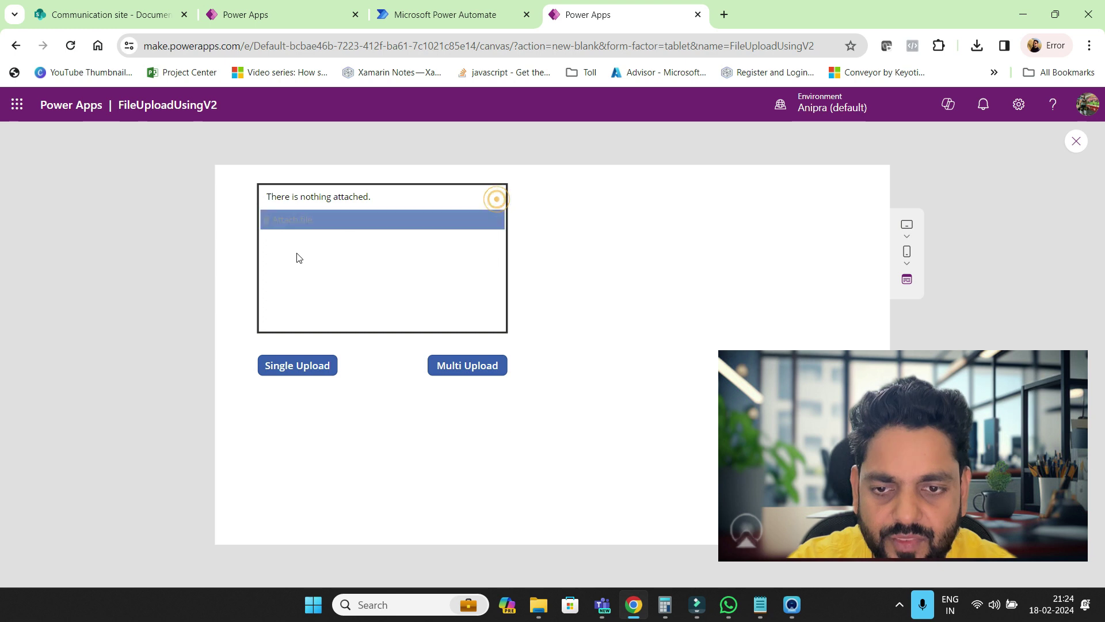
left_click(136, 15)
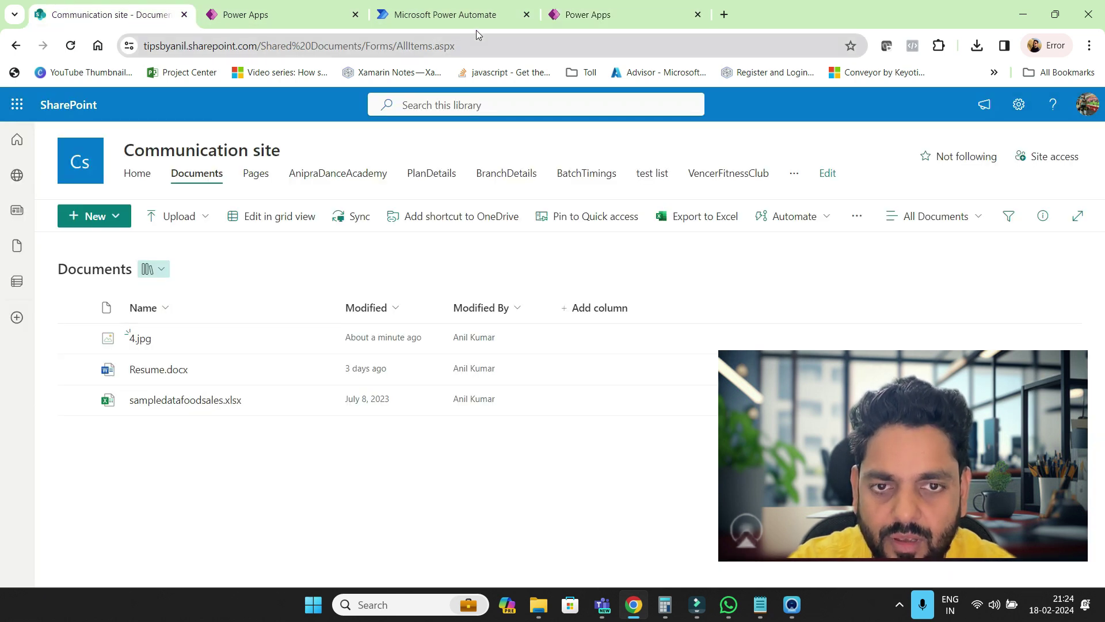
left_click(573, 17)
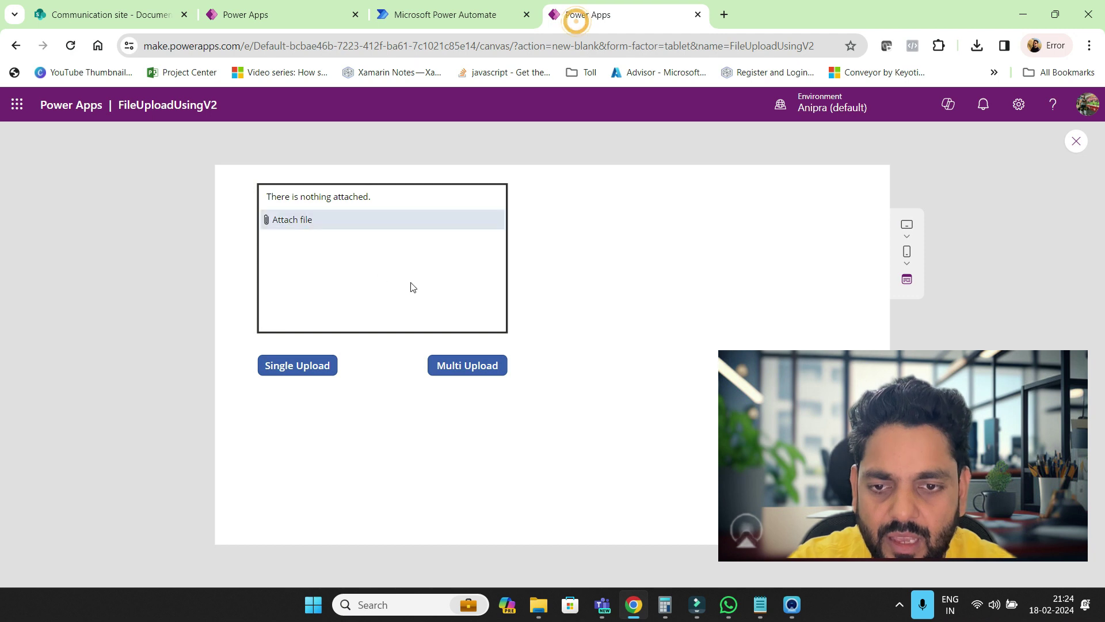
Attach 1.jpg, 4.jpg and 333.jpg together and send them all with Multi Upload
left_click(352, 222)
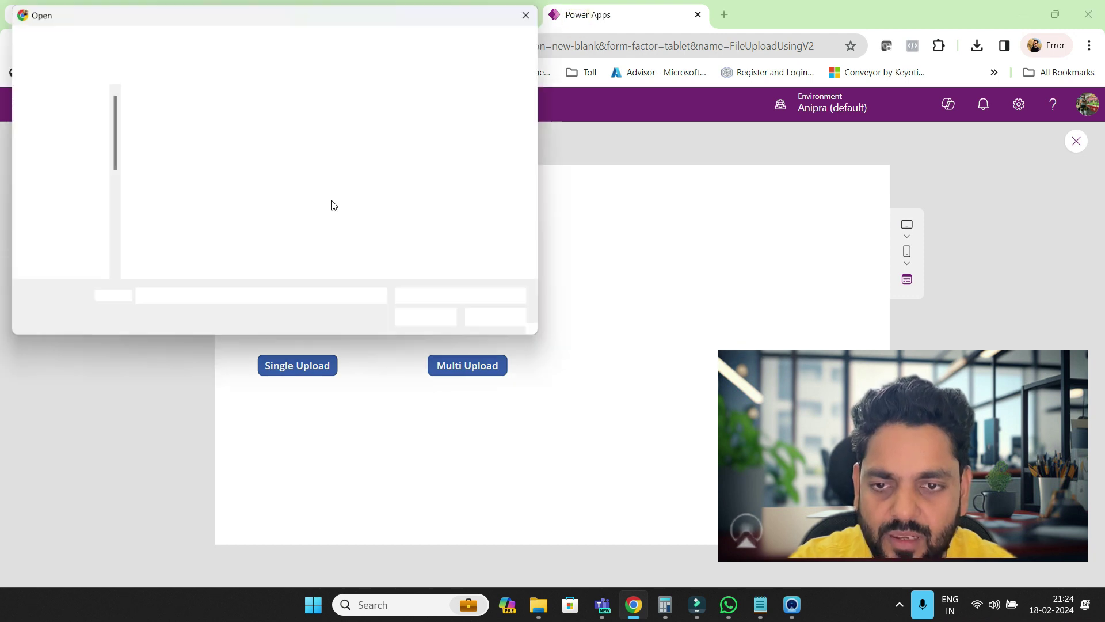
left_click(308, 156)
left_click(256, 150, "ctrl")
left_click(443, 143, "ctrl")
left_click(445, 326)
left_click(482, 373)
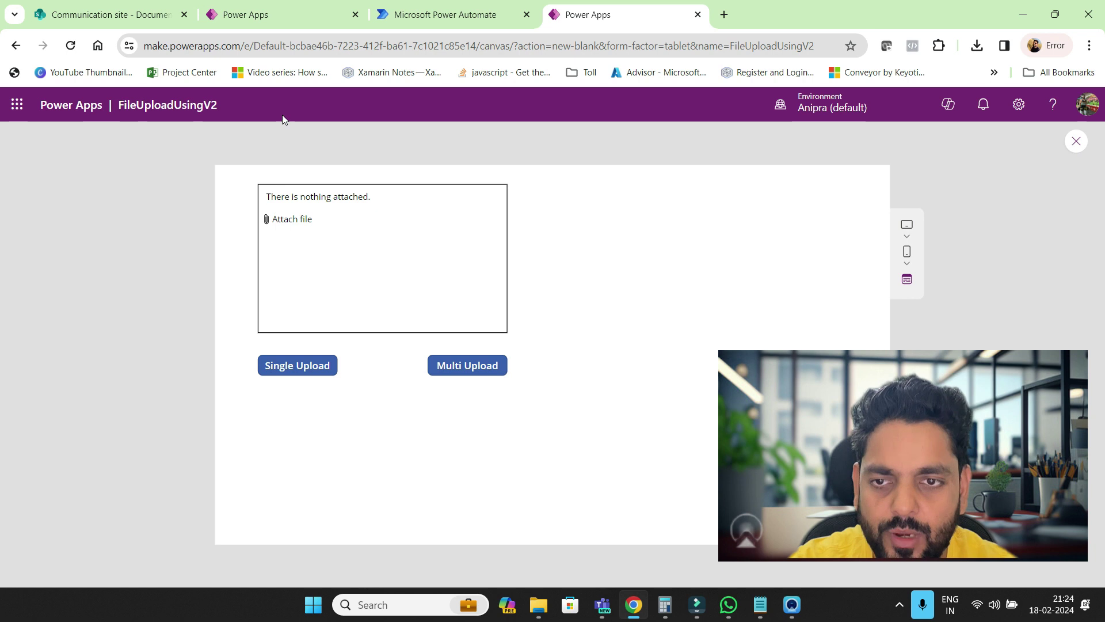
left_click(150, 26)
Reload the SharePoint Documents library to confirm 1.jpg, 333.jpg and 4.jpg arrived
left_click(202, 47)
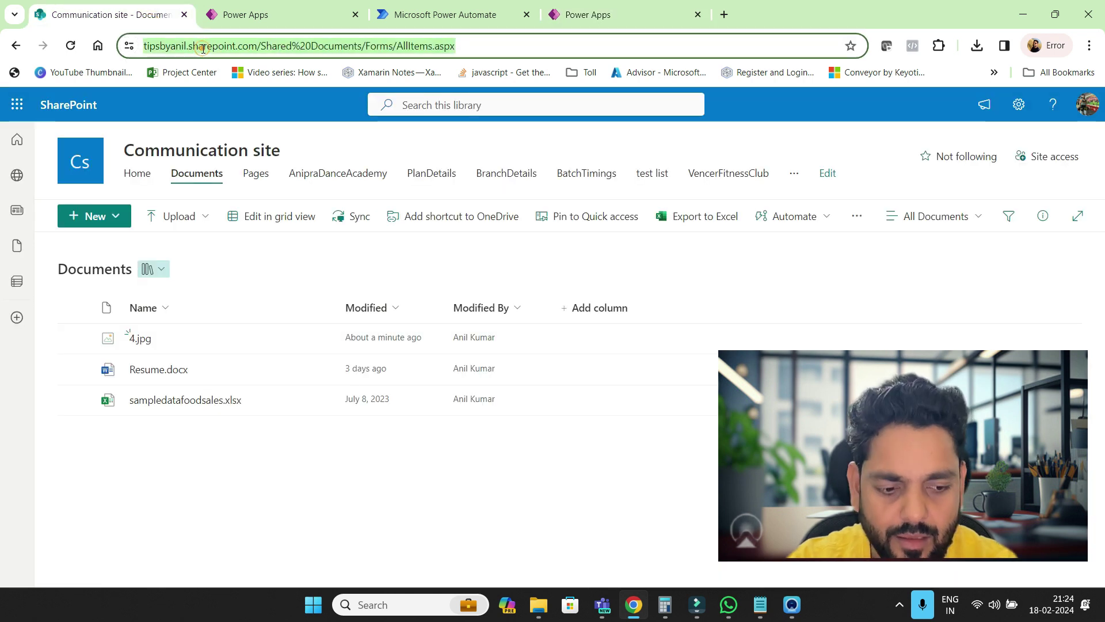
key("Return")
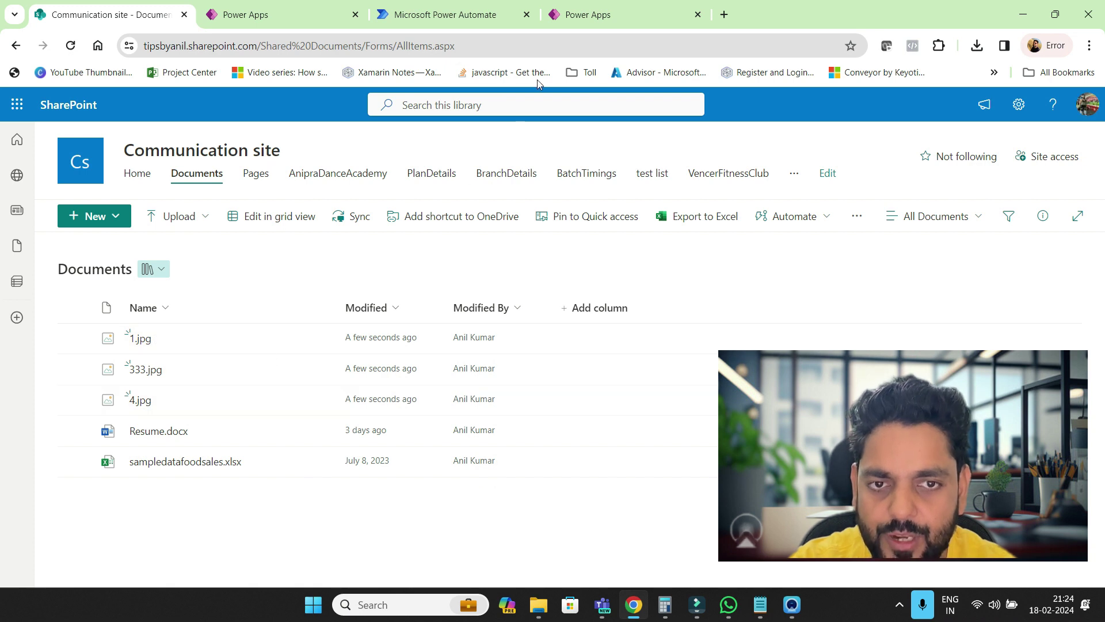
left_click(579, 21)
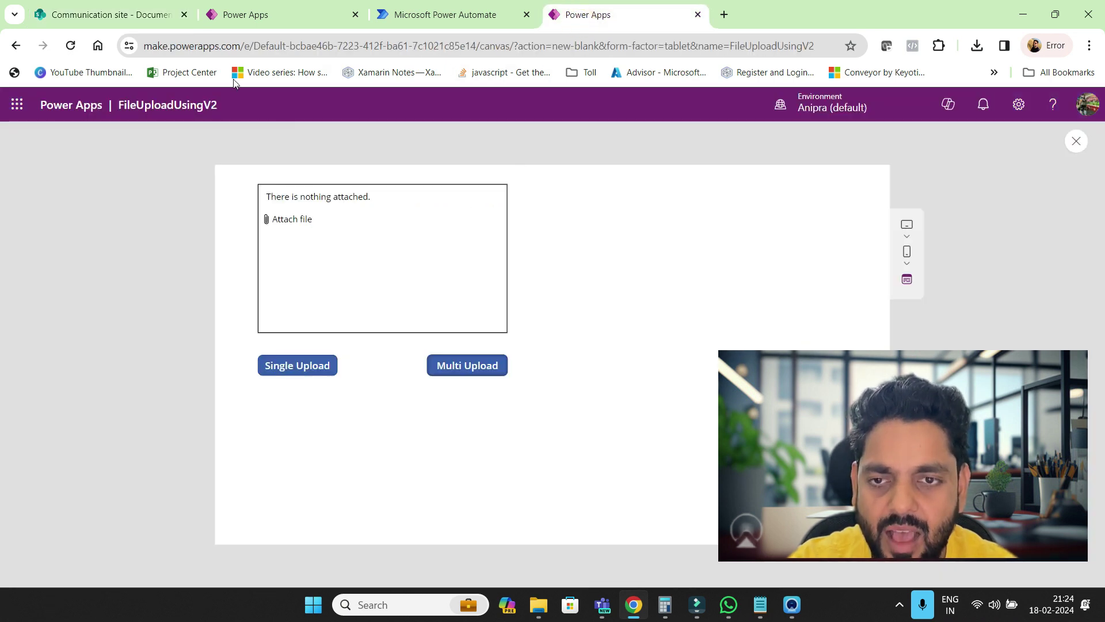
left_click(160, 26)
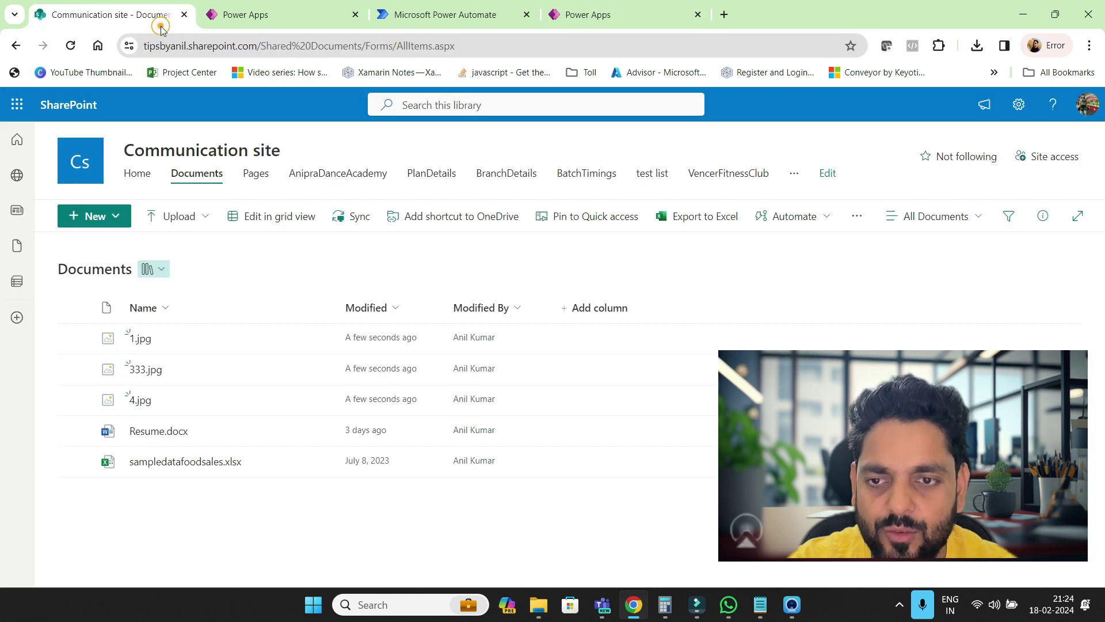
Attach one portrait photo in the app and send it with Single Upload
left_click(596, 12)
left_click(307, 218)
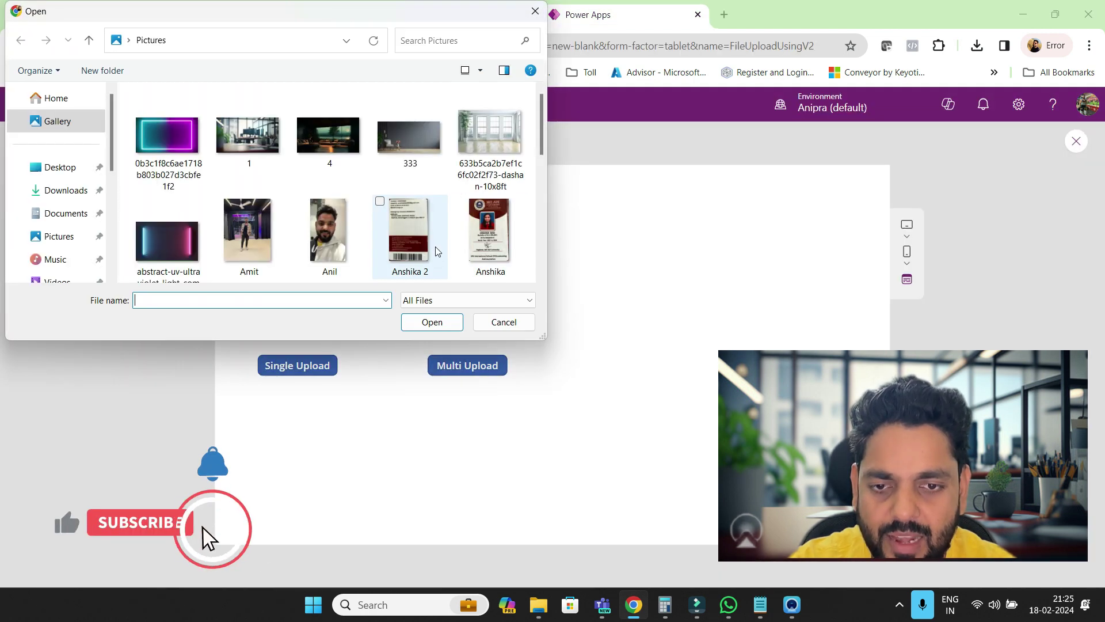
left_click(334, 246)
left_click(333, 243)
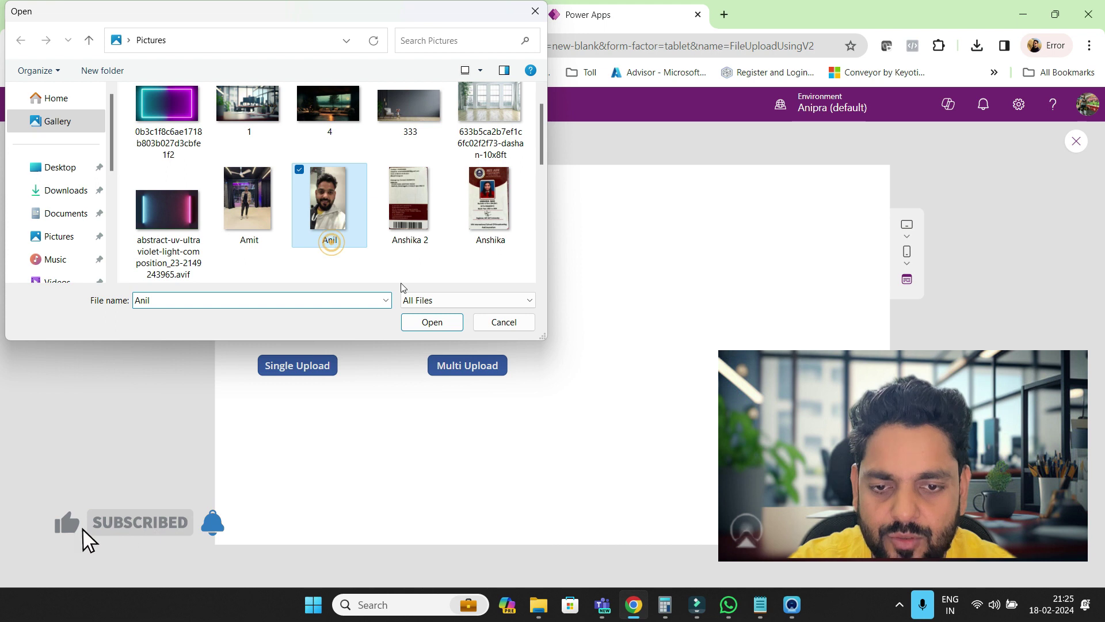
left_click(436, 322)
left_click(310, 366)
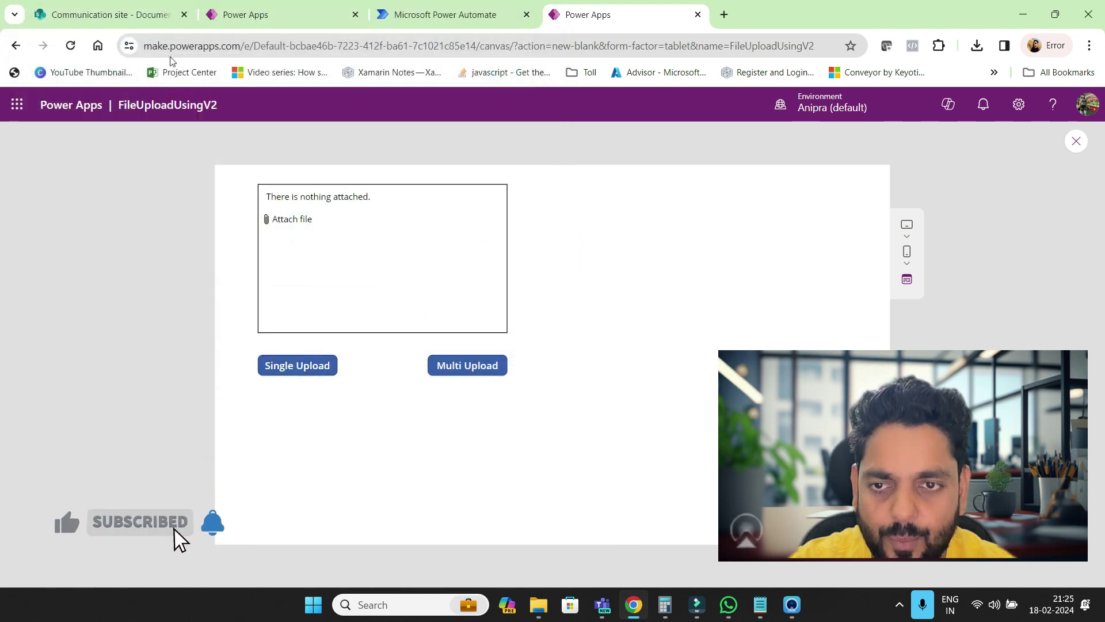
Reload Documents to confirm the new photo landed, then return to the Power Apps preview
left_click(104, 14)
left_click(189, 46)
key("Return")
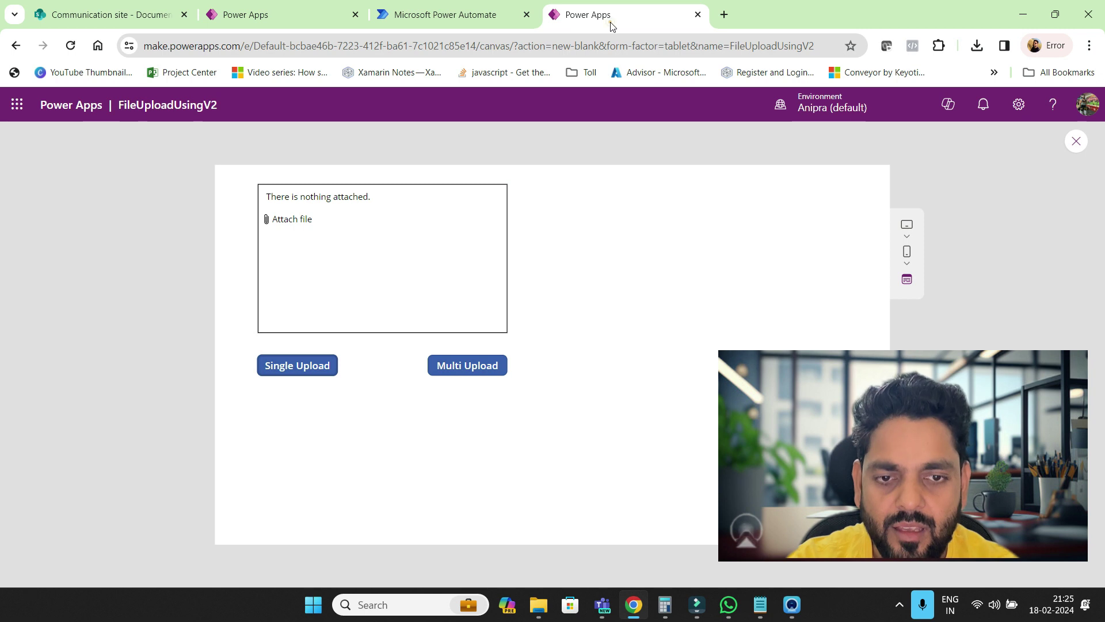
left_click(610, 22)
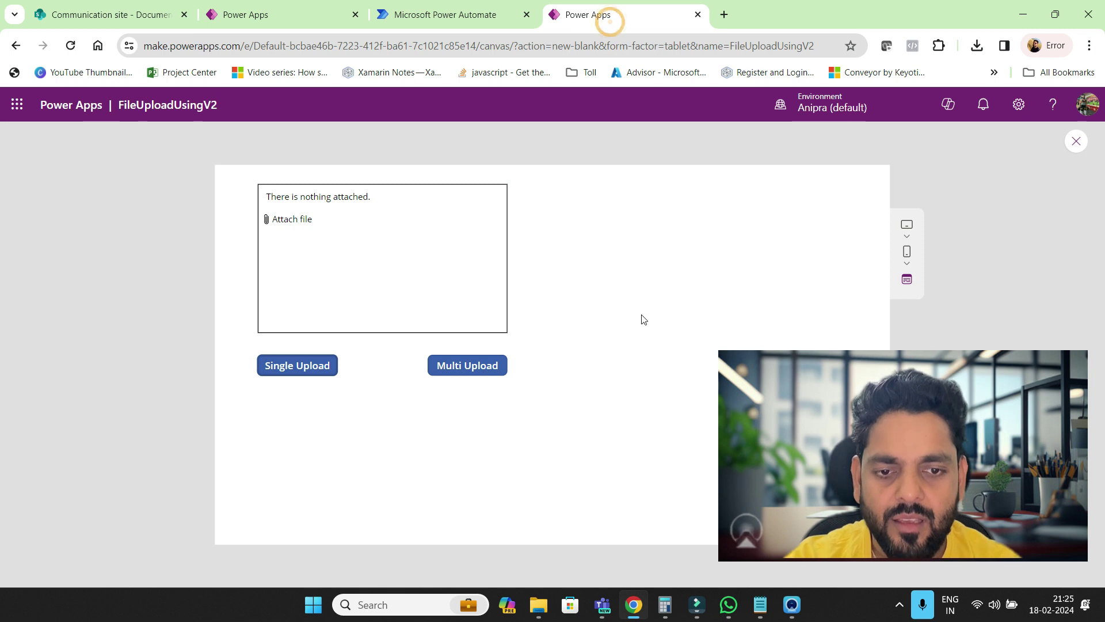